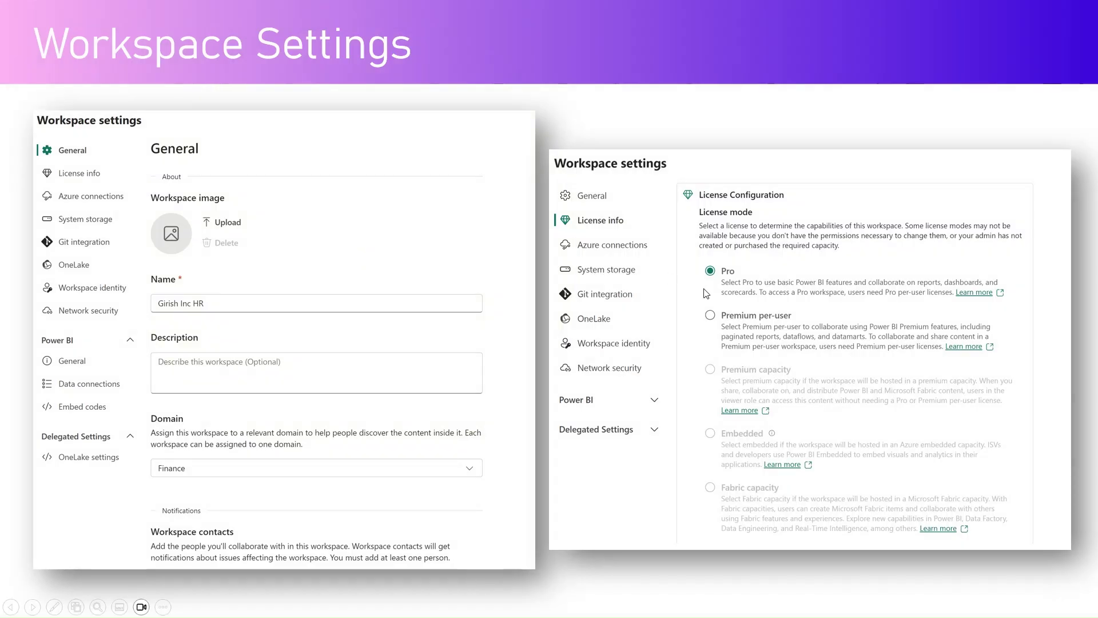
click(768, 287)
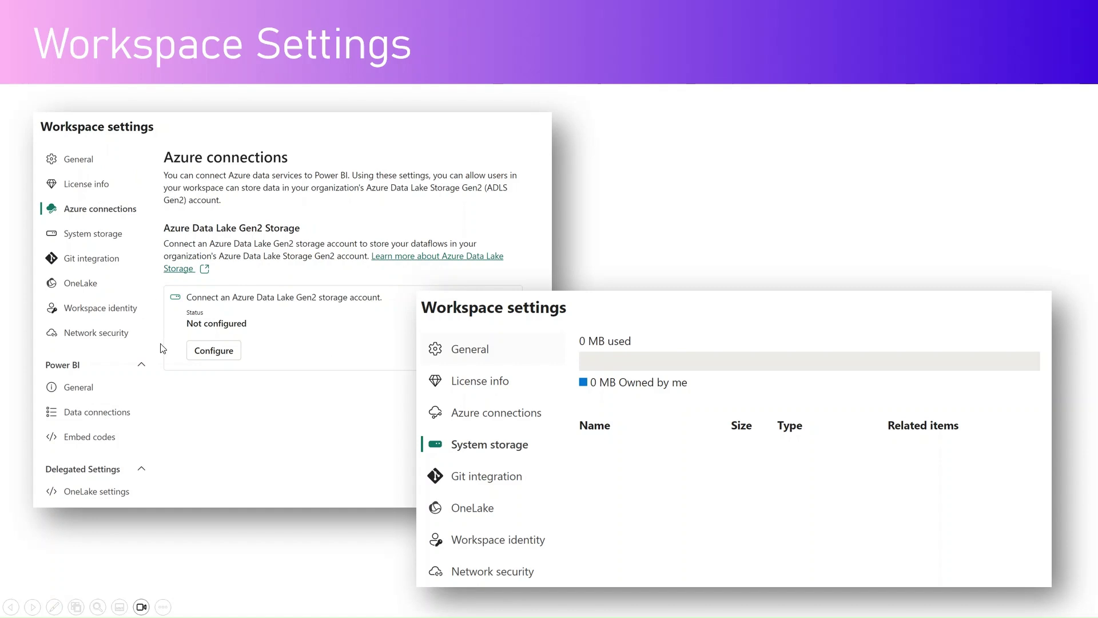
click(194, 347)
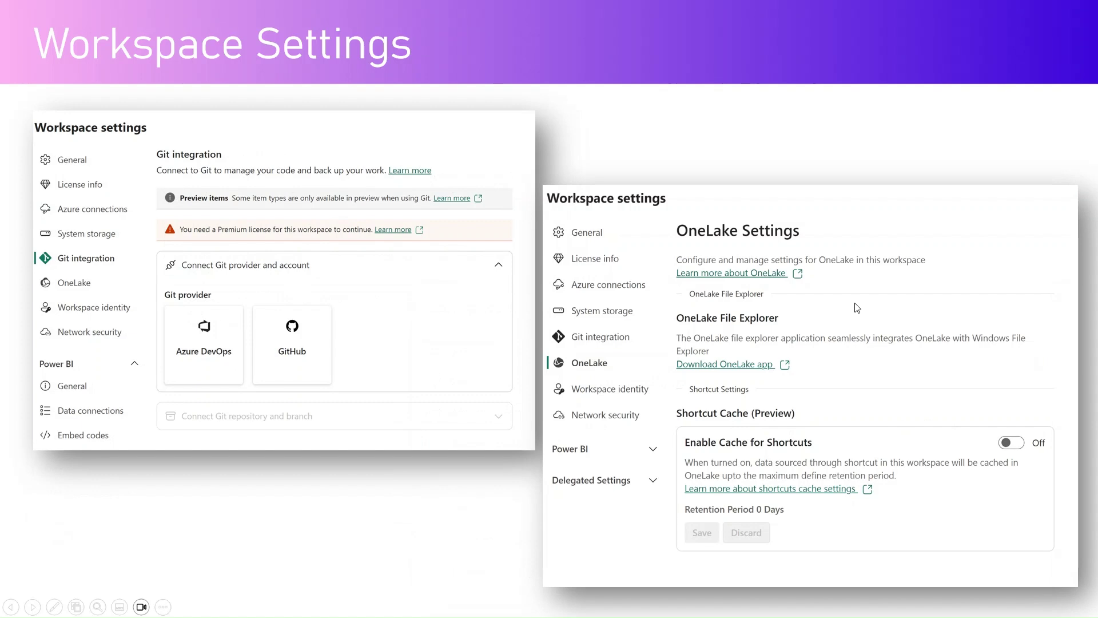
click(841, 263)
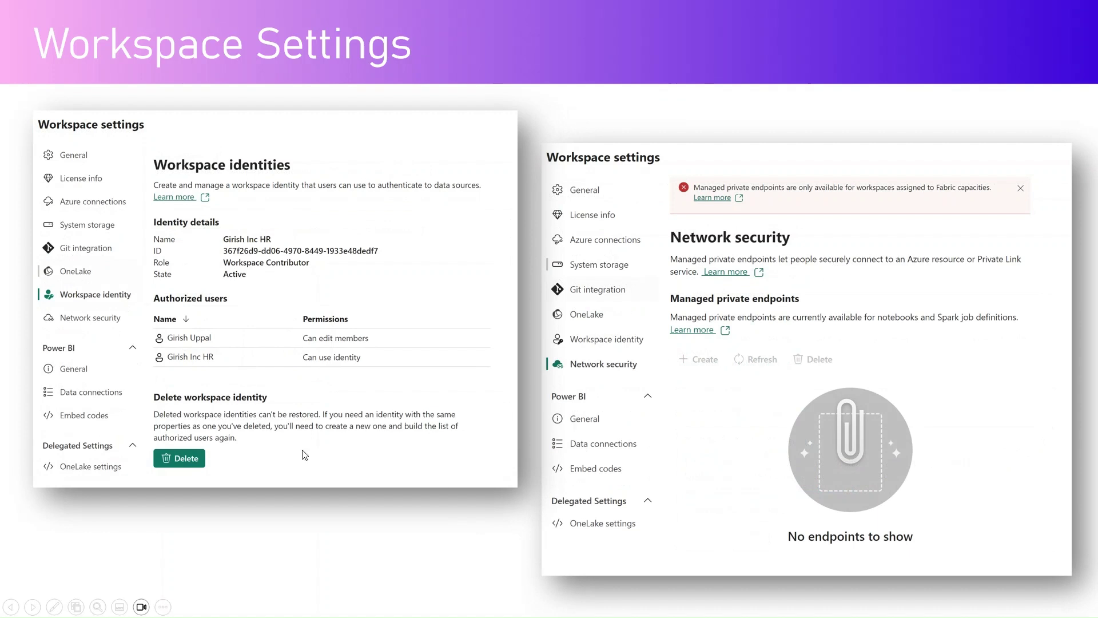
click(323, 181)
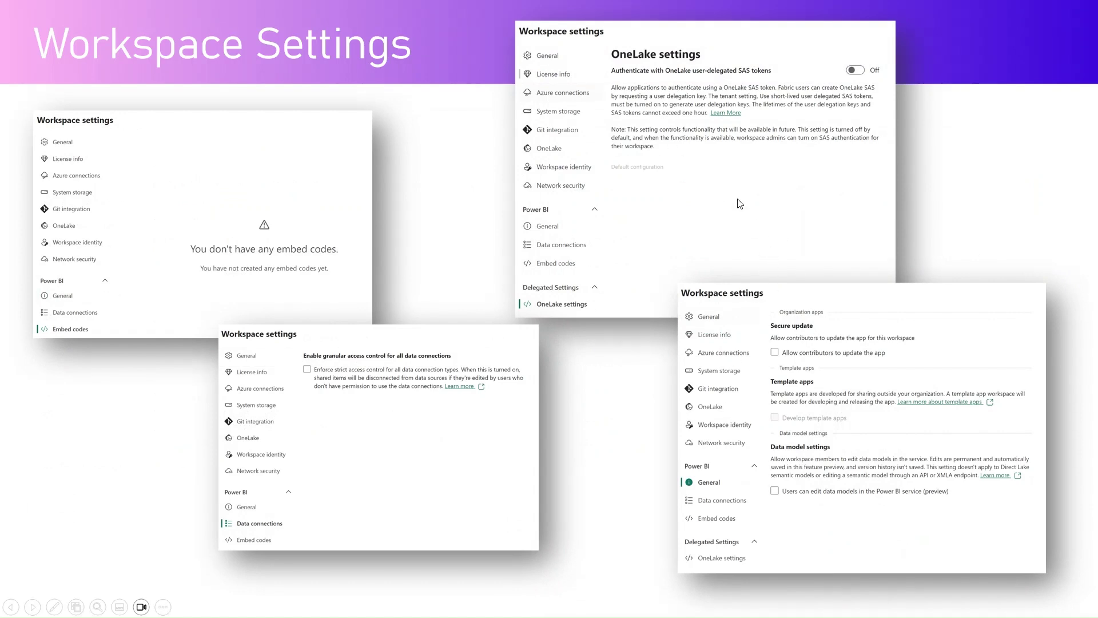
click(317, 334)
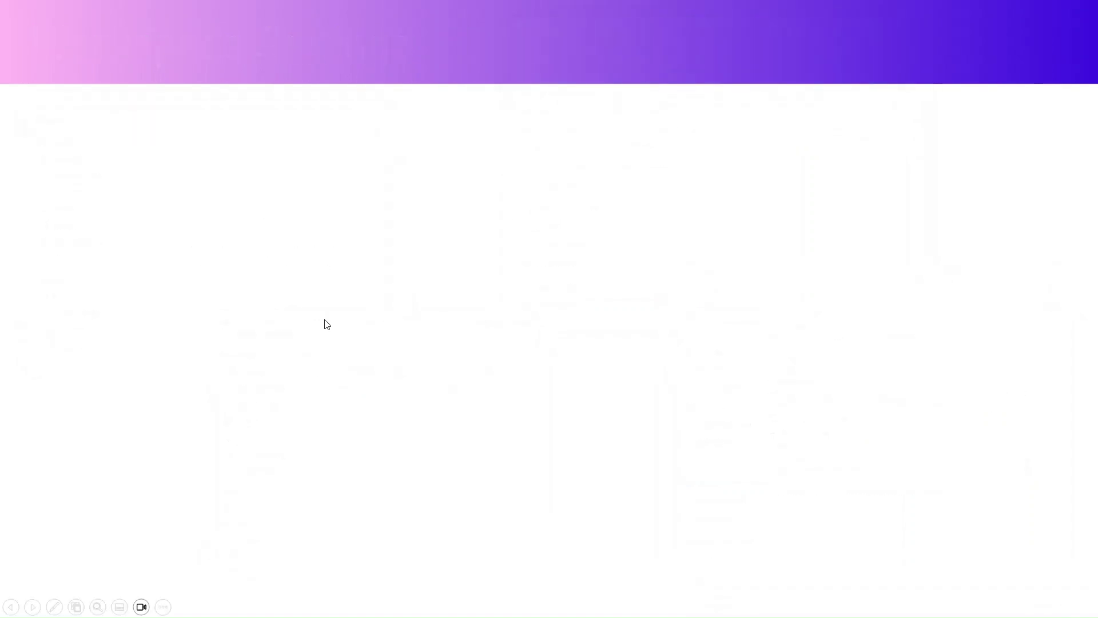
Switch to the Power BI service in the browser and open its home page from the admin portal.
key(alt+Tab)
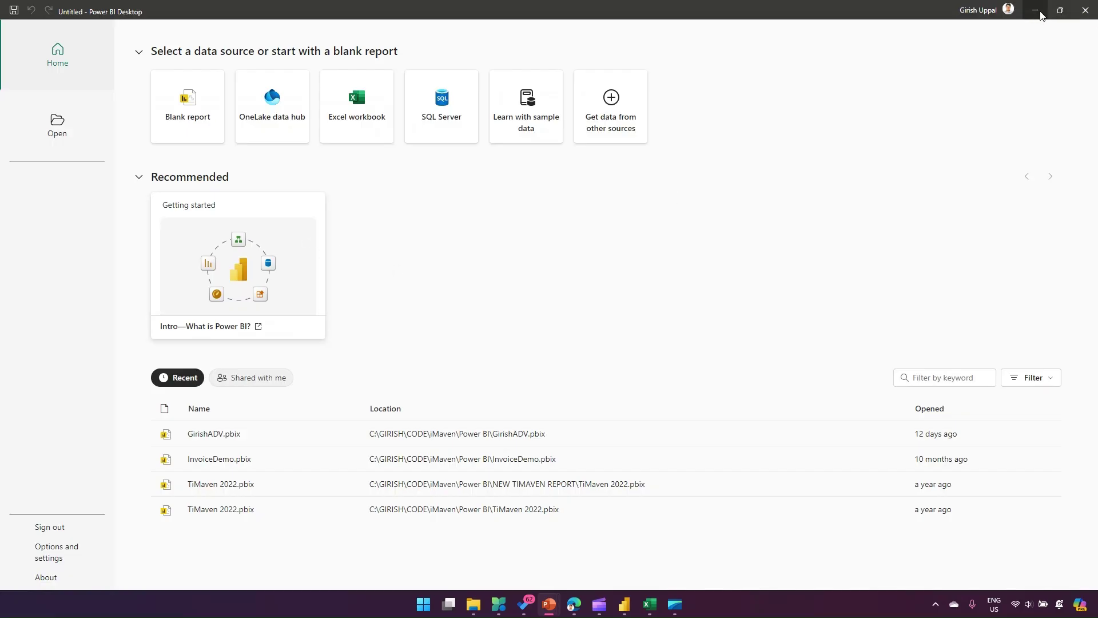
click(1035, 9)
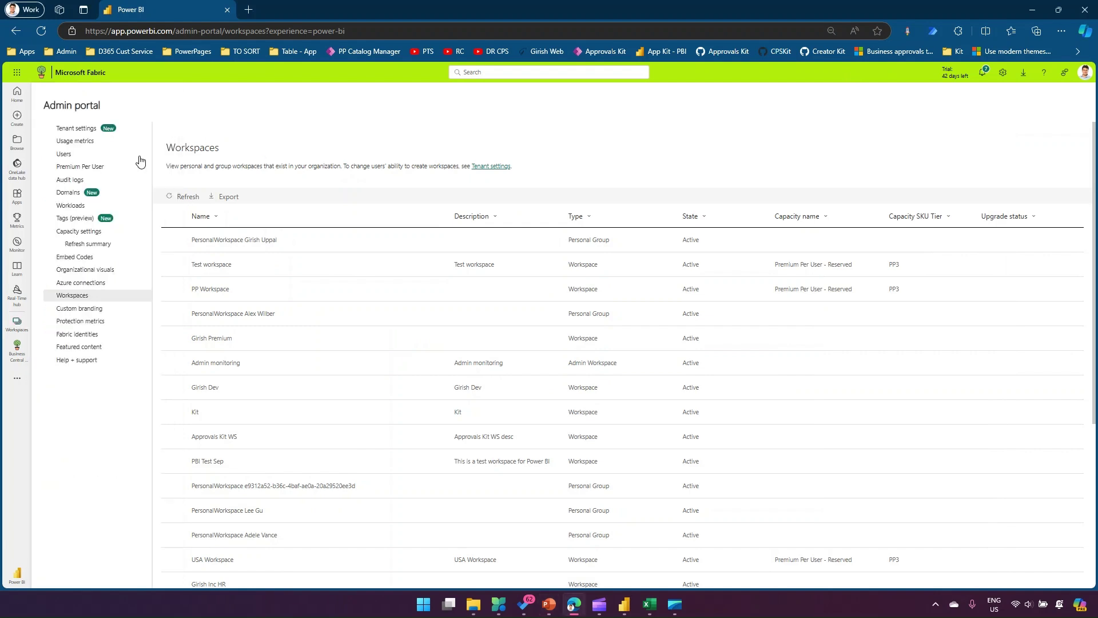
click(17, 105)
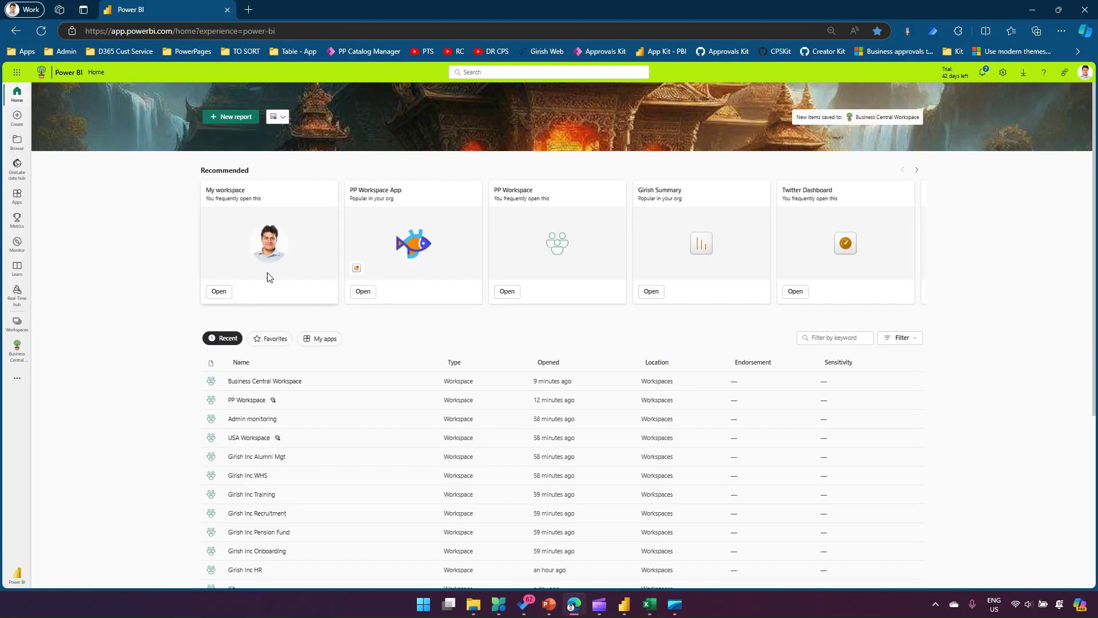
key(ctrl+plus)
key(ctrl+plus)
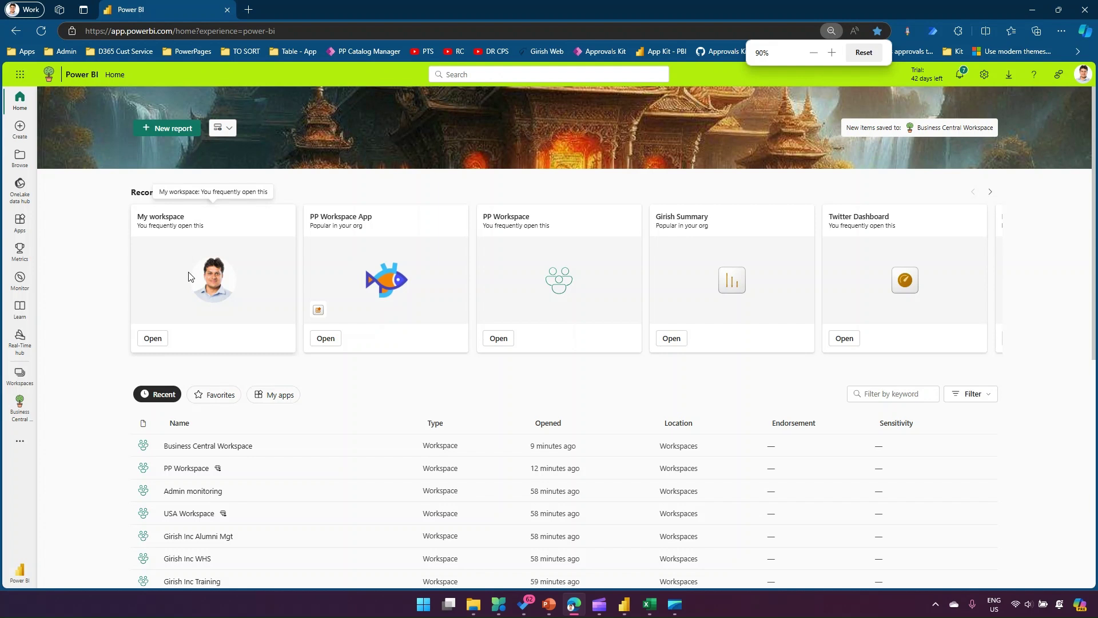
Review the list of available workspaces and the recent items on the home page.
click(21, 379)
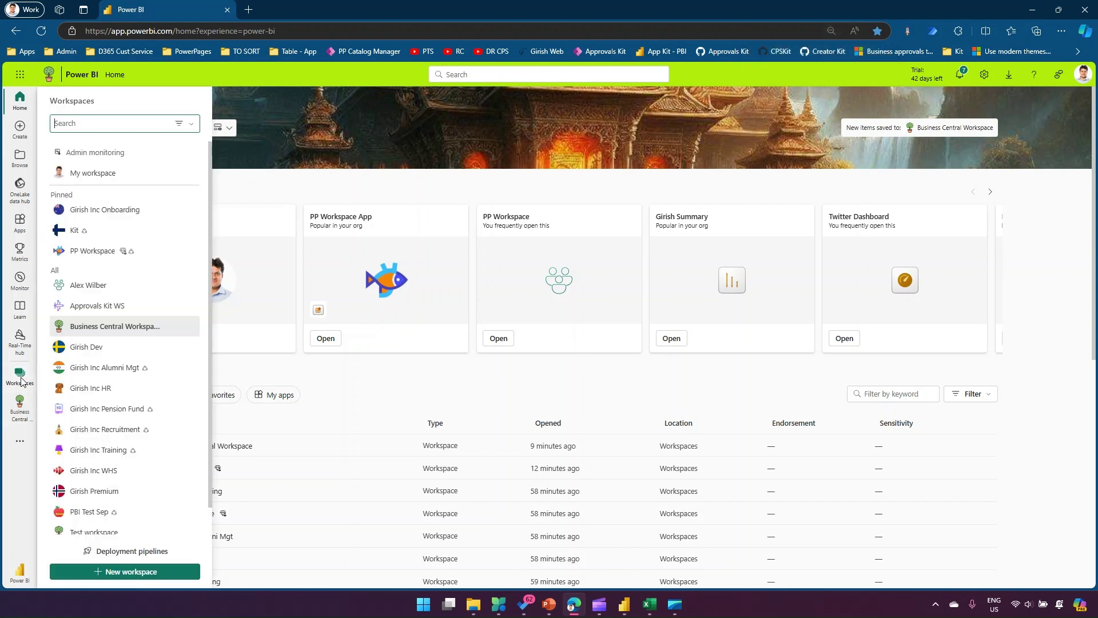
scroll(86, 475, down, 1)
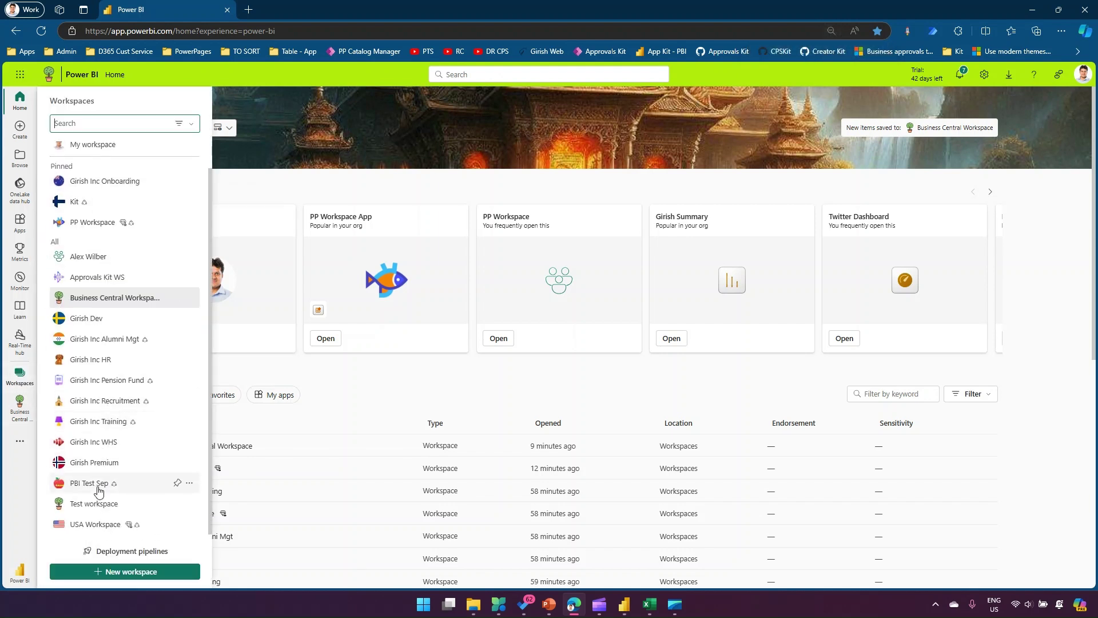
scroll(106, 457, up, 1)
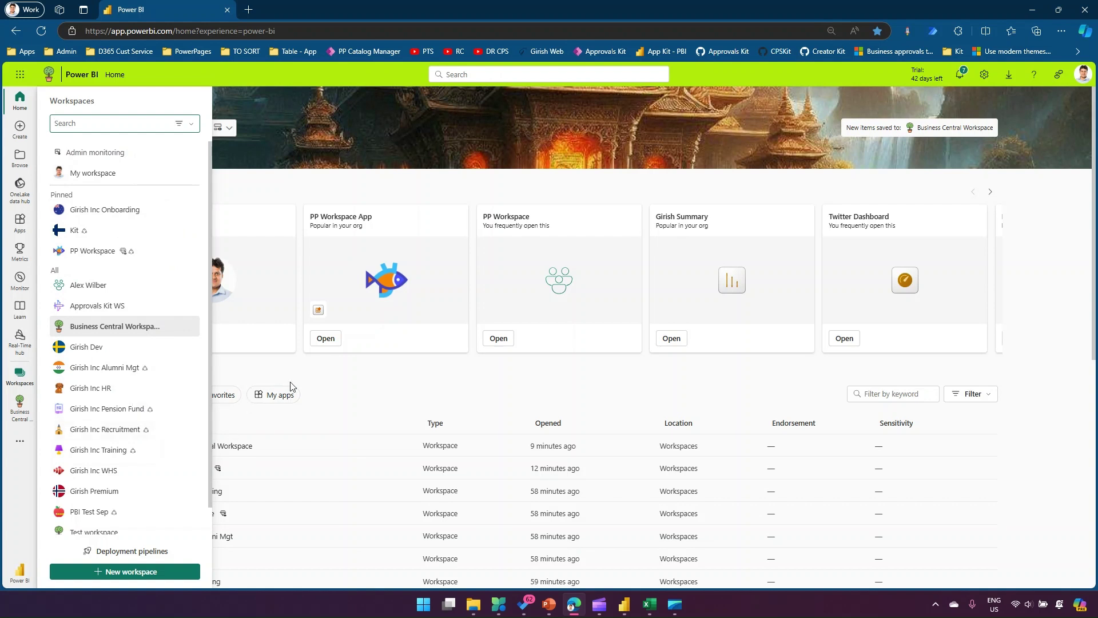
click(338, 381)
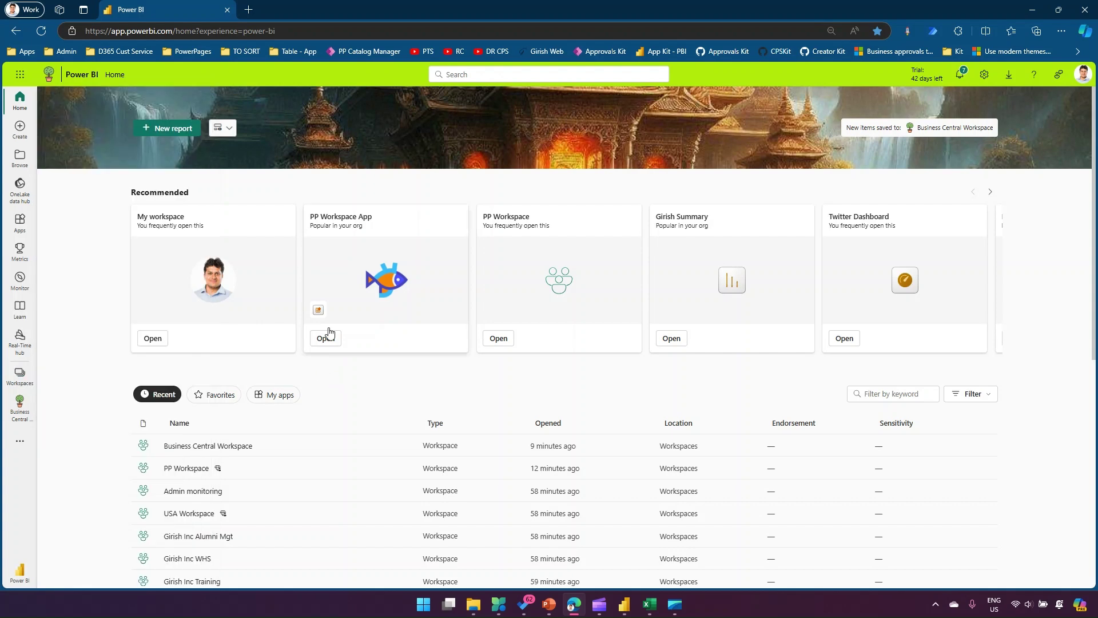
scroll(355, 320, down, 5)
scroll(404, 270, up, 5)
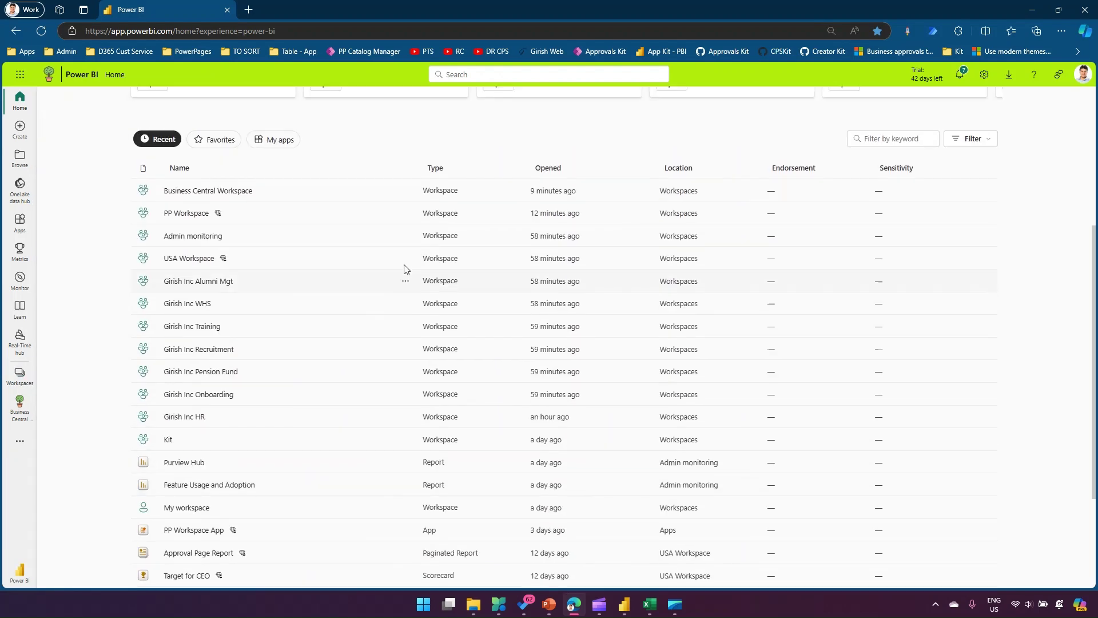
scroll(320, 294, down, 3)
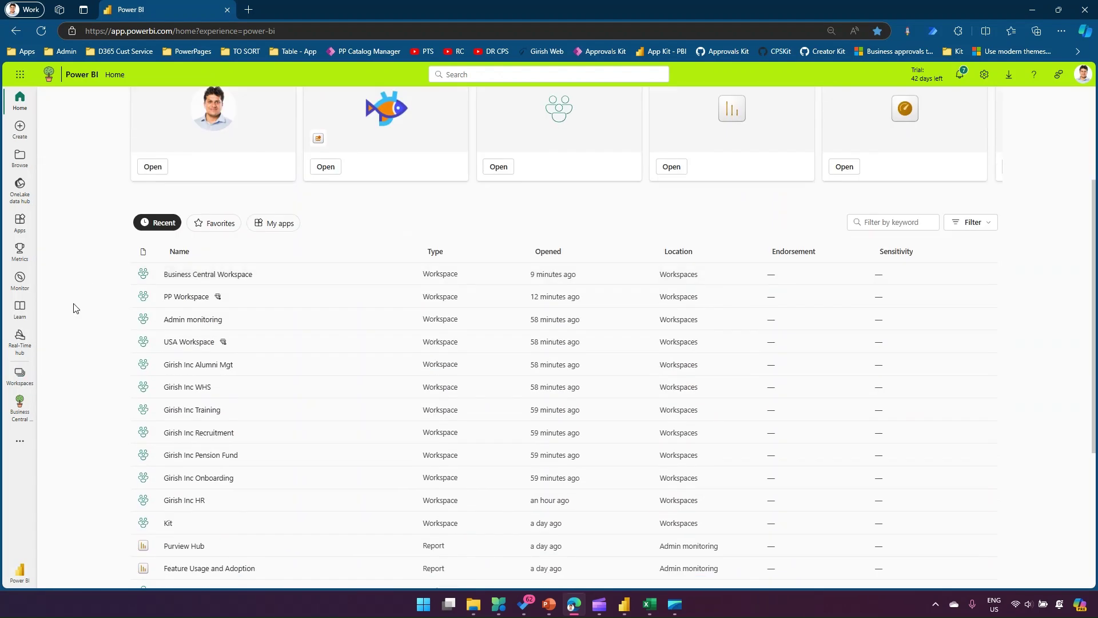
Open the Dev workspace with the Swedish flag image and show its workspace settings.
click(33, 383)
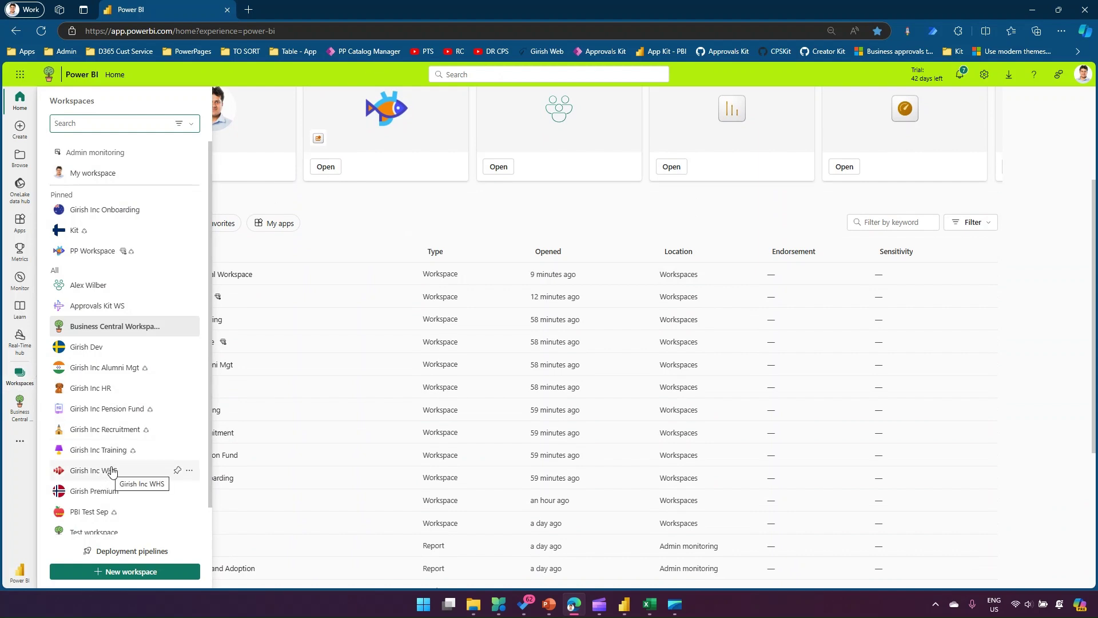
click(94, 348)
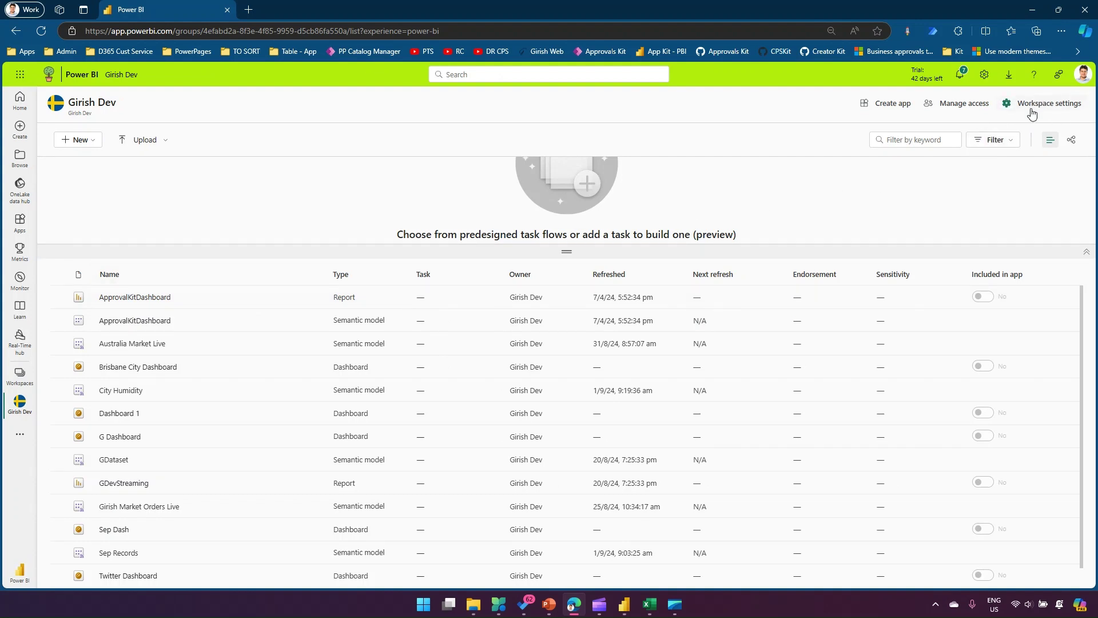
click(20, 379)
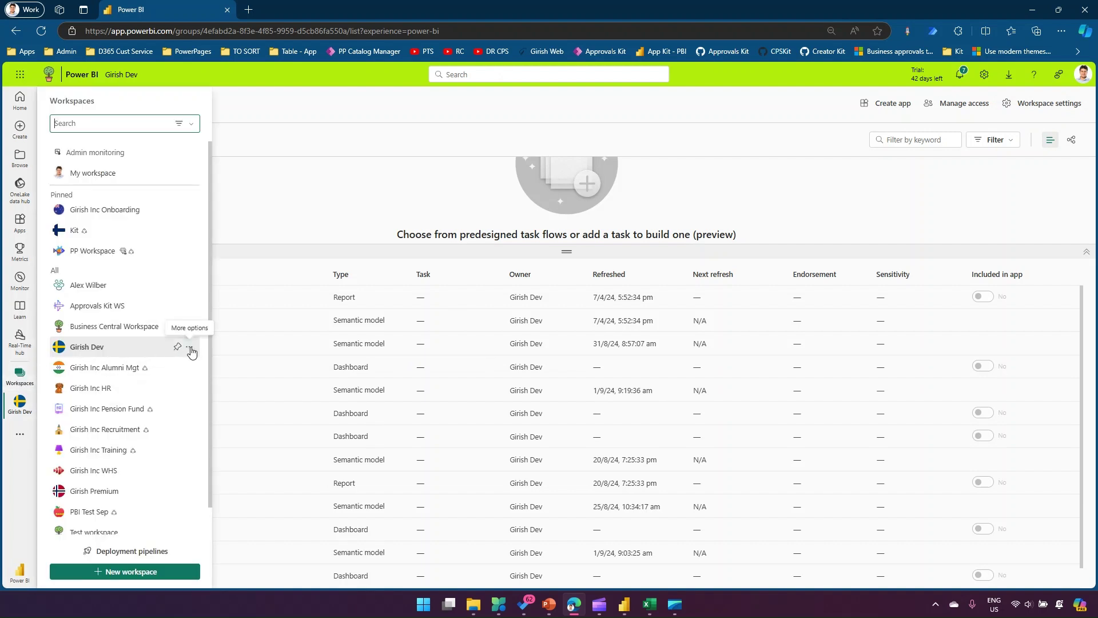
click(191, 348)
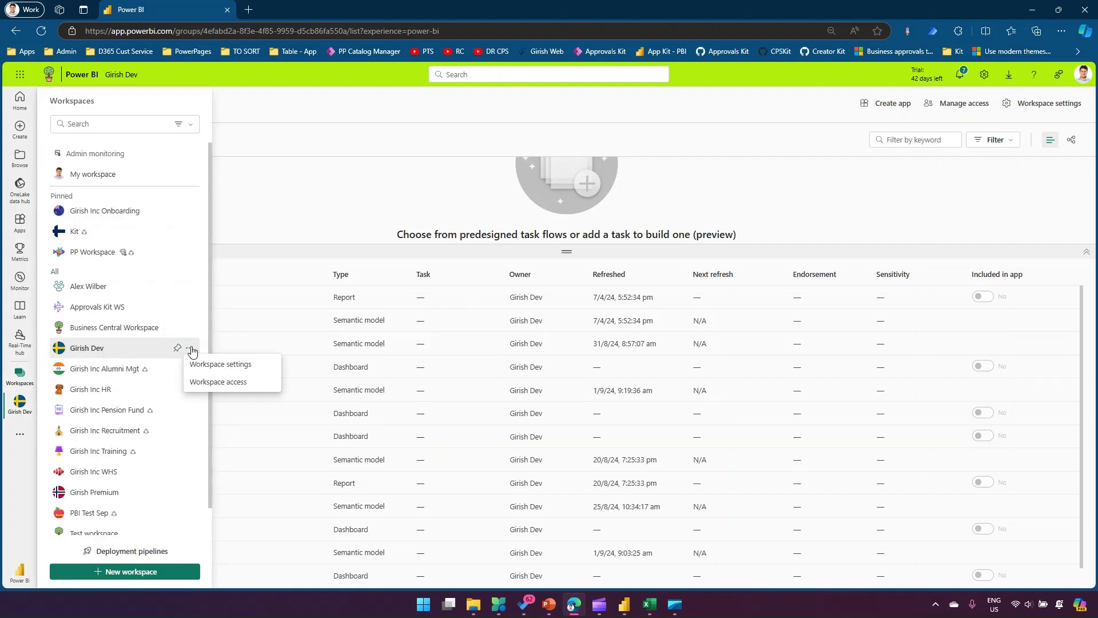
click(217, 367)
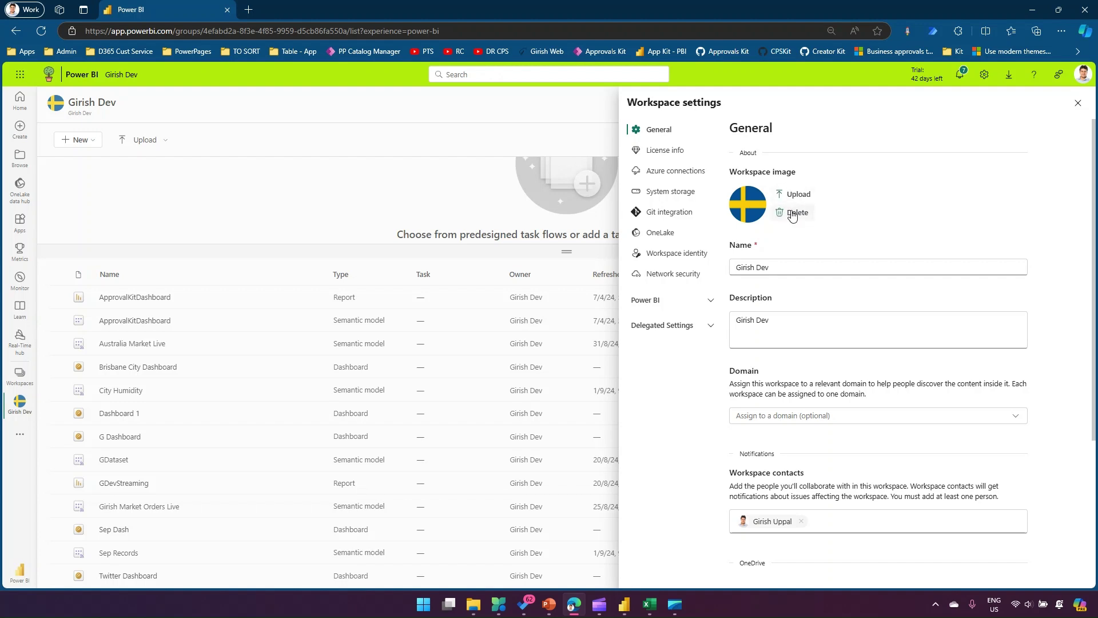
Examine the workspace's name and description in the general settings.
triple_click(757, 264)
drag(770, 320, 724, 329)
click(779, 326)
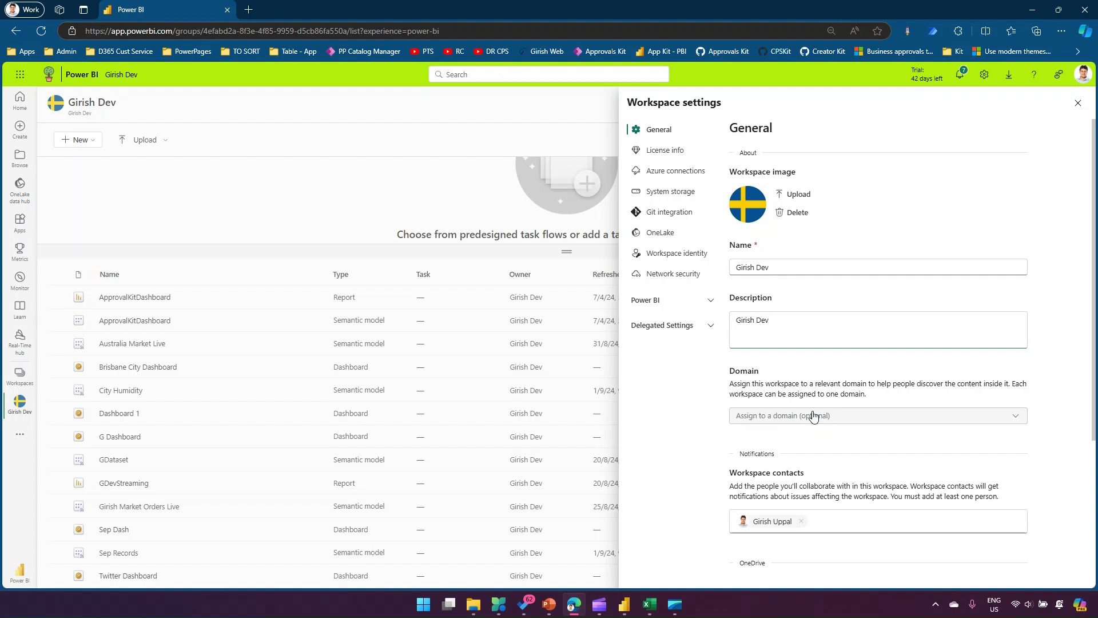
Add two more people from the directory to the workspace contacts.
scroll(814, 417, down, 2)
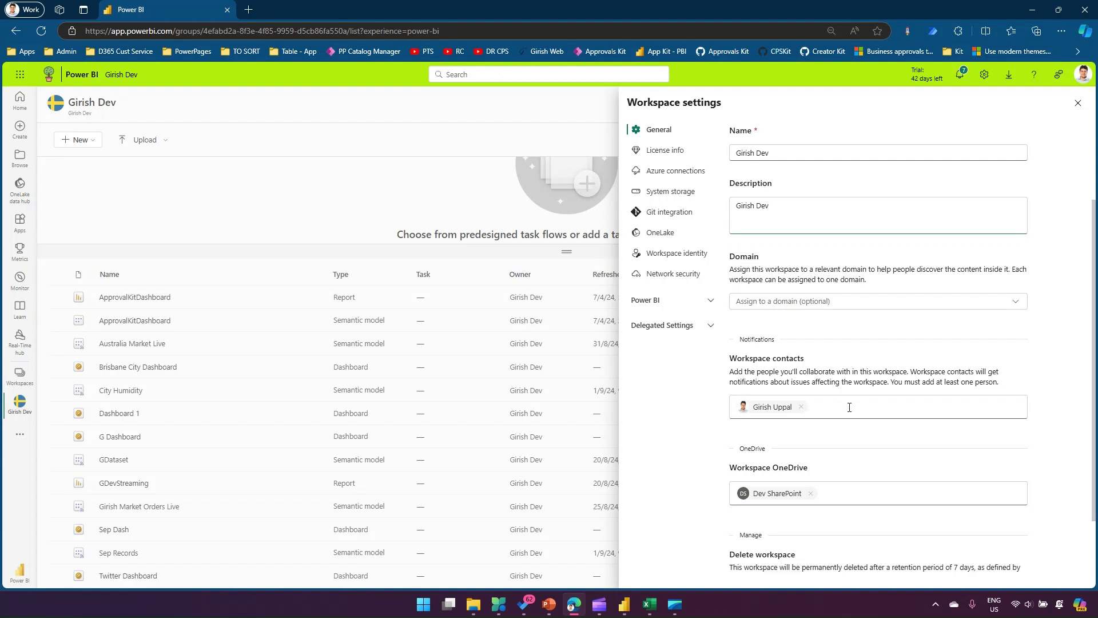
text(alex)
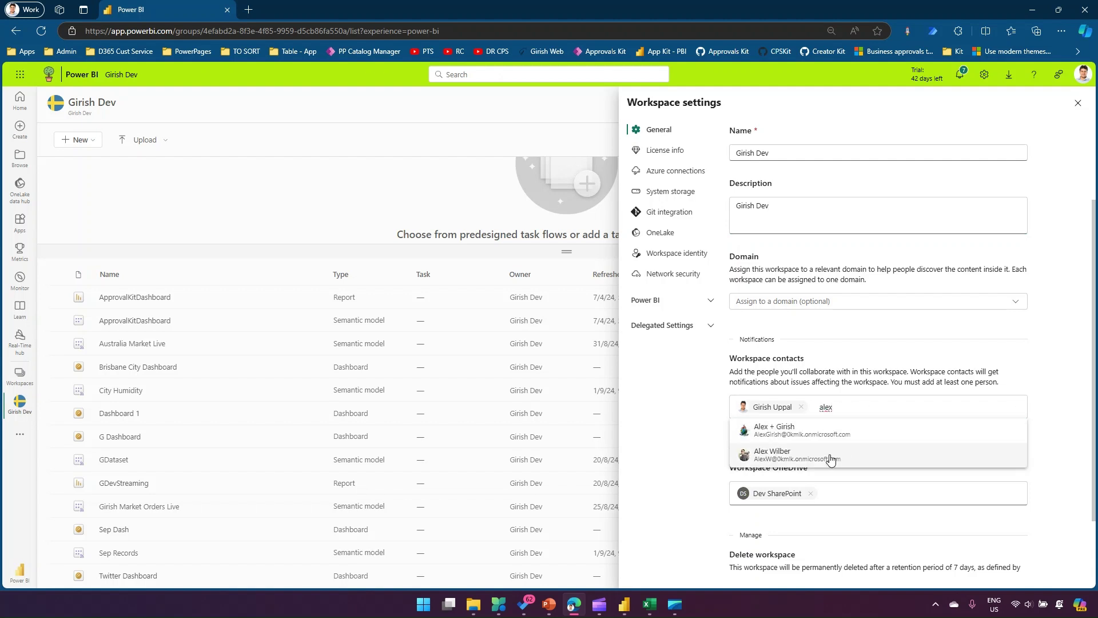
click(837, 455)
text(adele)
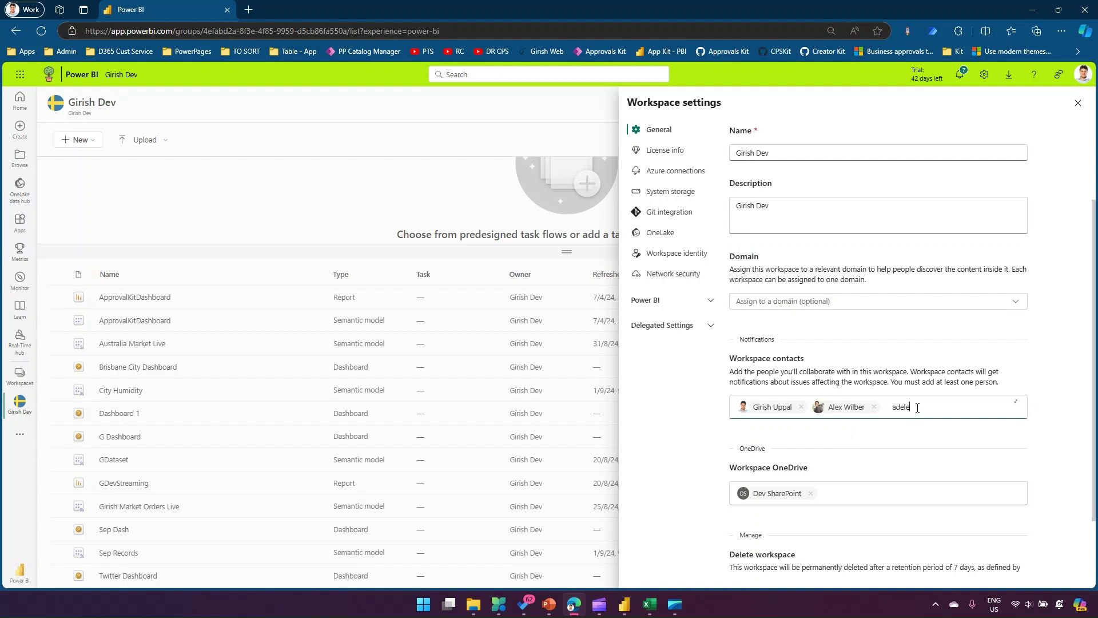
click(860, 443)
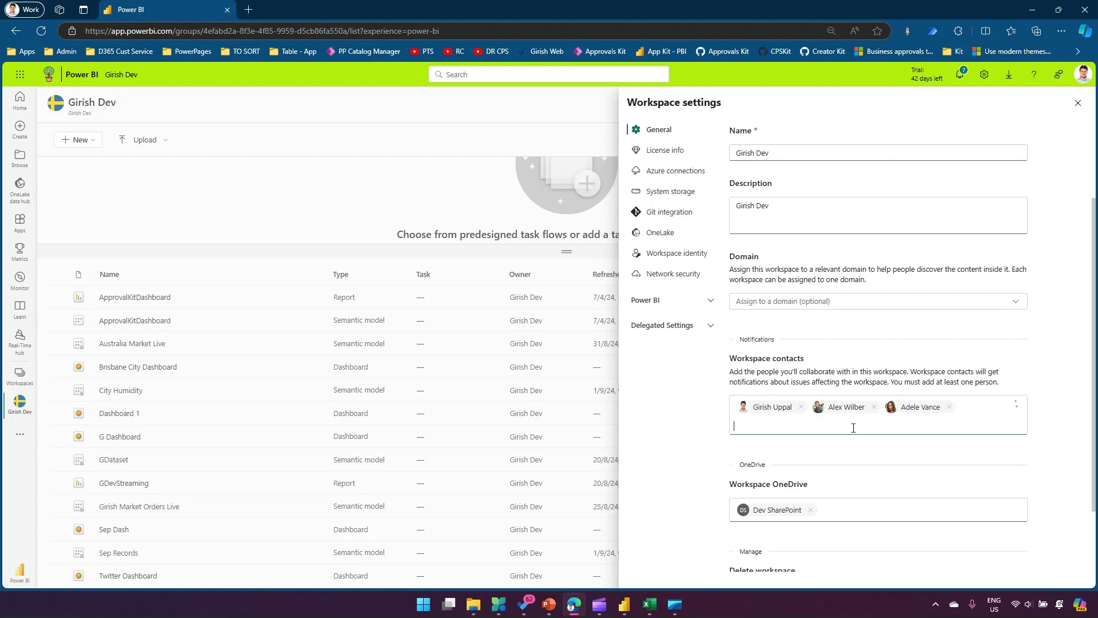
Replace the Workspace OneDrive group Dev SharePoint with UAT SharePoint.
scroll(859, 429, down, 2)
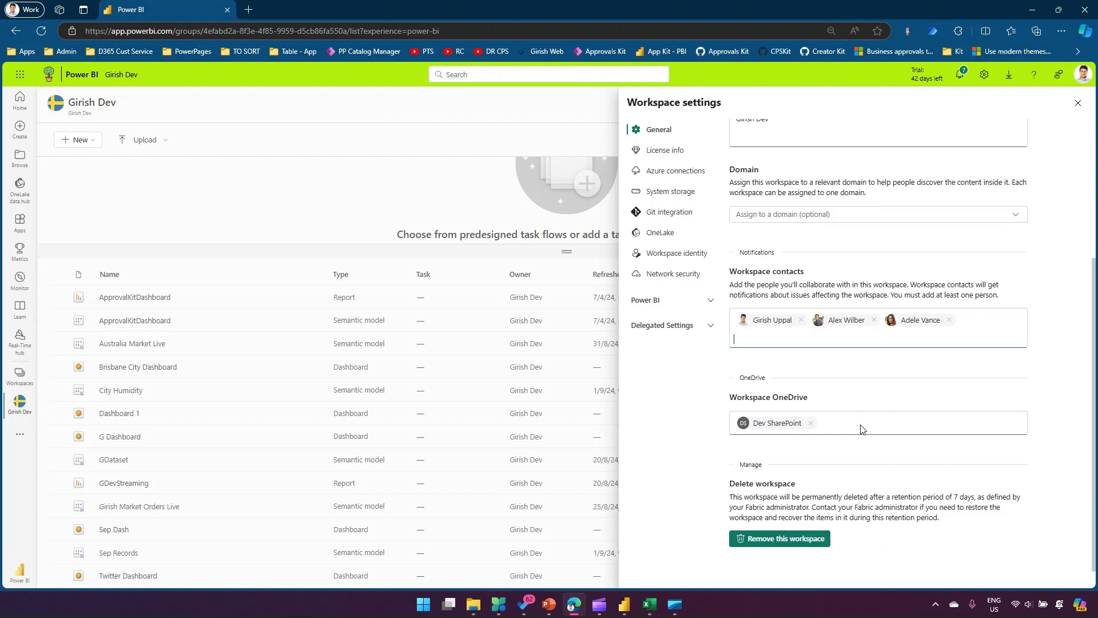
click(812, 424)
text(prod)
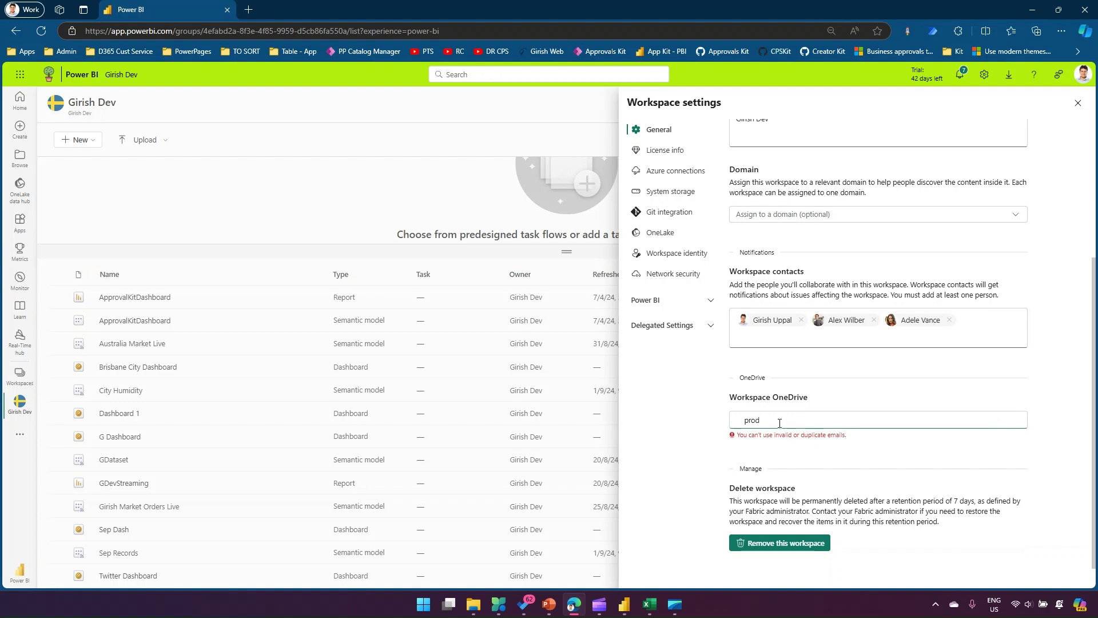
key(ctrl+a)
key(BackSpace)
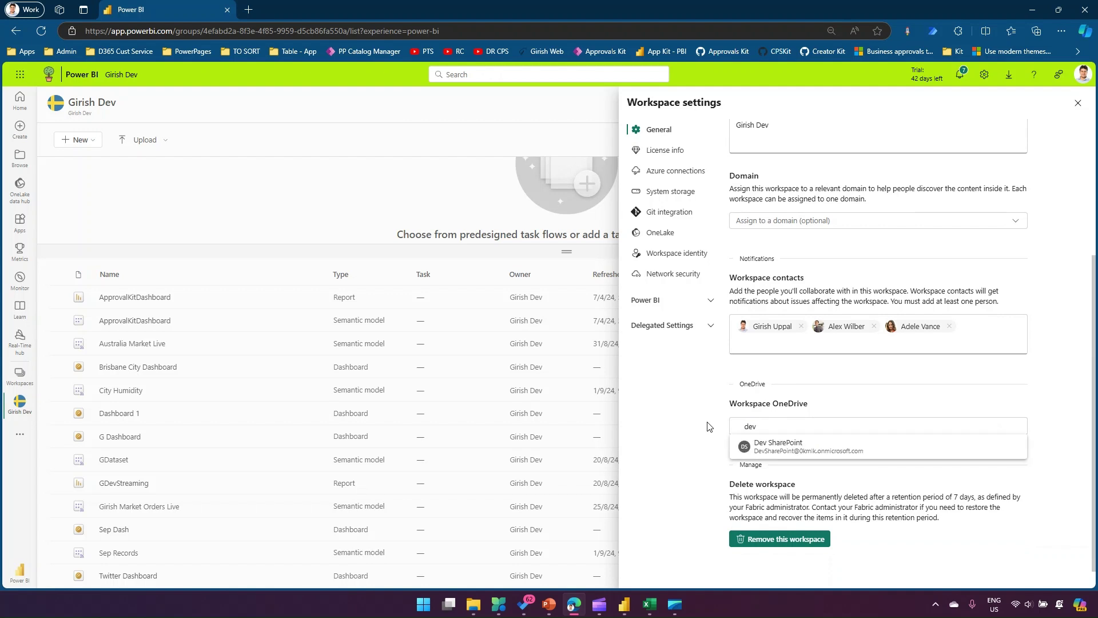
drag(764, 426, 737, 432)
text(uat)
click(774, 453)
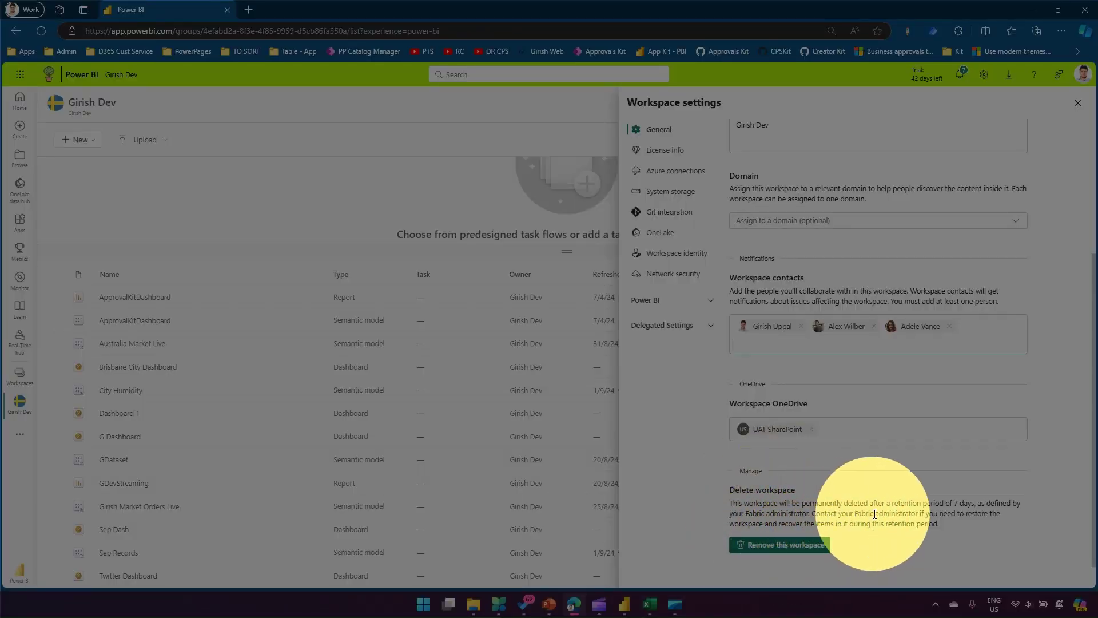
scroll(927, 441, up, 4)
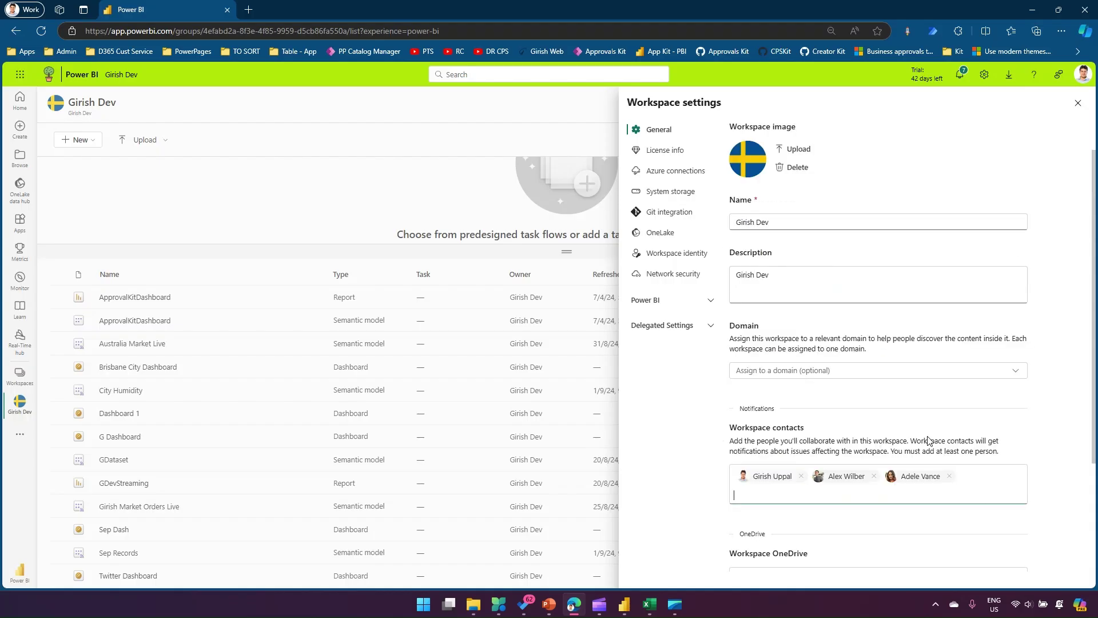
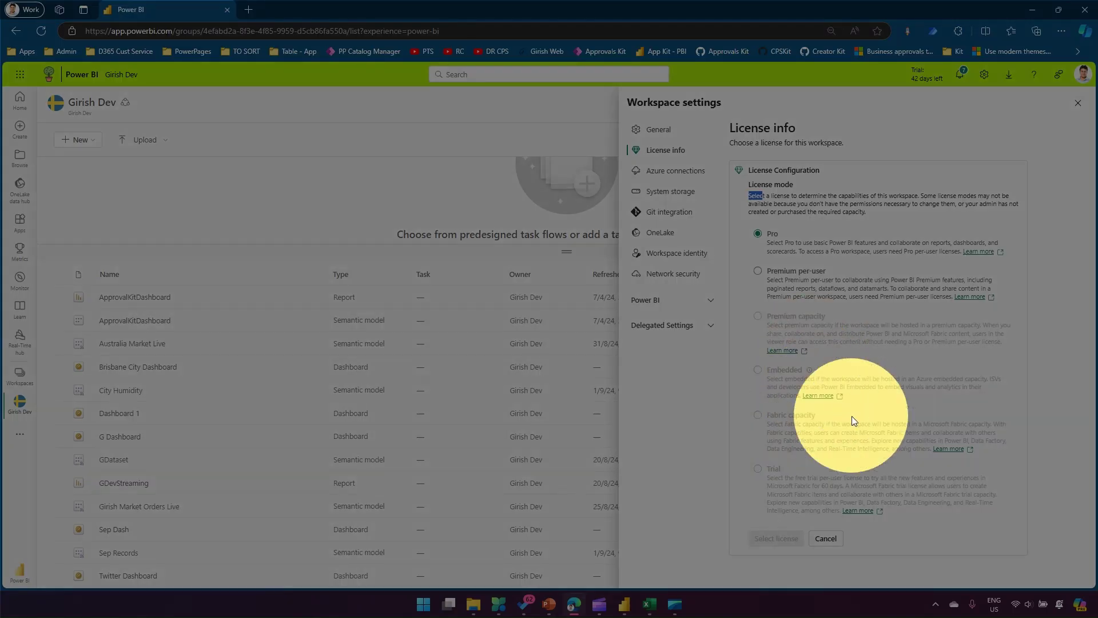
Cancel editing the license configuration and read the introduction of the Azure connections settings.
click(852, 417)
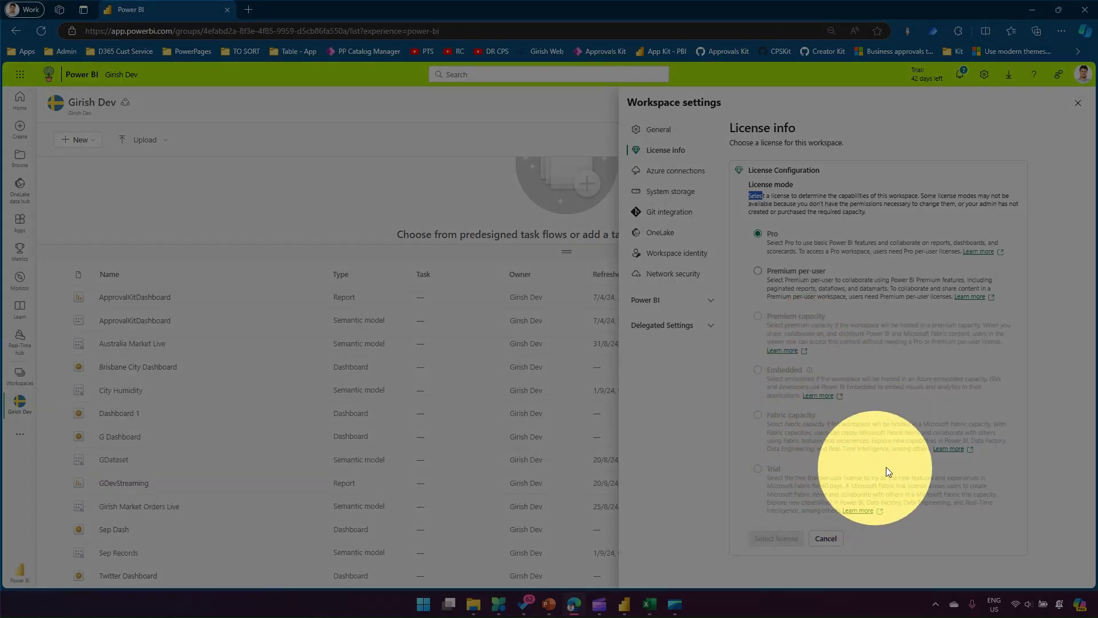
click(830, 539)
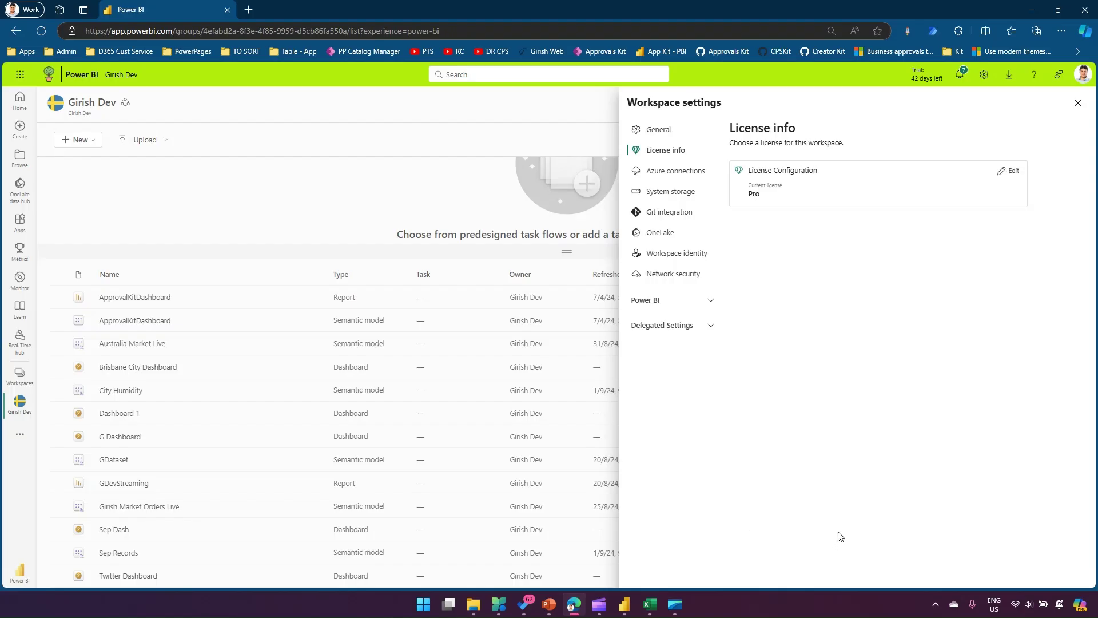
click(680, 175)
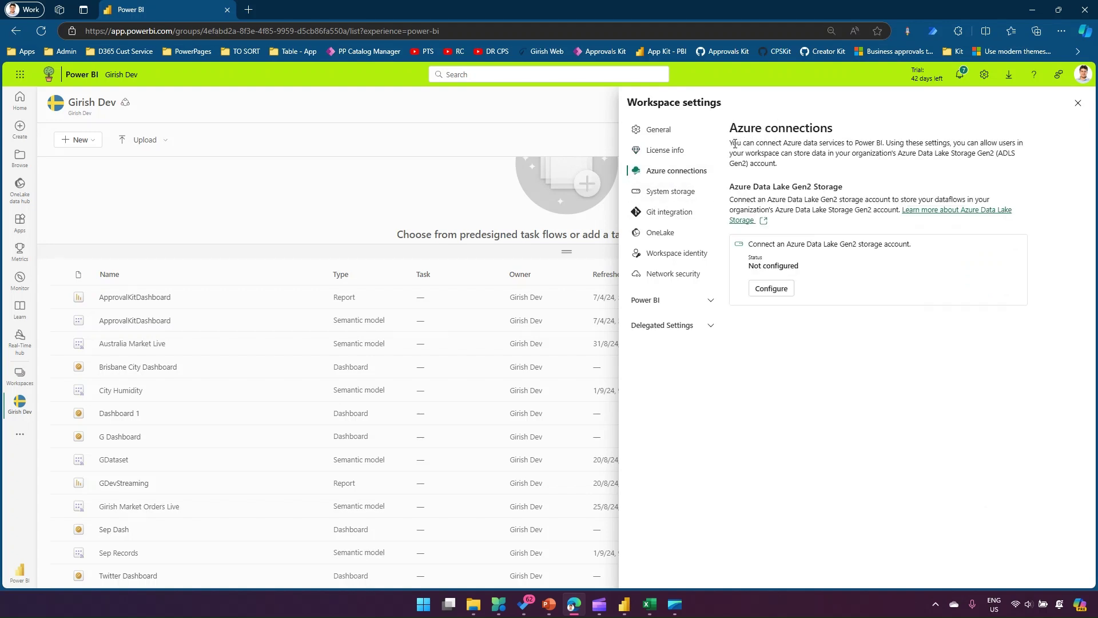
drag(731, 143, 888, 145)
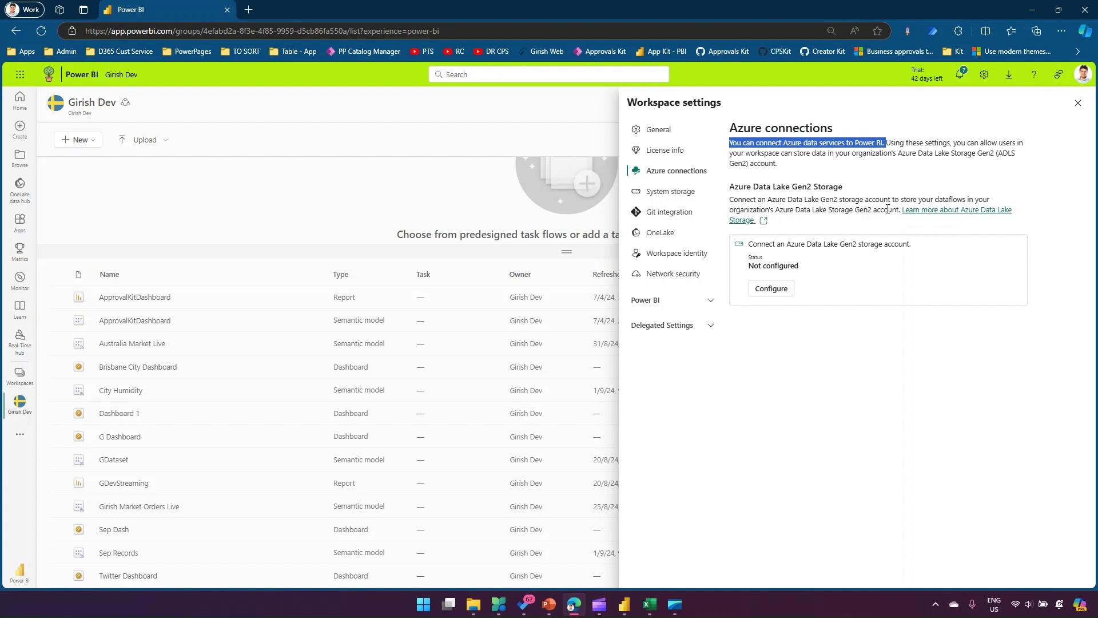
Look through the subscription choices for a custom Azure Data Lake Gen2 storage connection, and cancel the configuration.
click(777, 292)
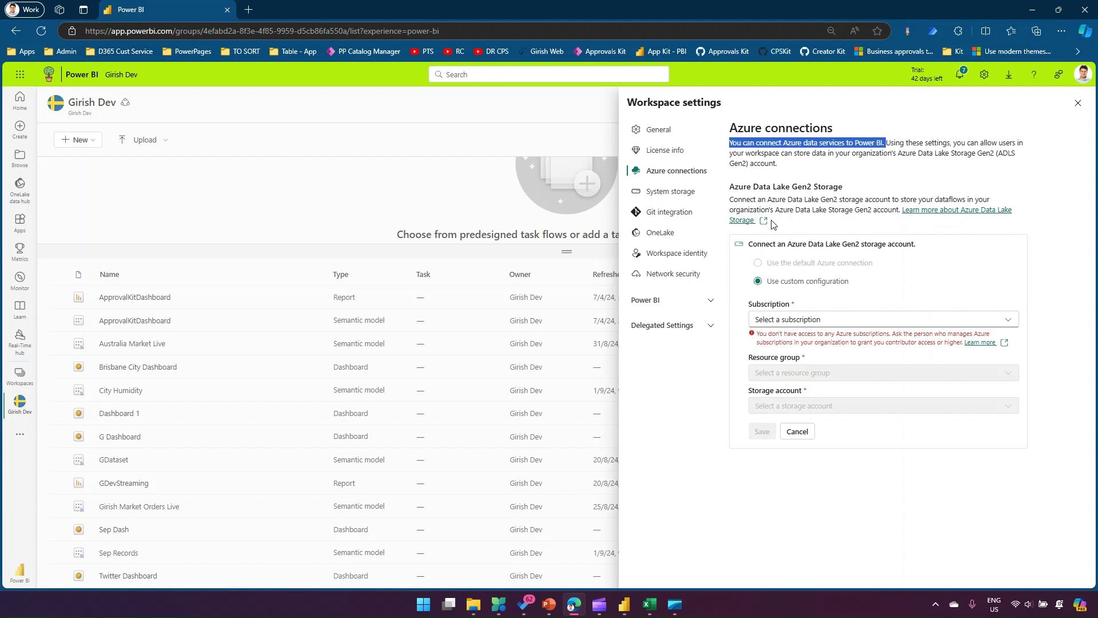
click(814, 319)
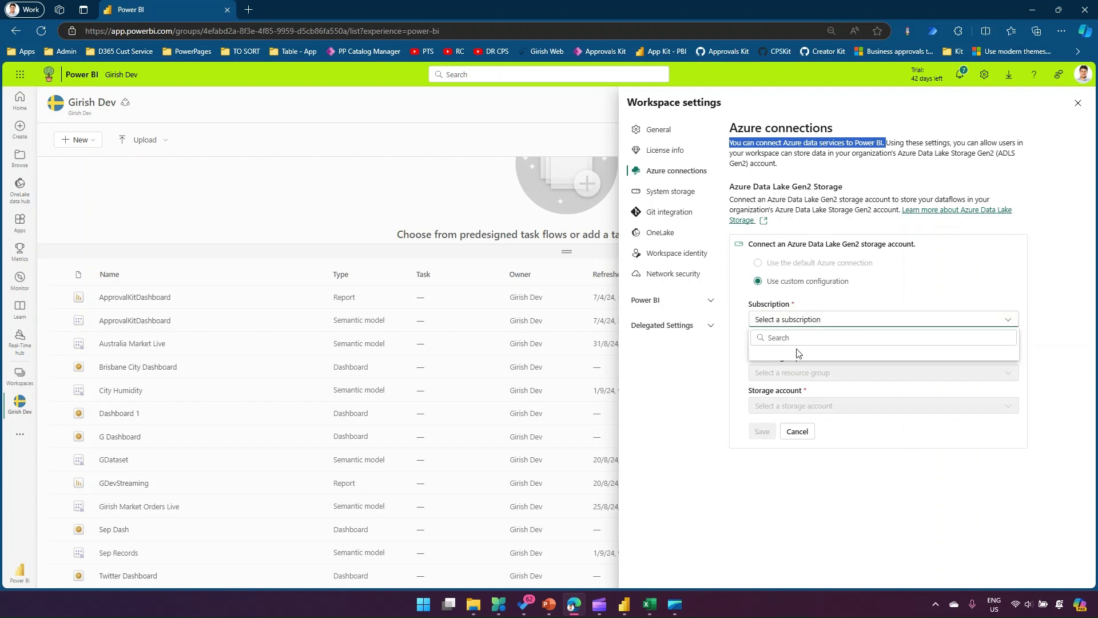
click(864, 301)
click(829, 319)
click(865, 302)
click(805, 321)
click(815, 320)
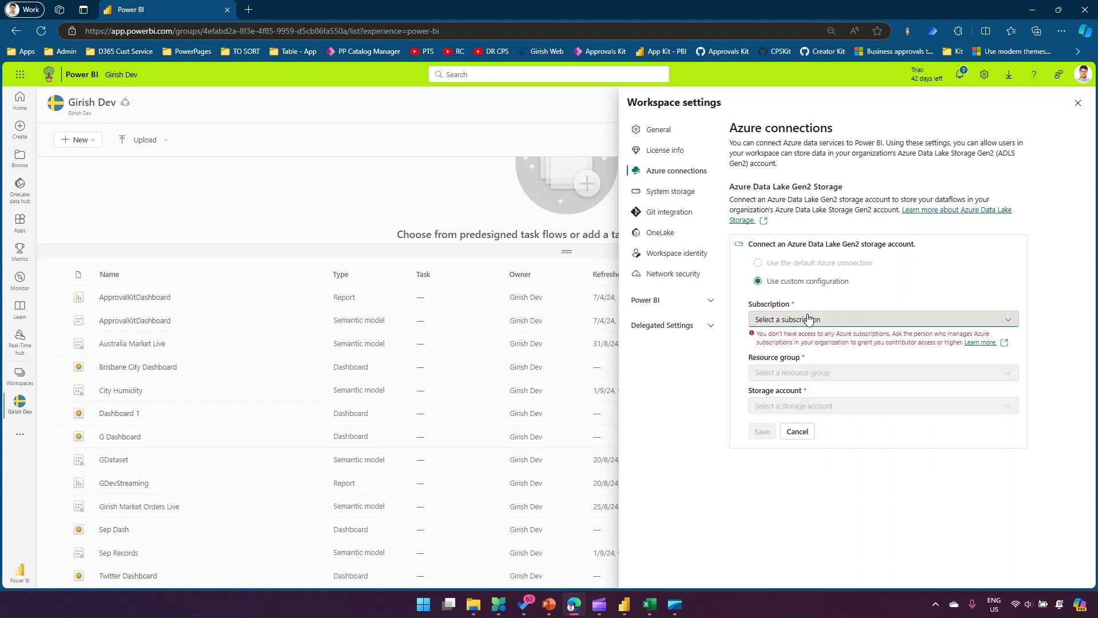
click(808, 320)
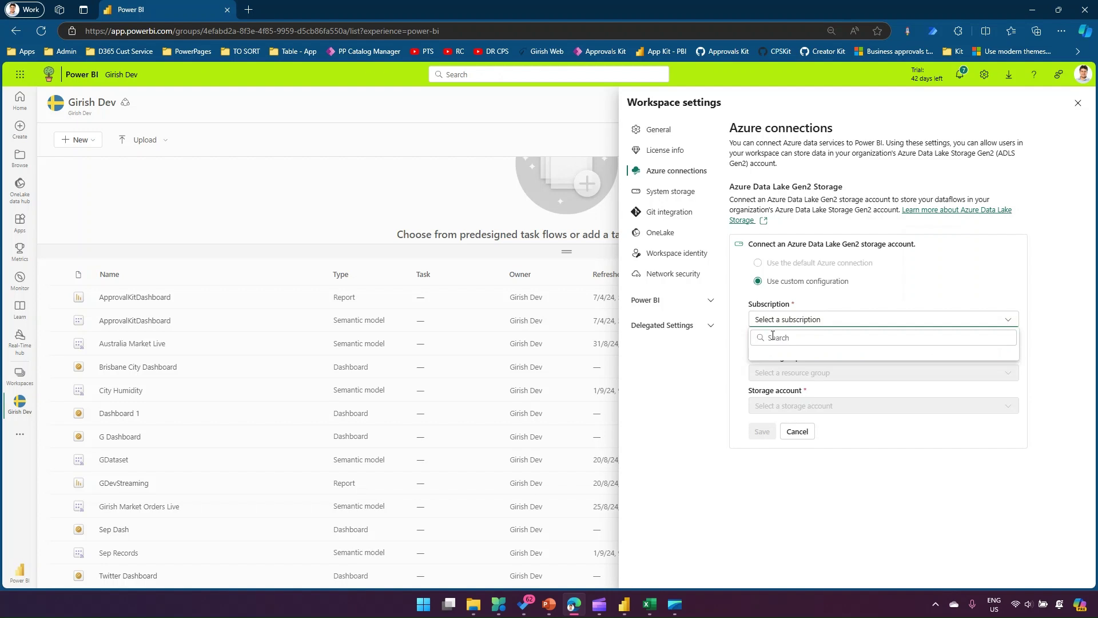
click(884, 310)
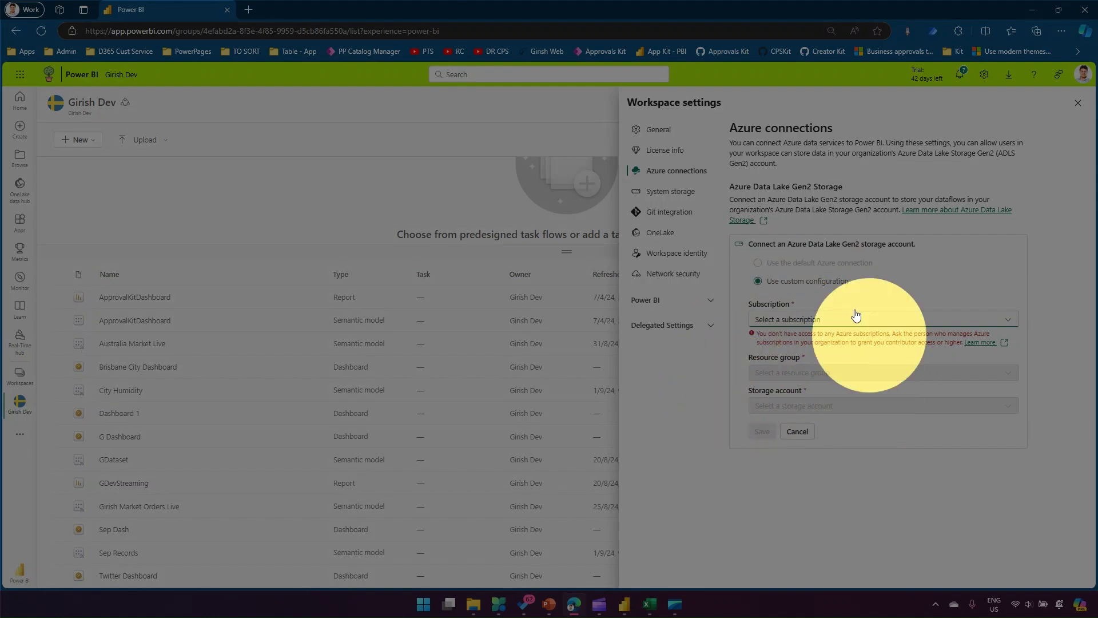
click(799, 433)
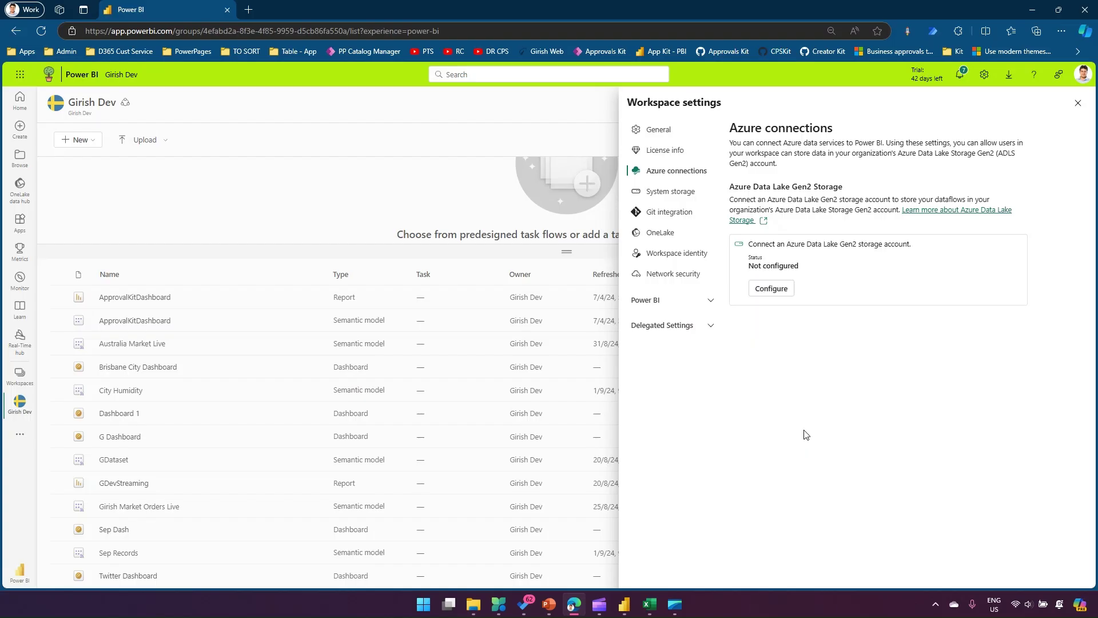
Examine the workspace's system storage: the total used and the size, type and related items of each semantic model.
click(680, 193)
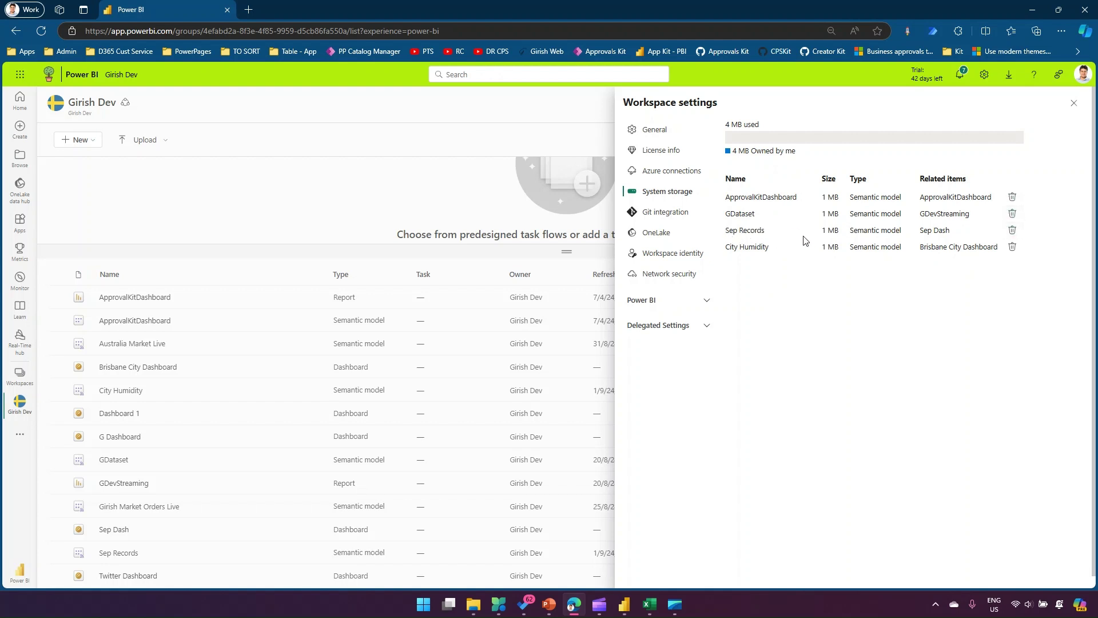
drag(729, 229, 824, 275)
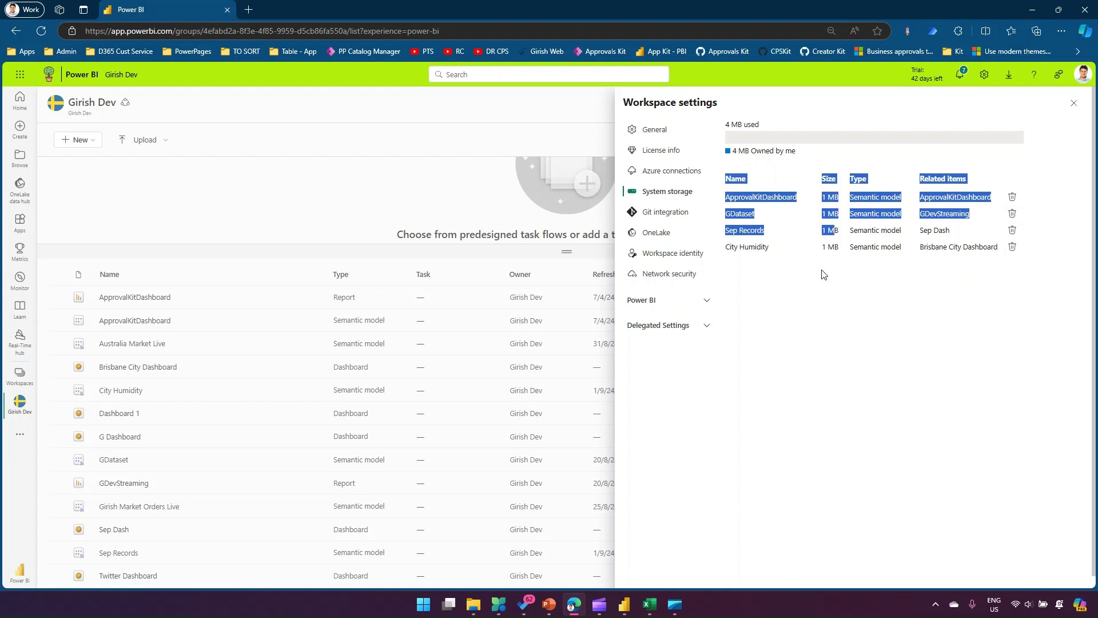
click(824, 276)
drag(751, 197, 862, 200)
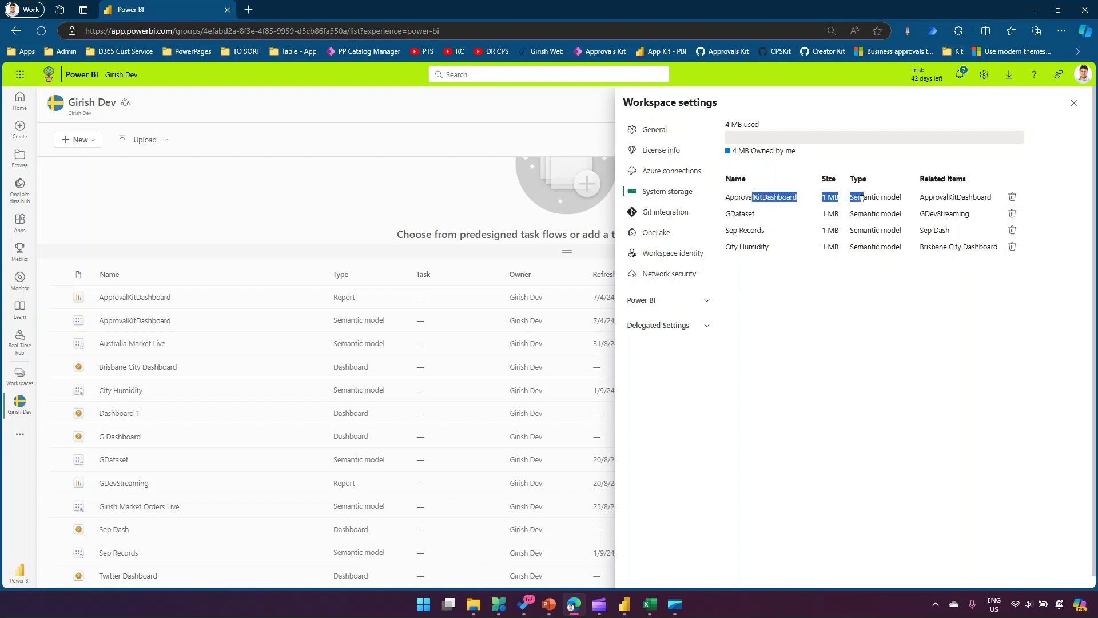
click(809, 284)
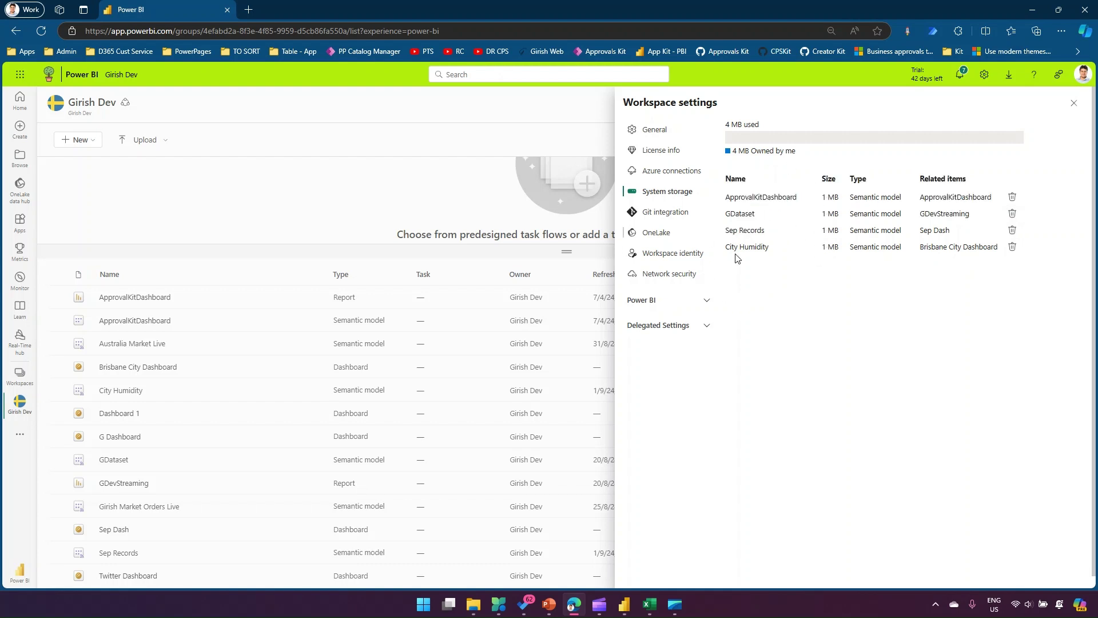
drag(732, 151, 773, 130)
click(764, 315)
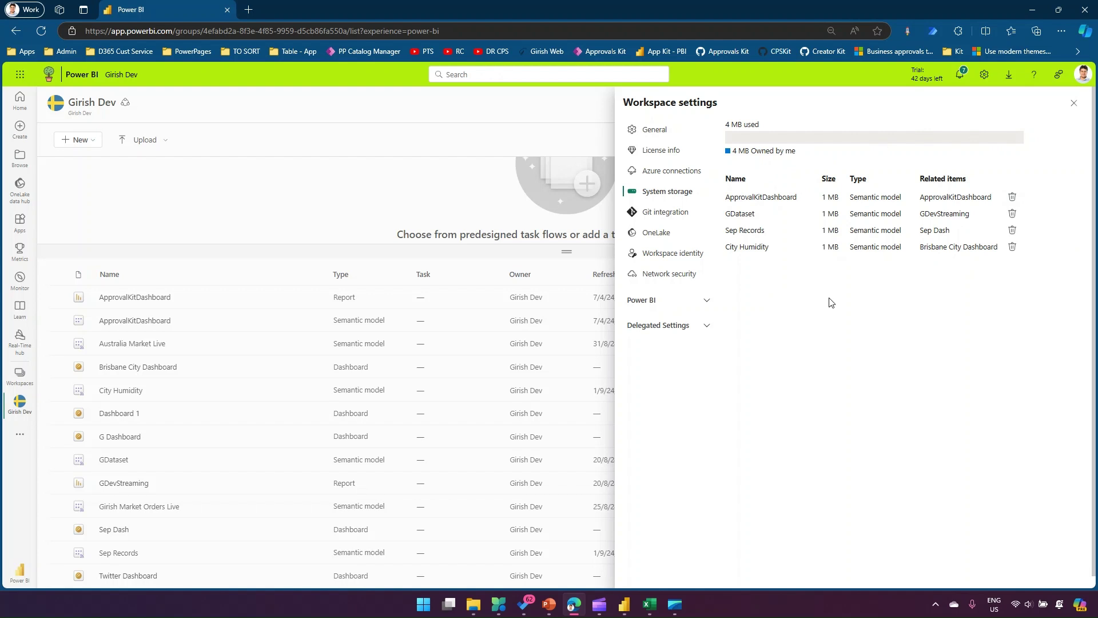
Read the license requirement in the Git integration settings and choose Azure DevOps as the Git provider.
click(676, 215)
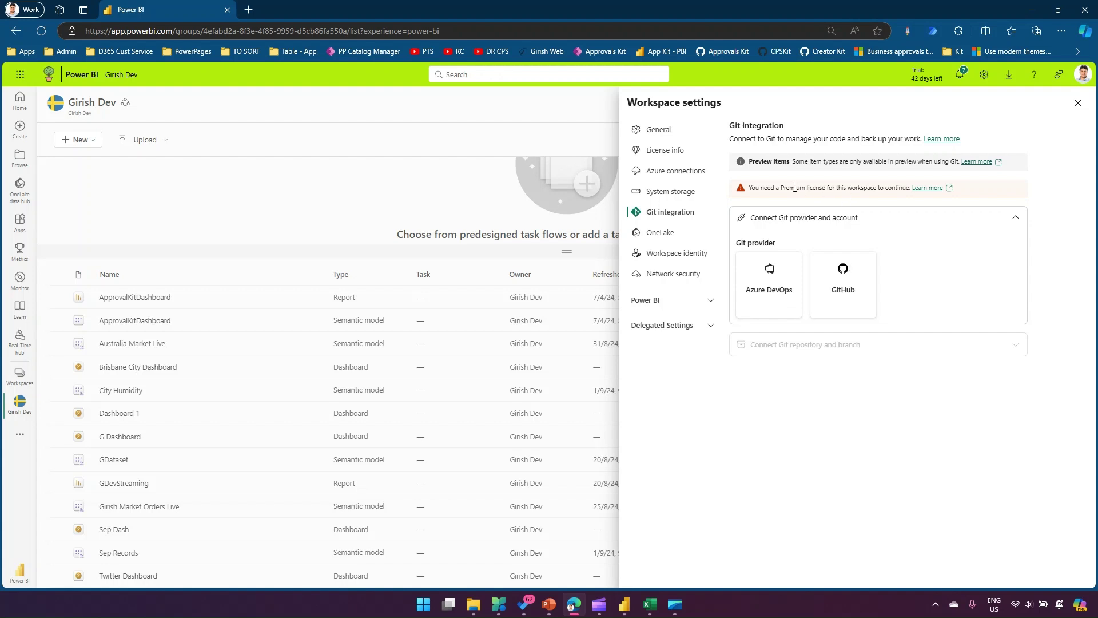
drag(781, 187, 907, 188)
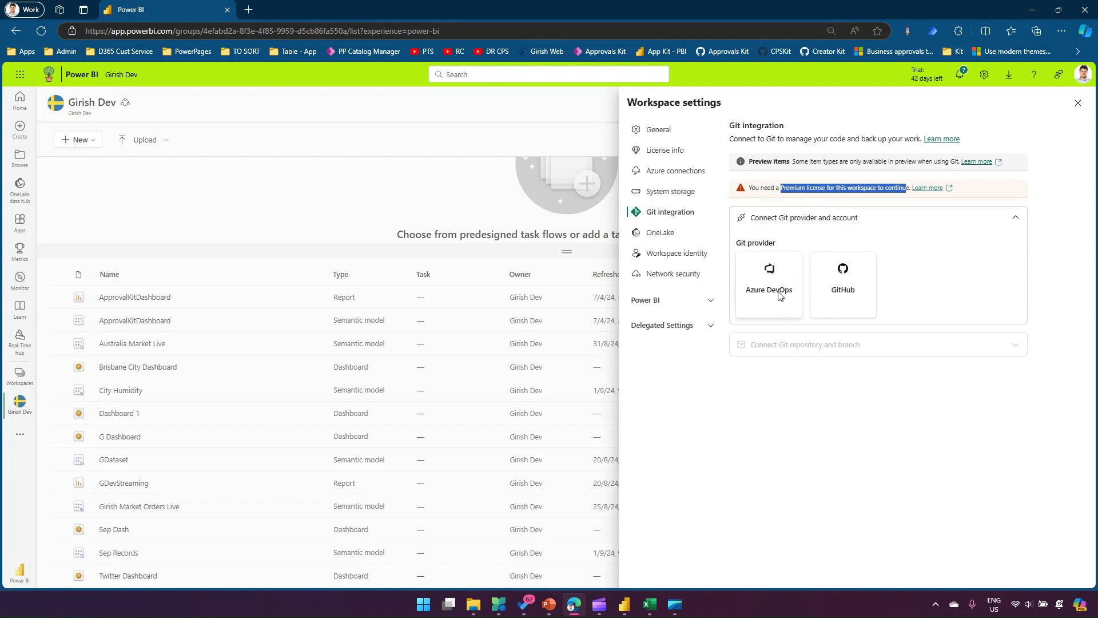
drag(763, 345, 759, 344)
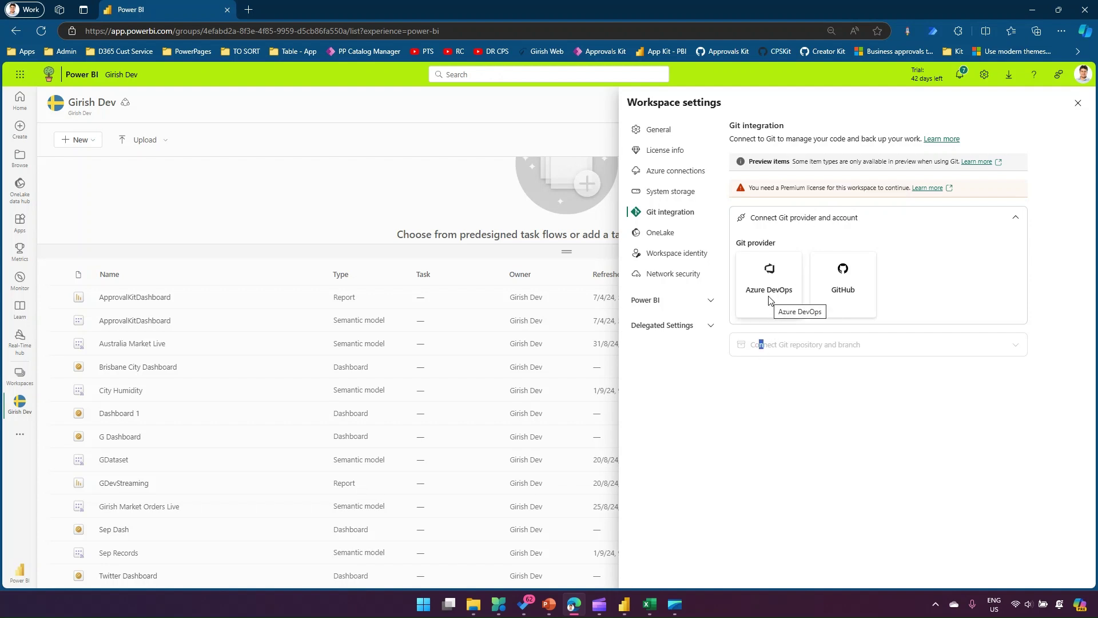
click(770, 300)
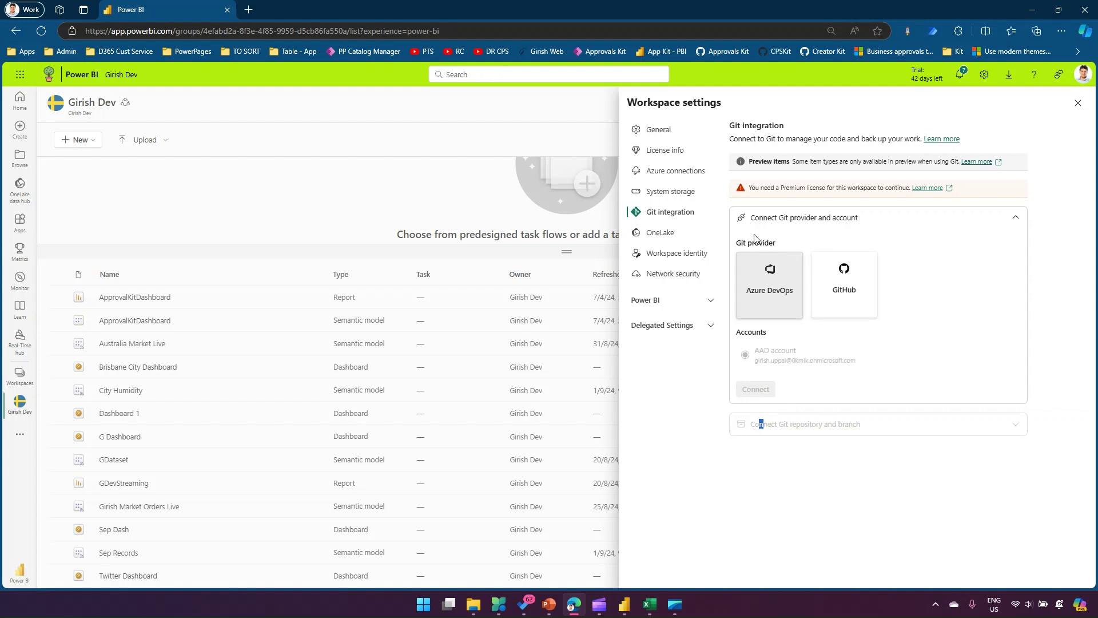
Switch the workspace license mode to Premium per-user and accept the change to workspace access.
click(665, 151)
click(1004, 171)
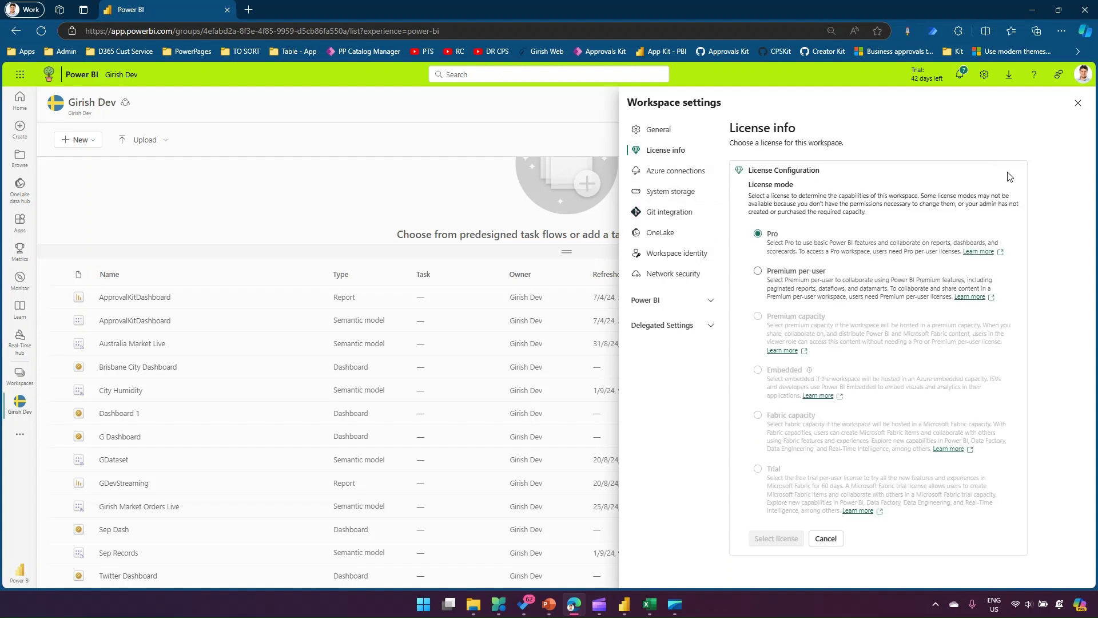
click(799, 270)
scroll(800, 427, down, 3)
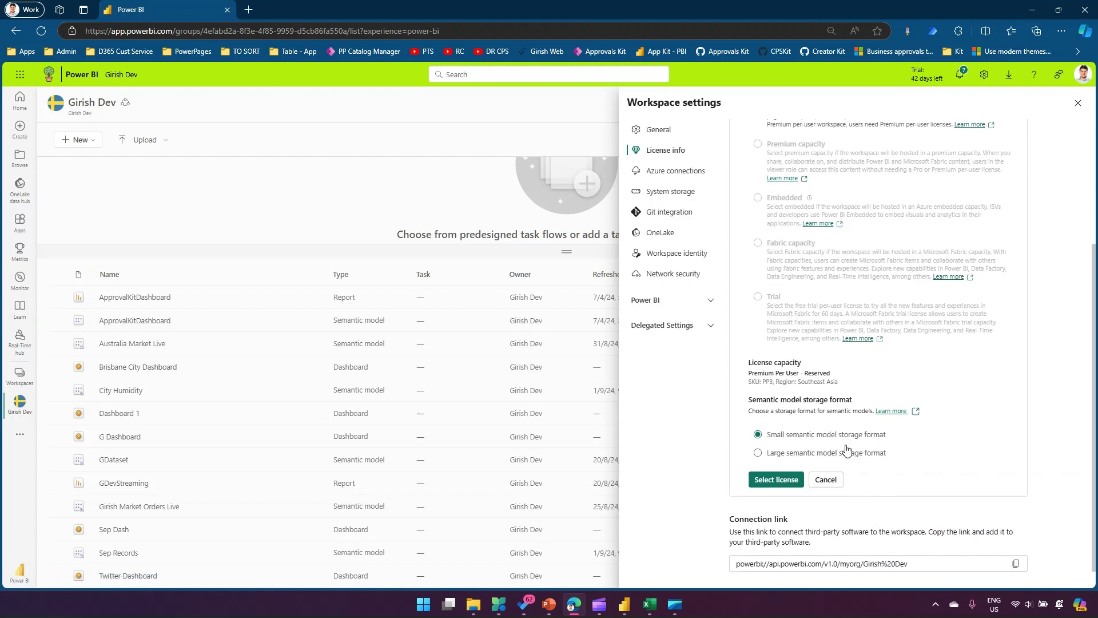
click(787, 482)
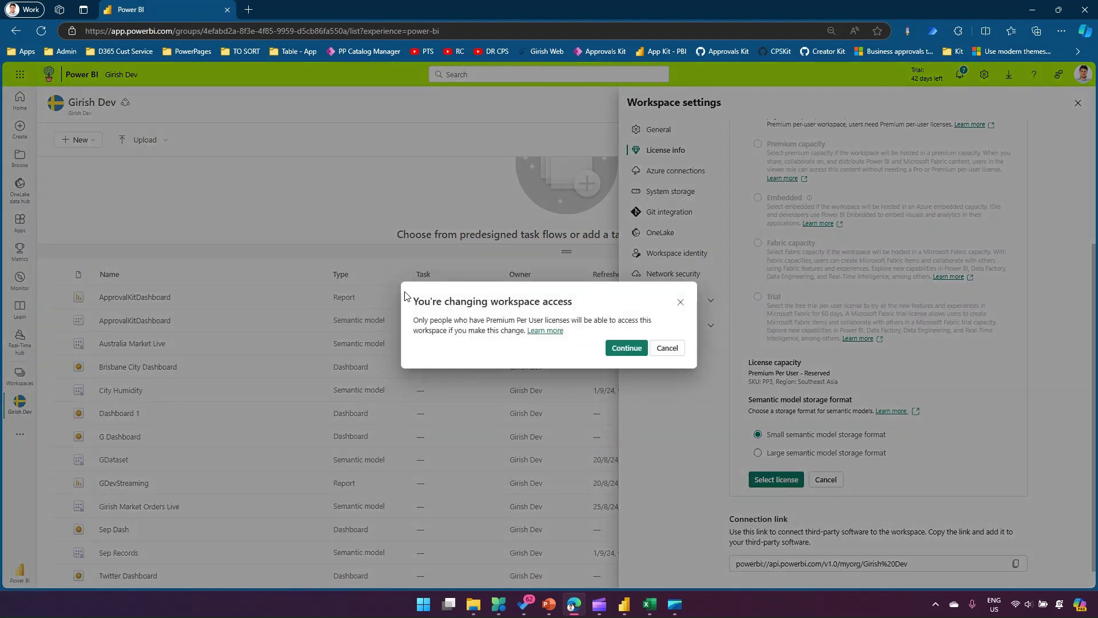
drag(460, 319, 639, 321)
click(631, 349)
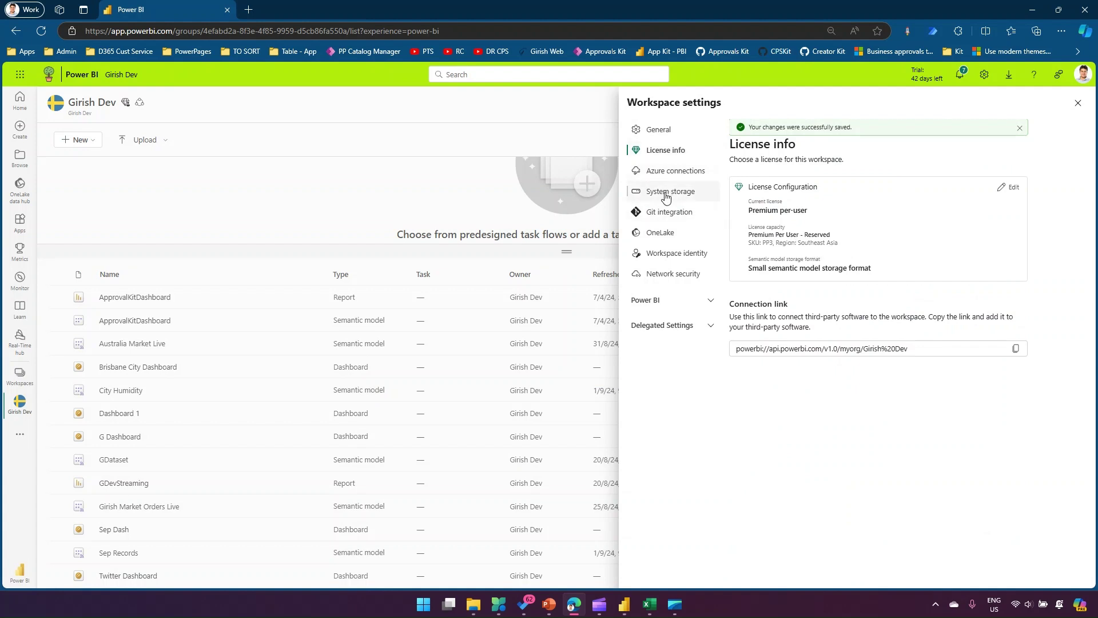
Choose the organization ending in GIT and the project Sample Sep 2024 for the workspace's Git connection.
click(666, 212)
click(764, 365)
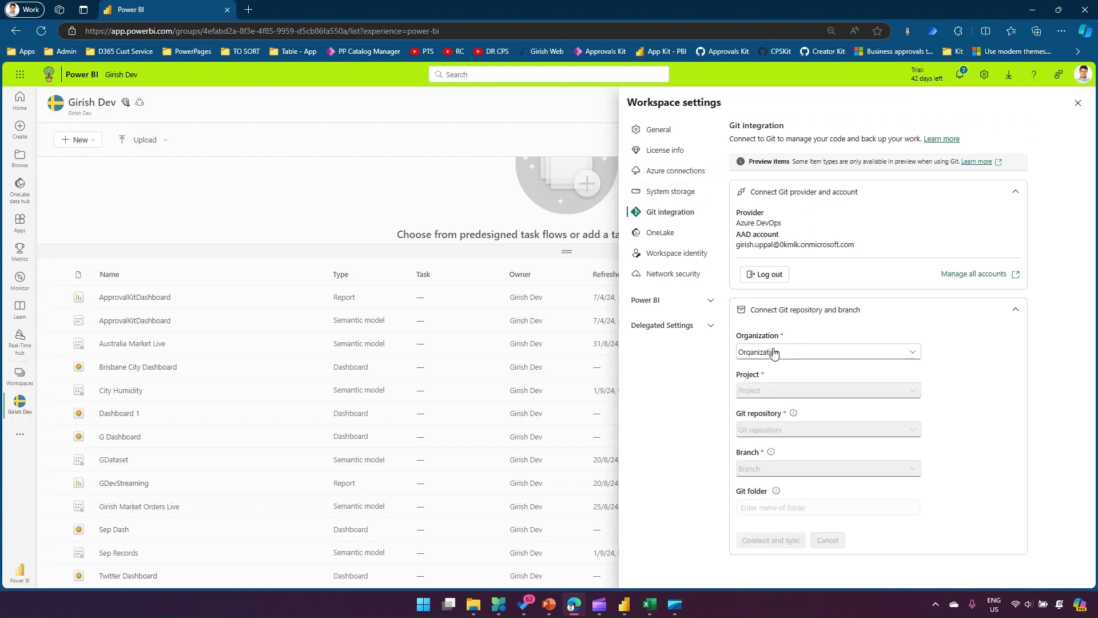
click(773, 353)
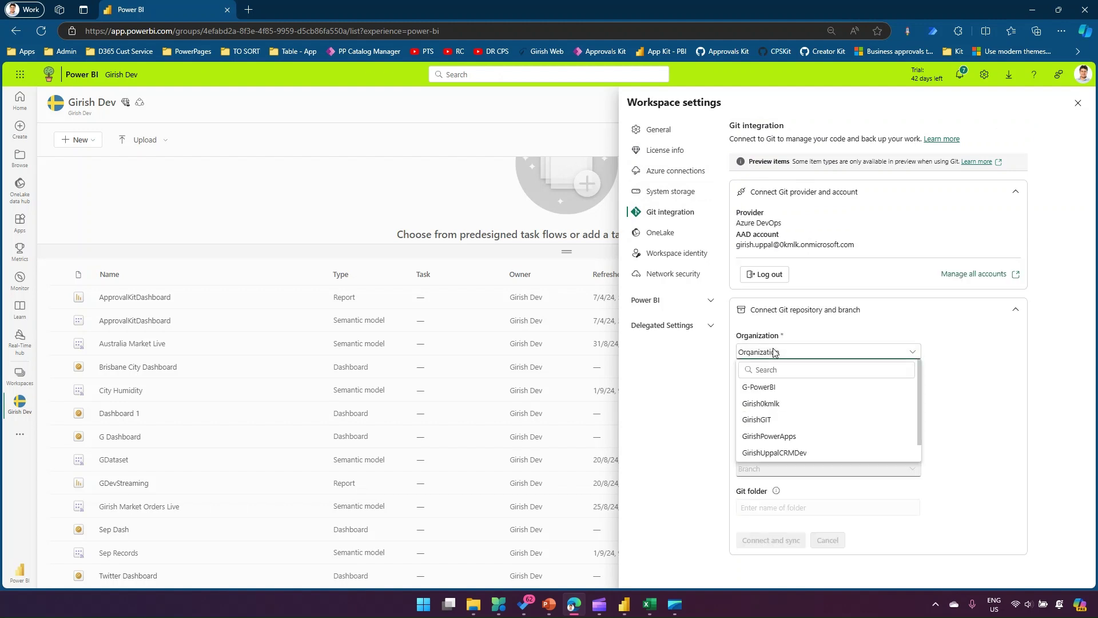
click(768, 422)
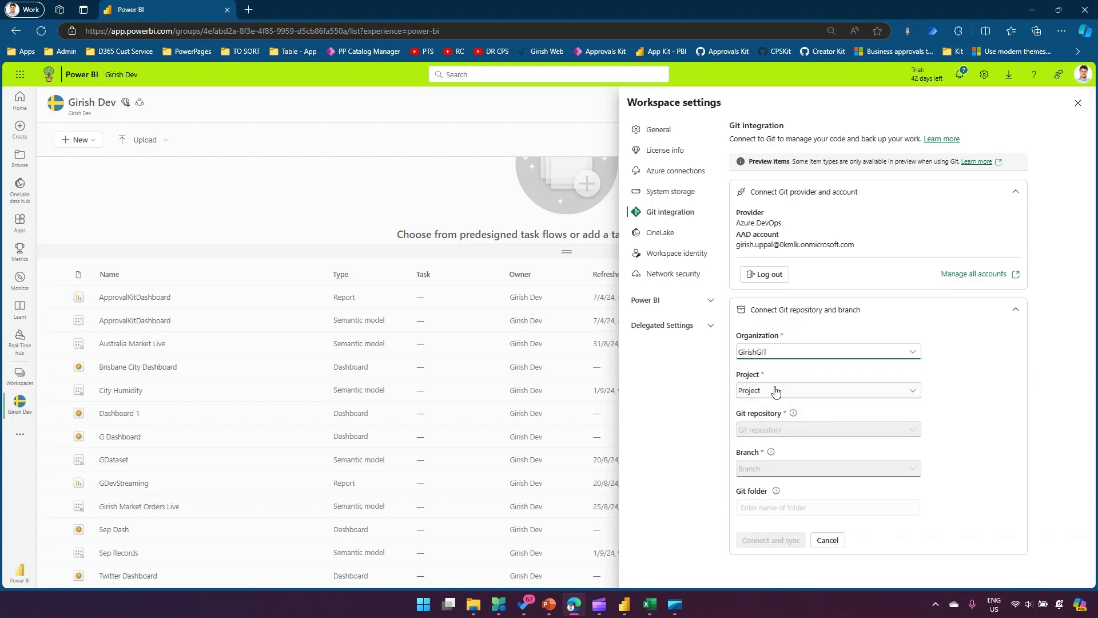
click(778, 390)
click(769, 425)
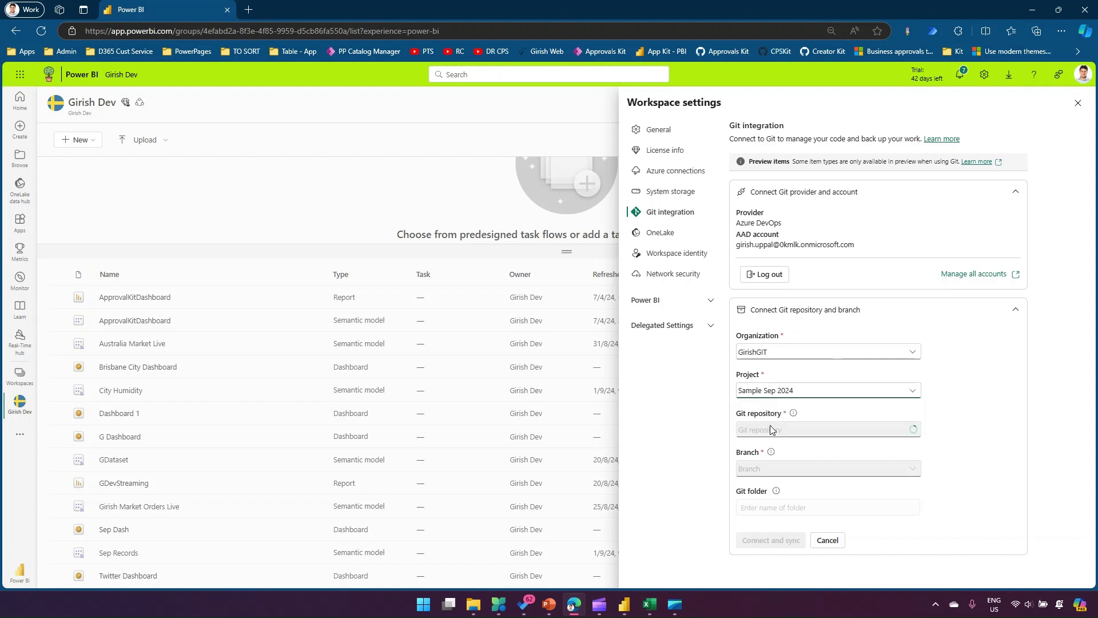
Choose the Sample Sep 2024 repository and the branch Sep003, and cancel the Git connection without syncing.
click(785, 433)
click(783, 466)
click(784, 468)
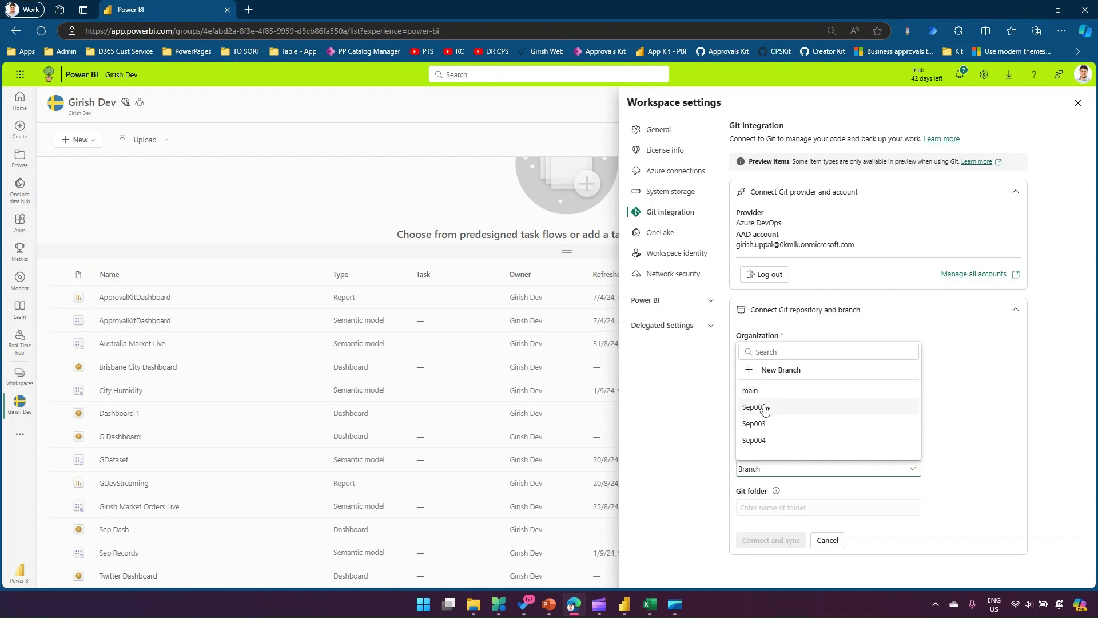
click(764, 428)
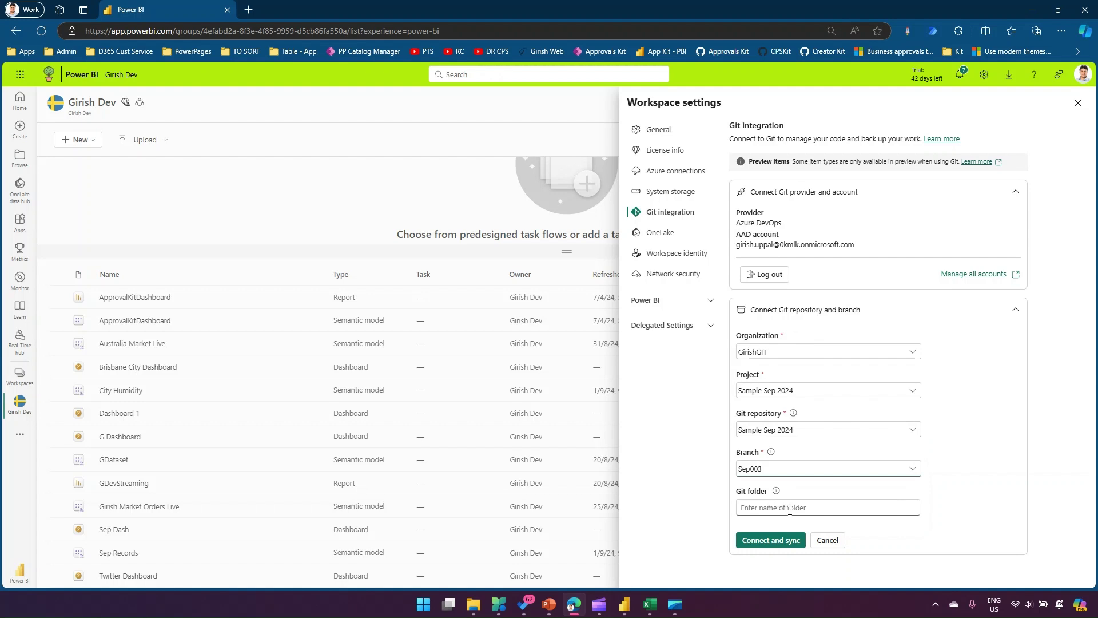
mouse_move(777, 493)
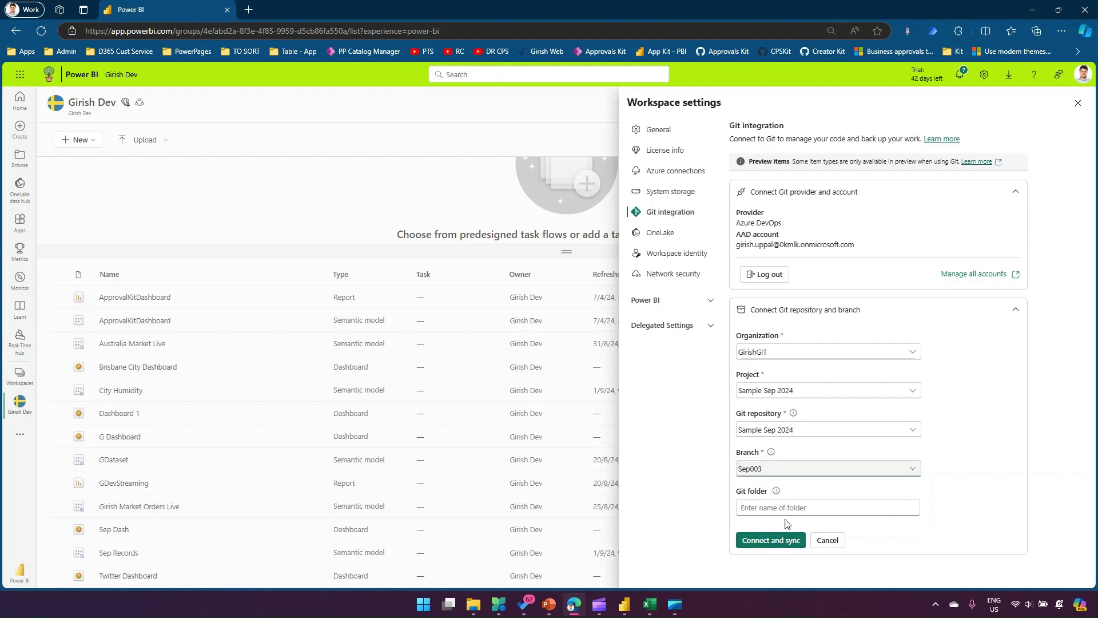
click(829, 541)
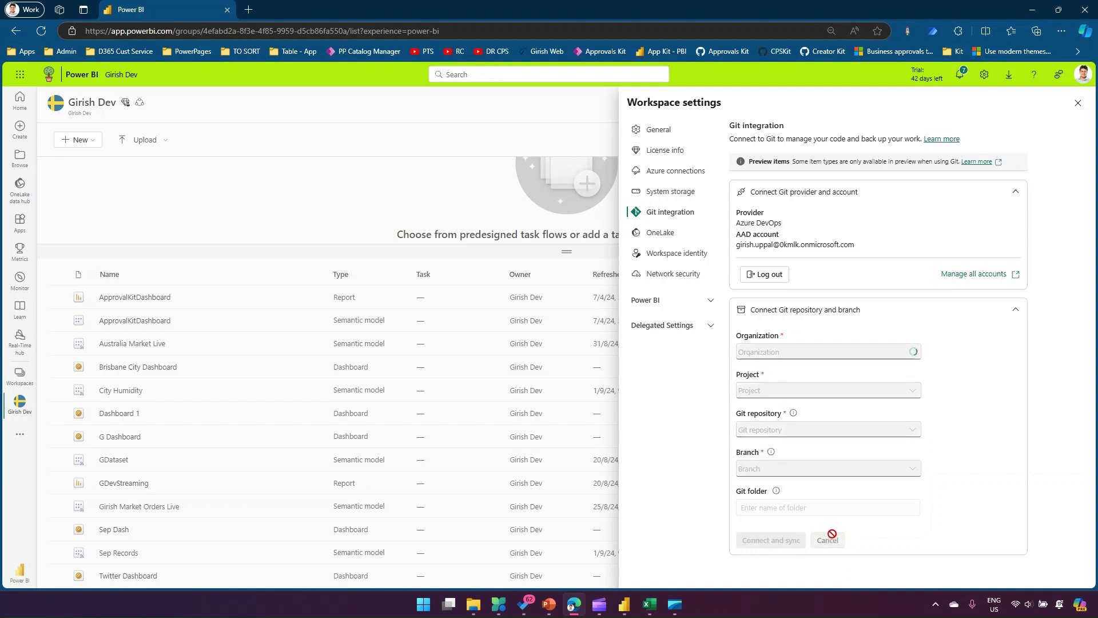
Set the workspace license mode back to Pro and confirm the change.
click(664, 150)
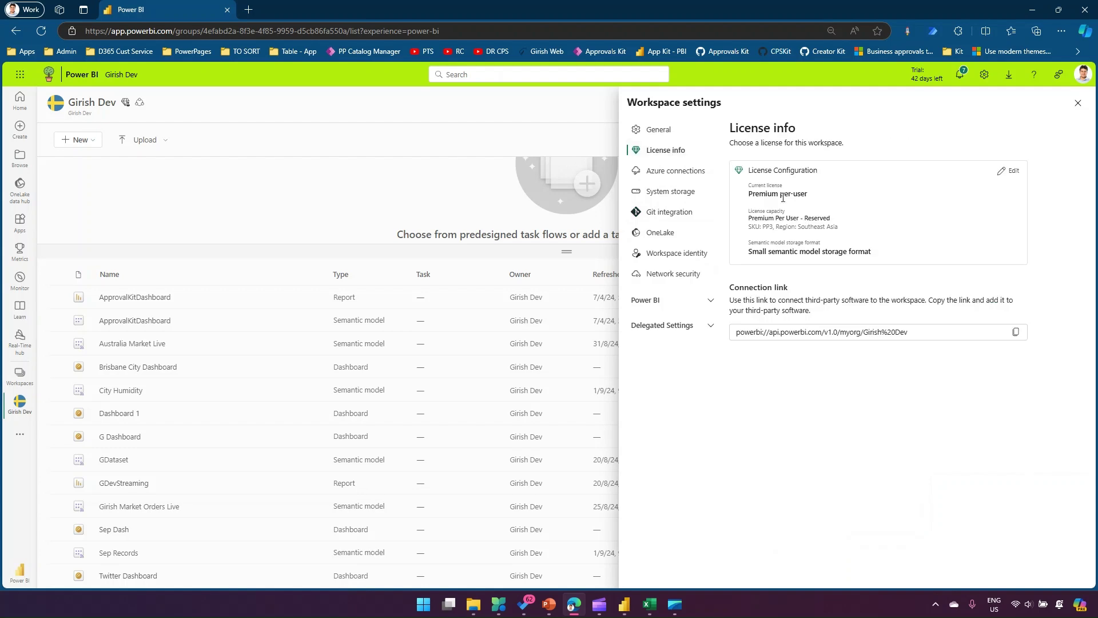
click(1007, 172)
click(759, 234)
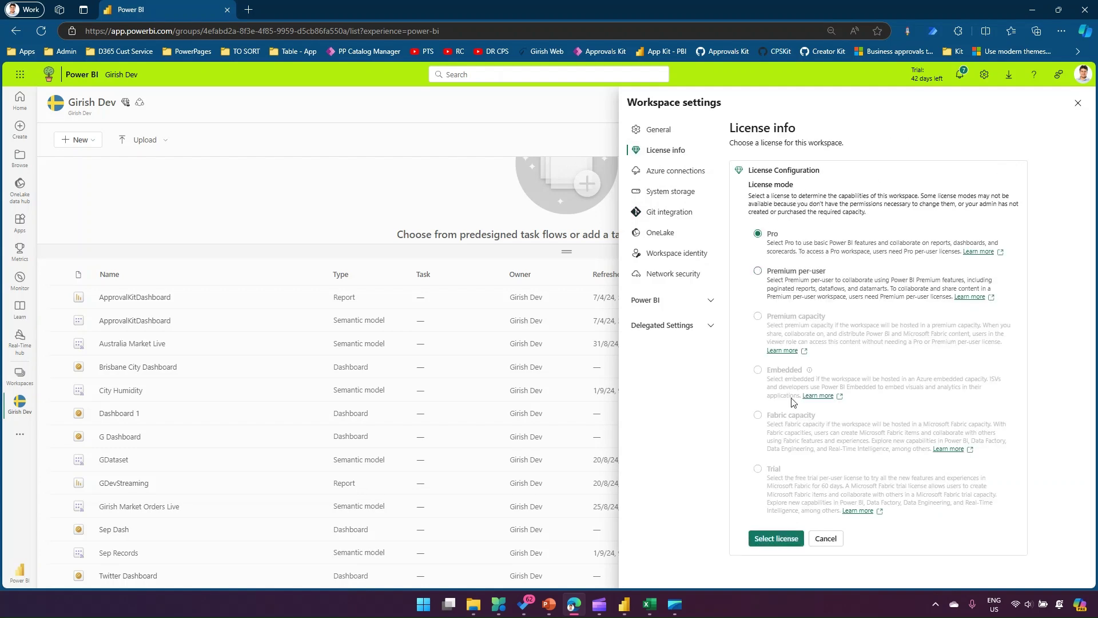
click(779, 540)
click(604, 369)
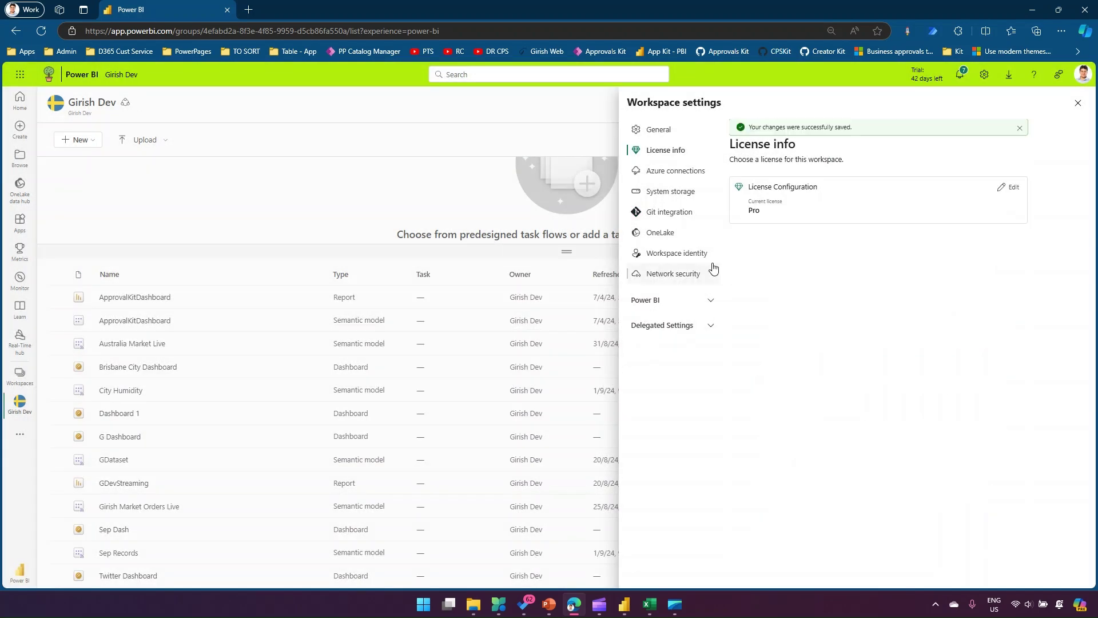
Review the OneLake file explorer and shortcut cache settings, and create a workspace identity.
click(660, 233)
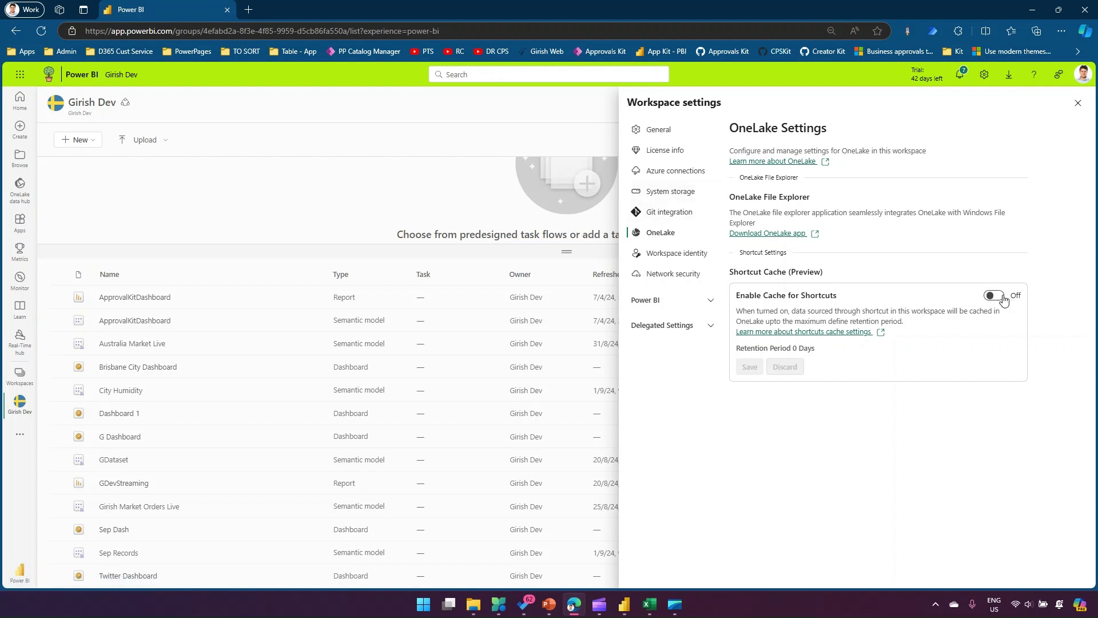
click(778, 241)
click(683, 258)
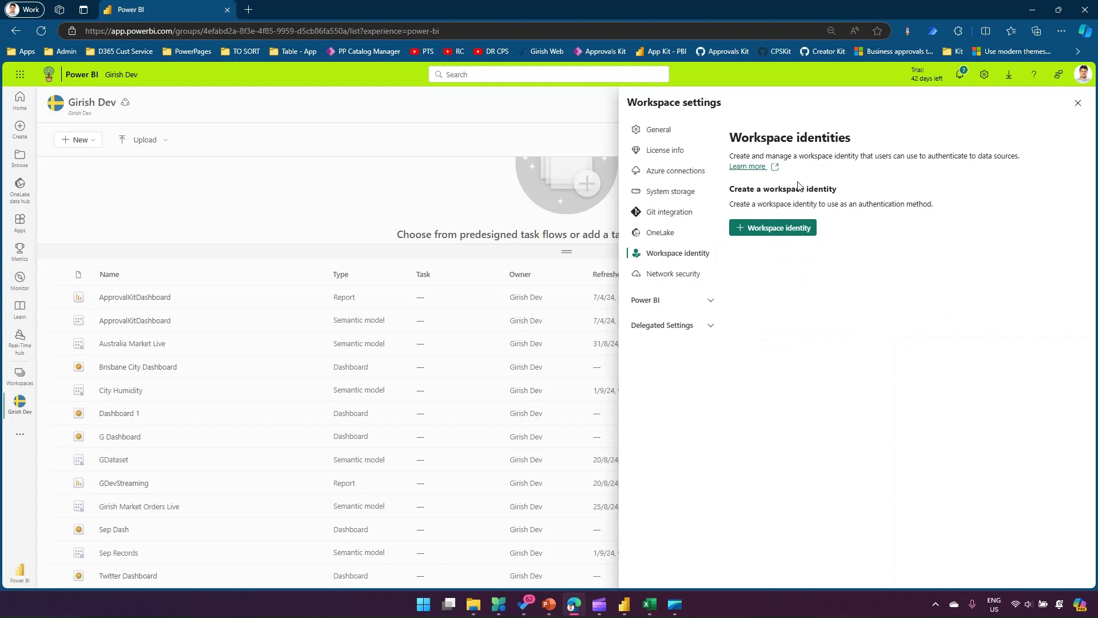
click(801, 231)
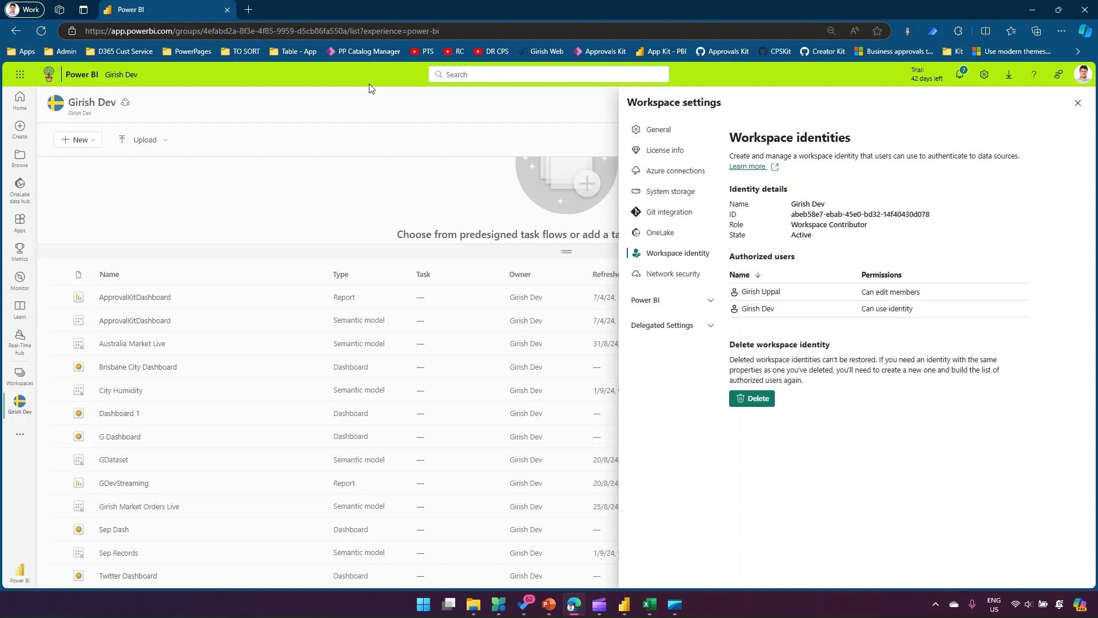
Examine the name, ID and role in the details of the workspace identity.
drag(791, 203, 832, 206)
drag(791, 214, 893, 216)
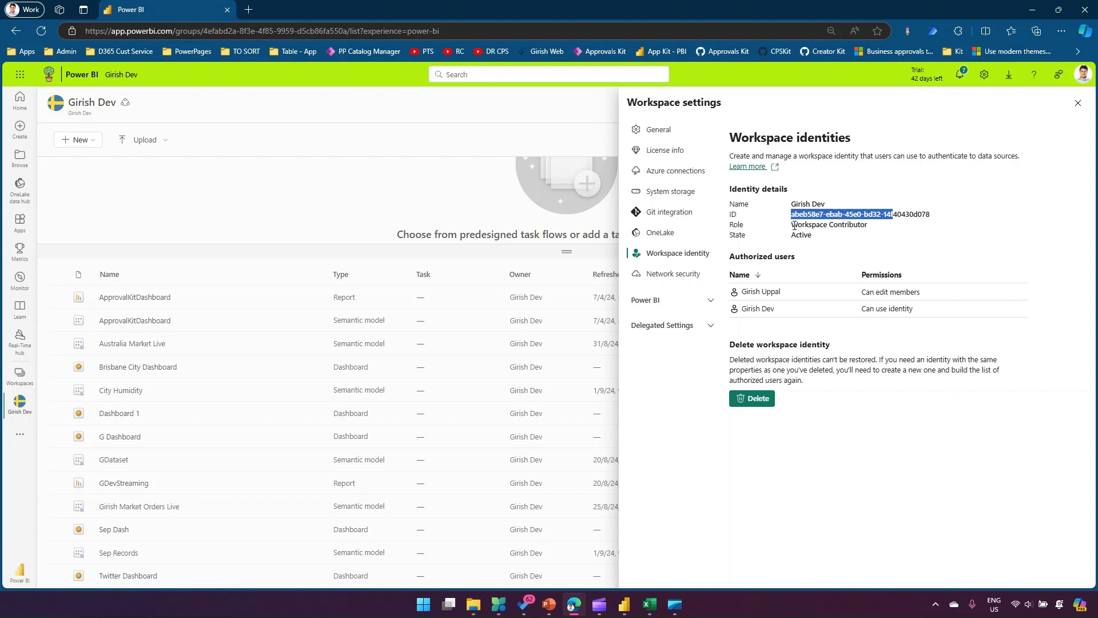
drag(795, 226, 858, 226)
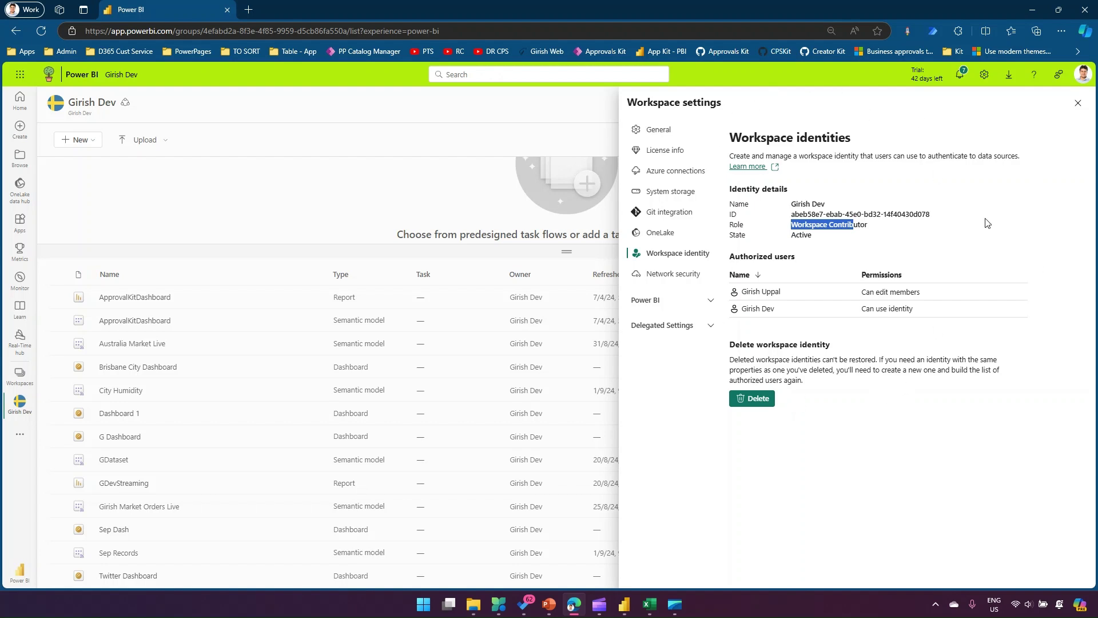
Review the managed private endpoint requirements in the network security settings, and open the workspace's Power BI general settings.
click(682, 275)
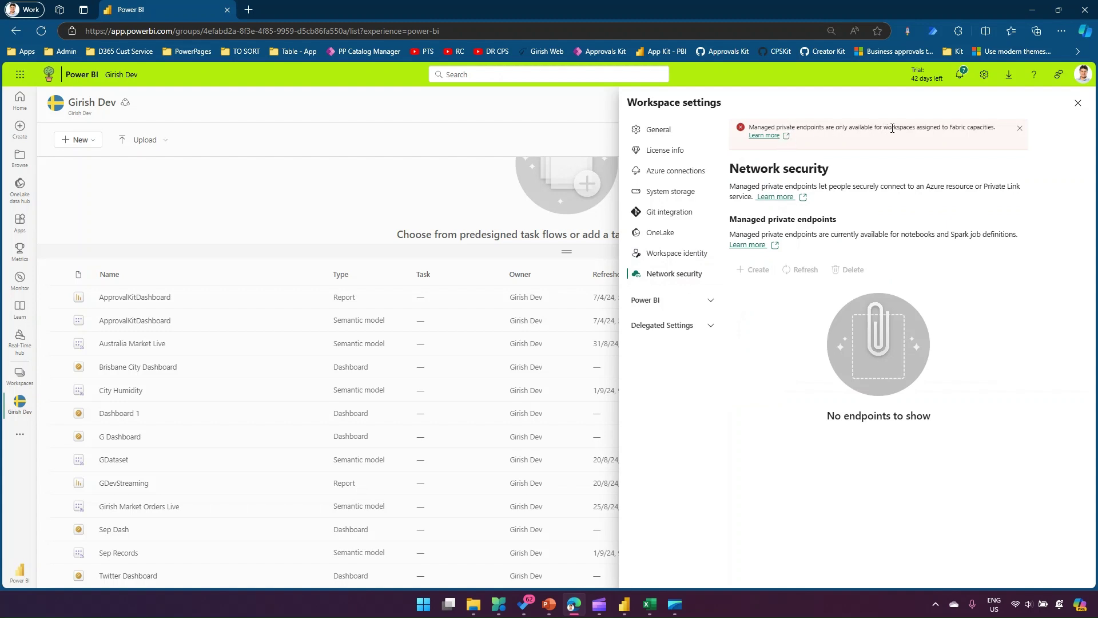
drag(929, 126, 1002, 127)
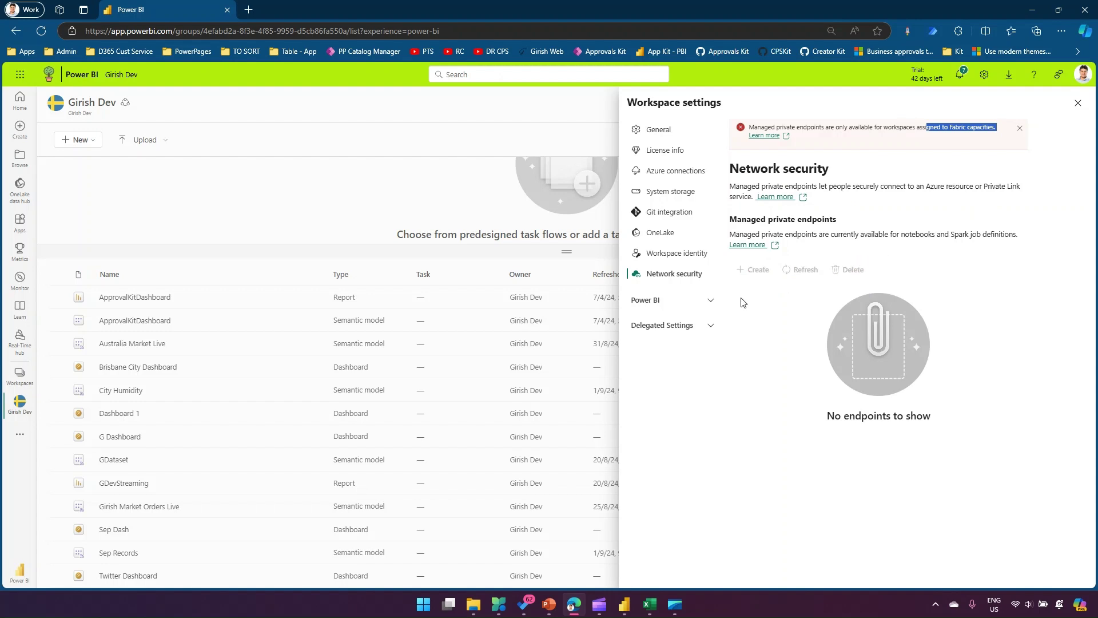
click(710, 304)
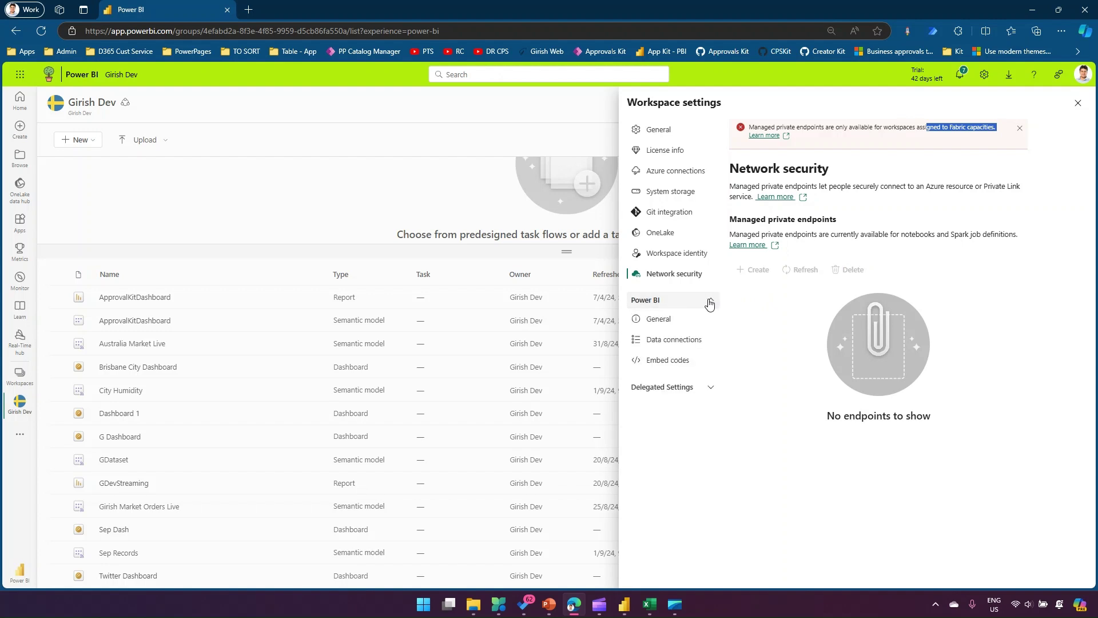
click(695, 318)
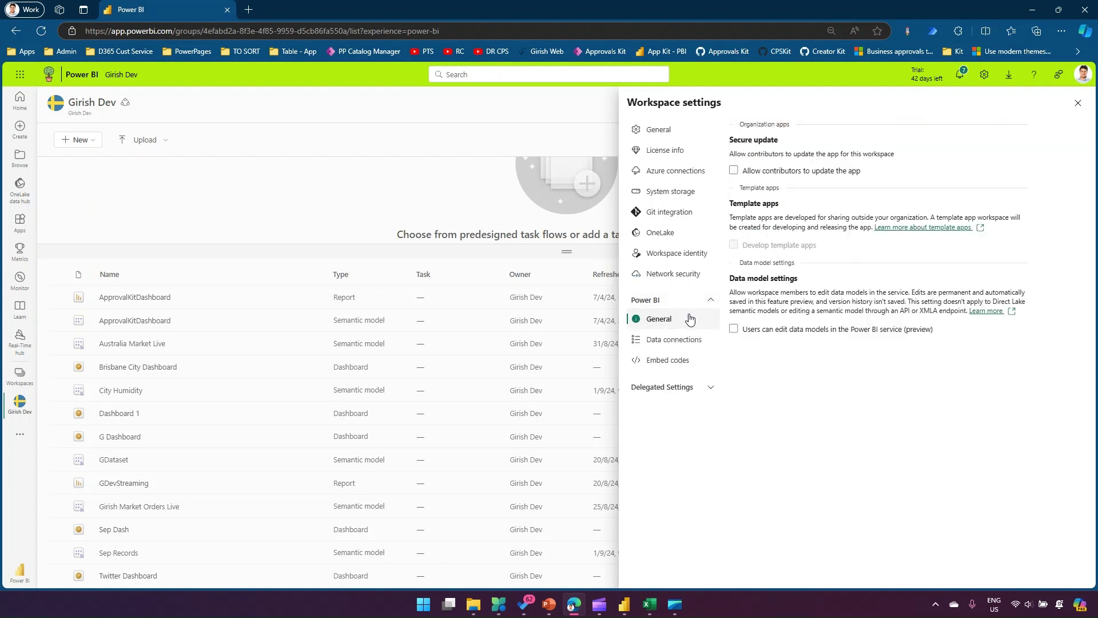
Try the option allowing contributors to update the app, clear it again, and read the template apps description.
click(733, 171)
click(734, 171)
drag(761, 221, 1023, 225)
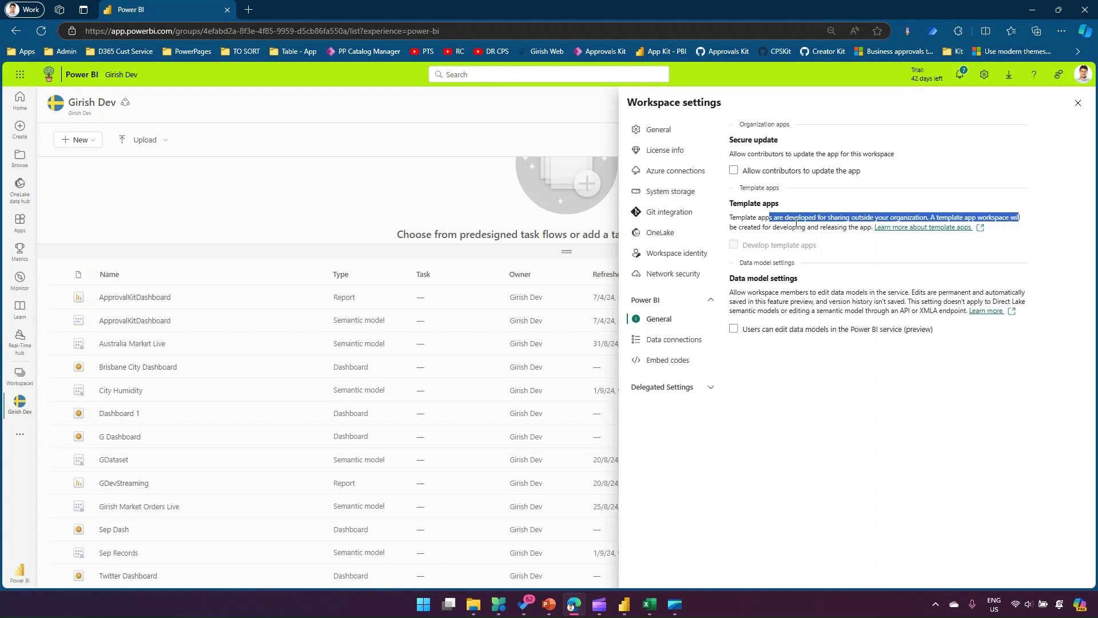
drag(788, 228, 862, 227)
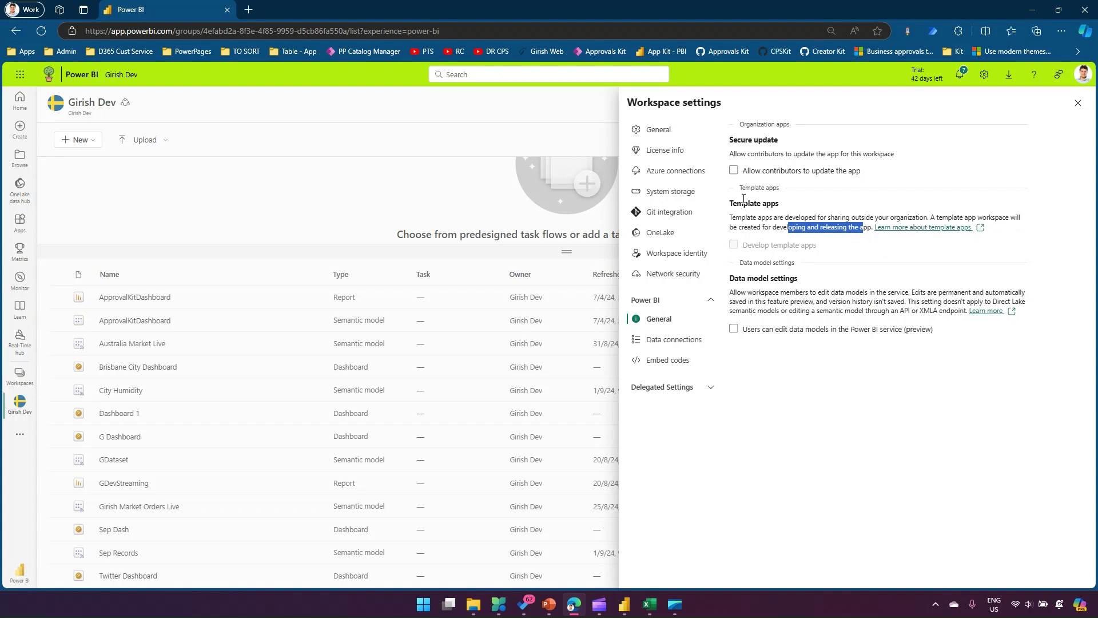
Look through the workspace's main general settings, from the image and name down to the delete section.
click(659, 131)
scroll(883, 381, down, 5)
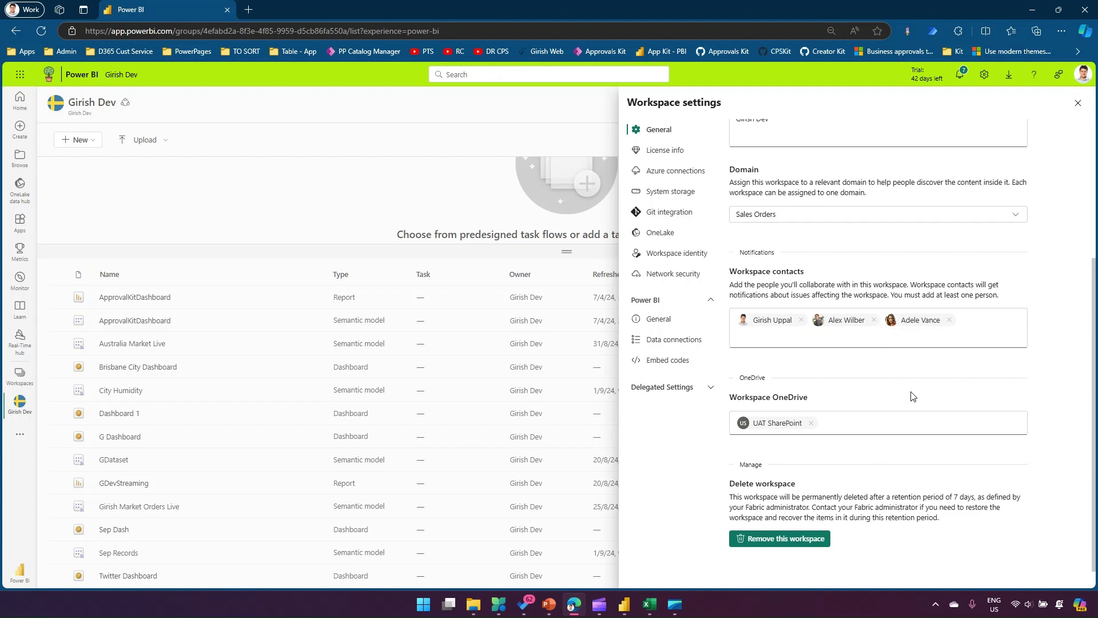
scroll(892, 327, up, 4)
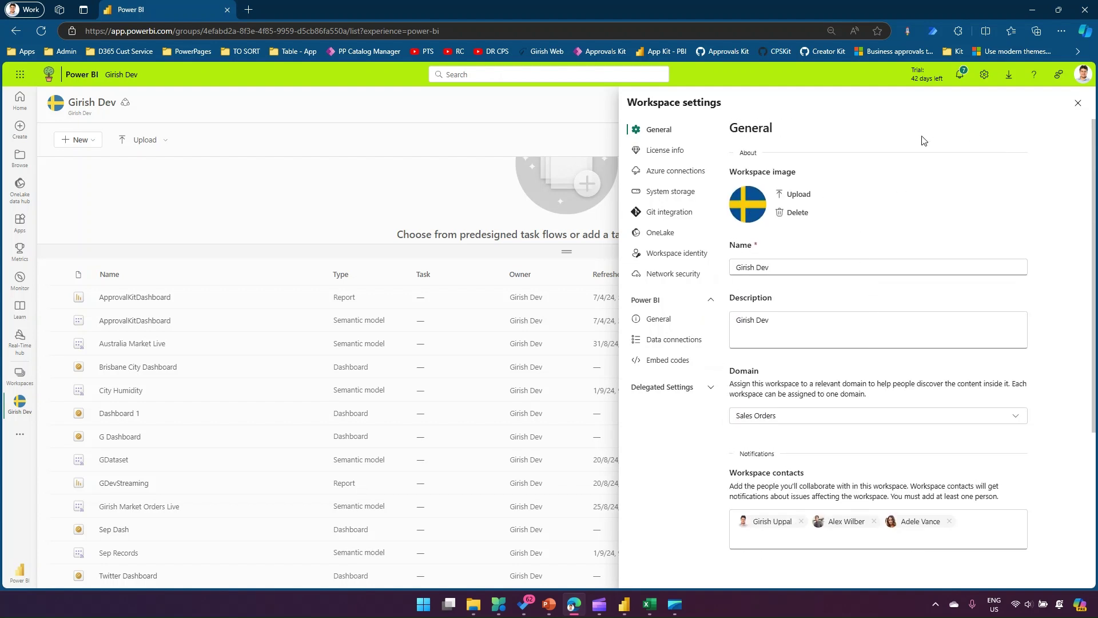
Open Power BI in a new browser tab, start creating a workspace, and try the Develop template apps option.
key(ctrl+t)
click(26, 51)
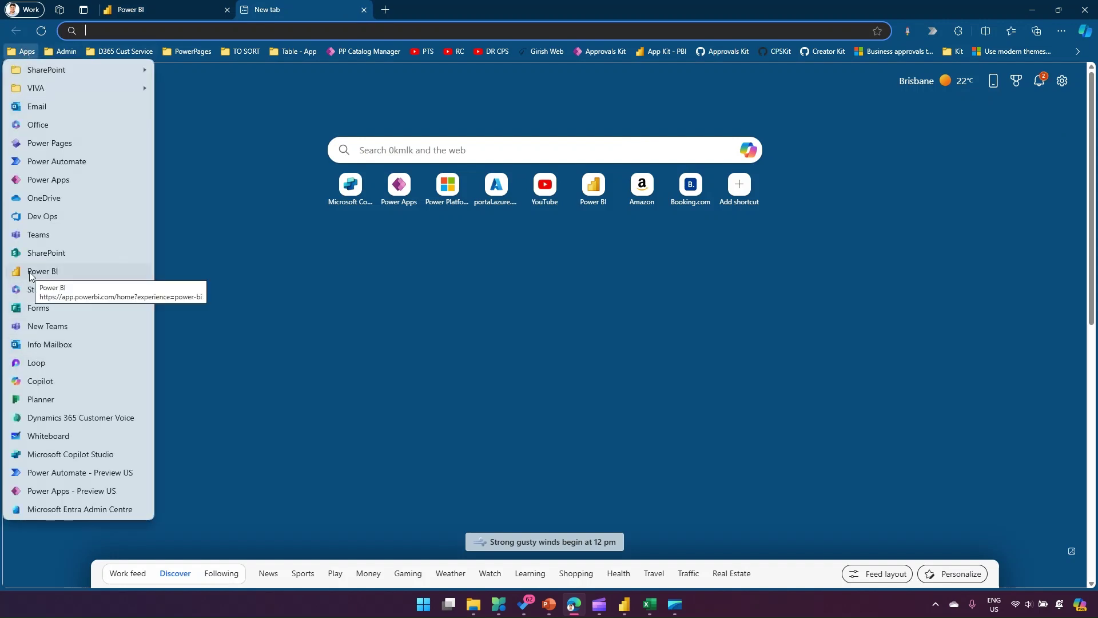
click(33, 273)
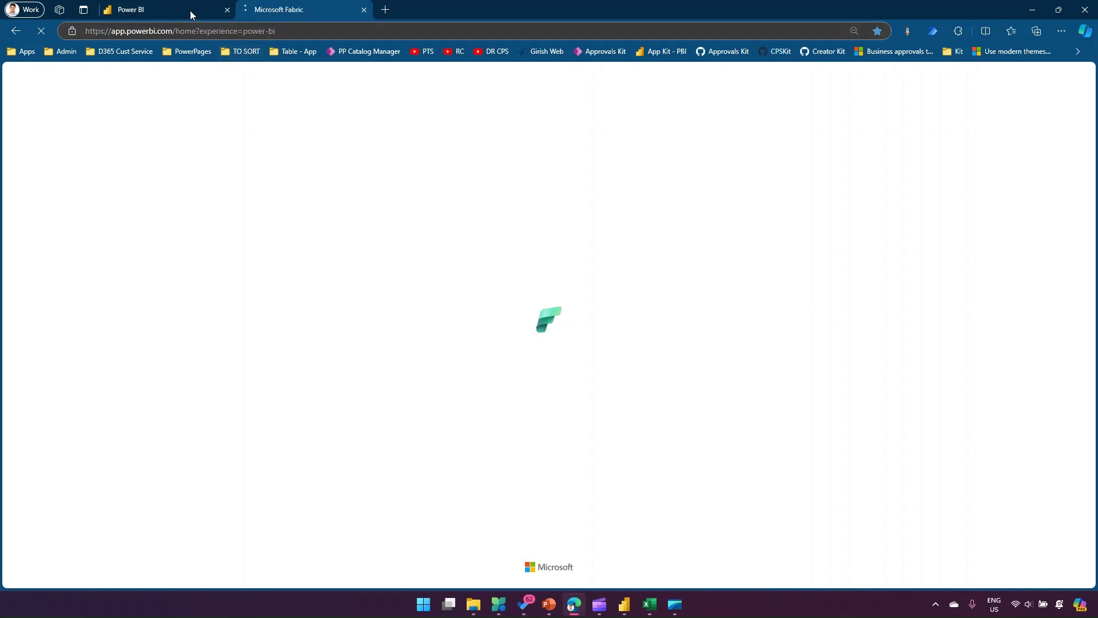
mouse_move(191, 4)
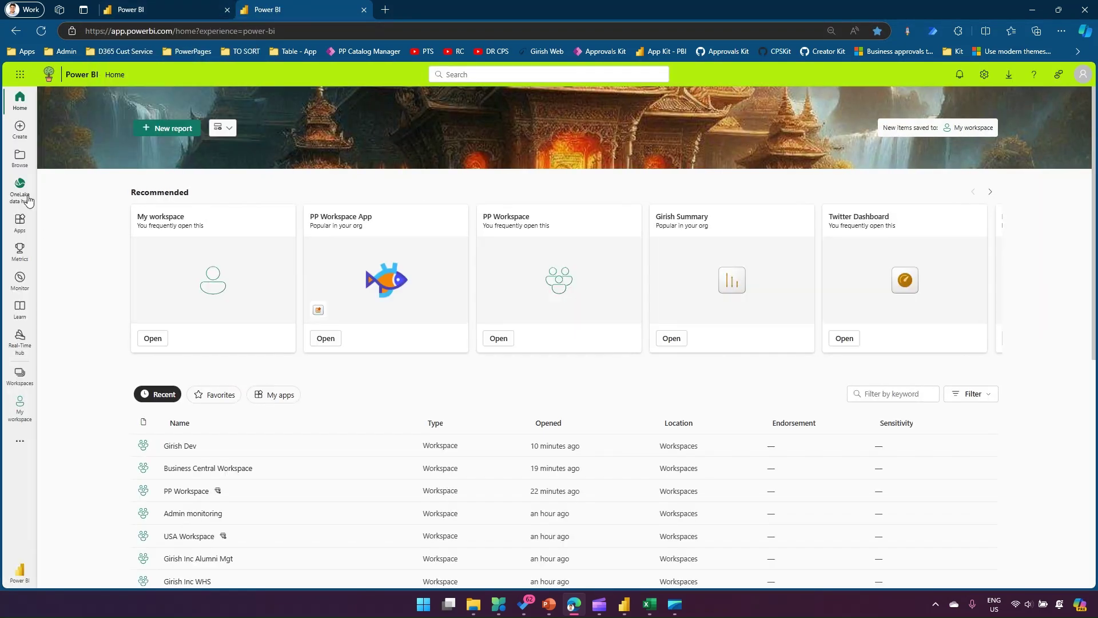
click(22, 379)
click(130, 572)
click(845, 338)
scroll(910, 466, down, 5)
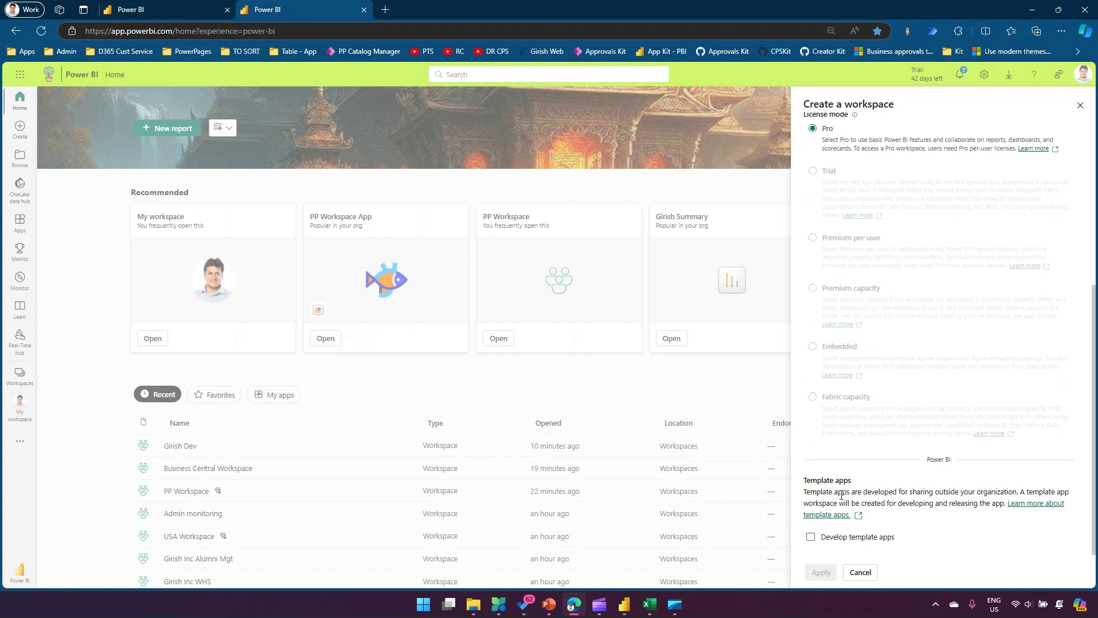
drag(852, 496, 1021, 493)
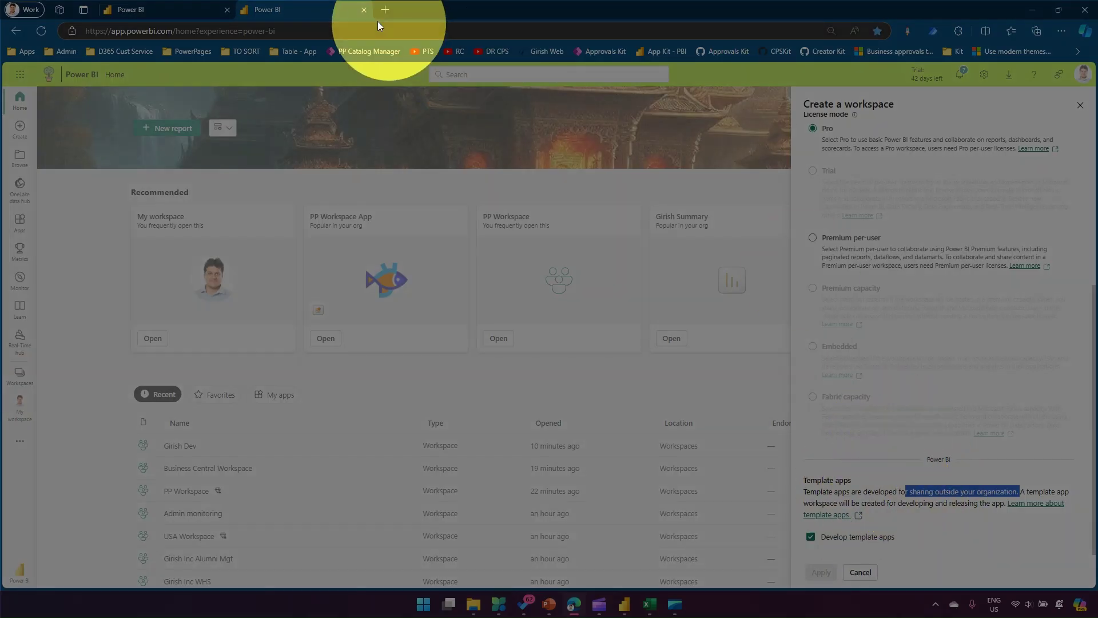
Return to the existing workspace's Power BI general settings and reread the template apps section.
click(138, 11)
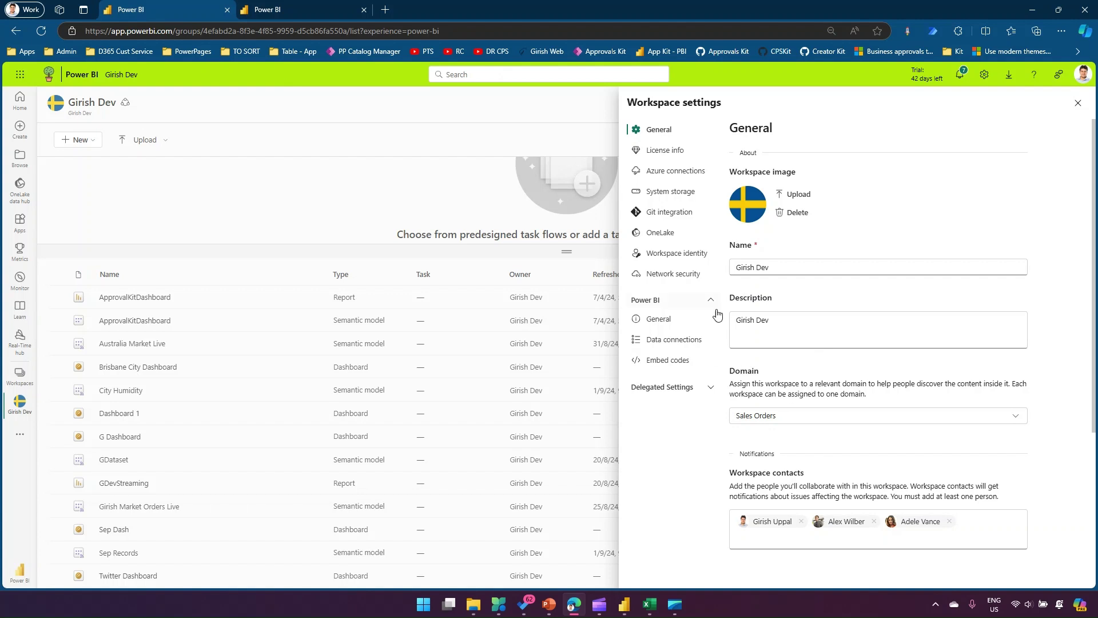
click(670, 321)
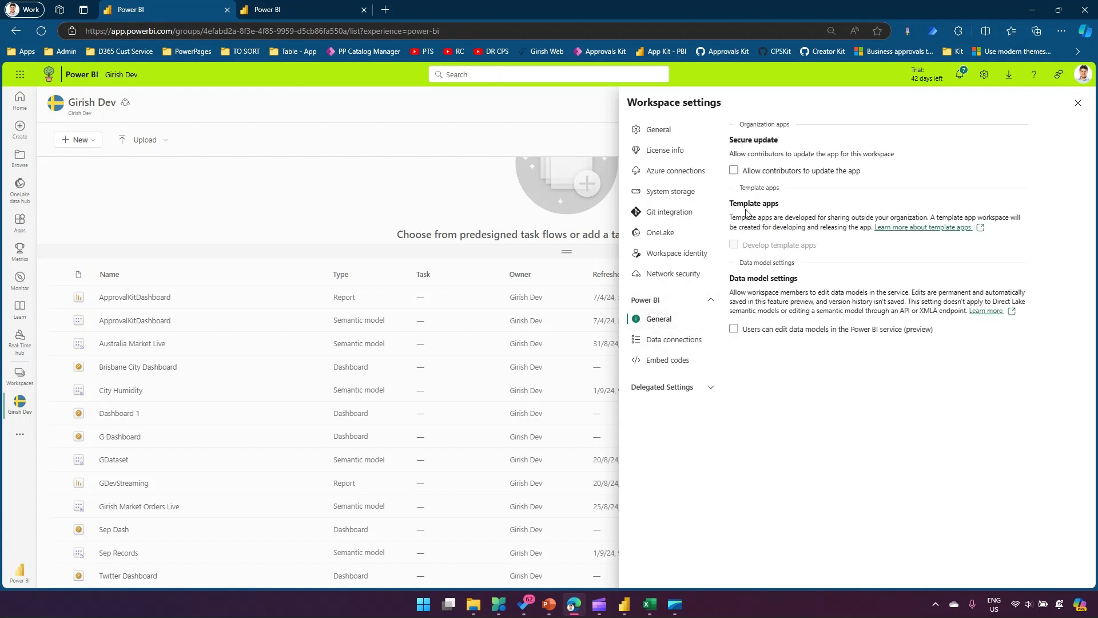
drag(750, 217, 965, 218)
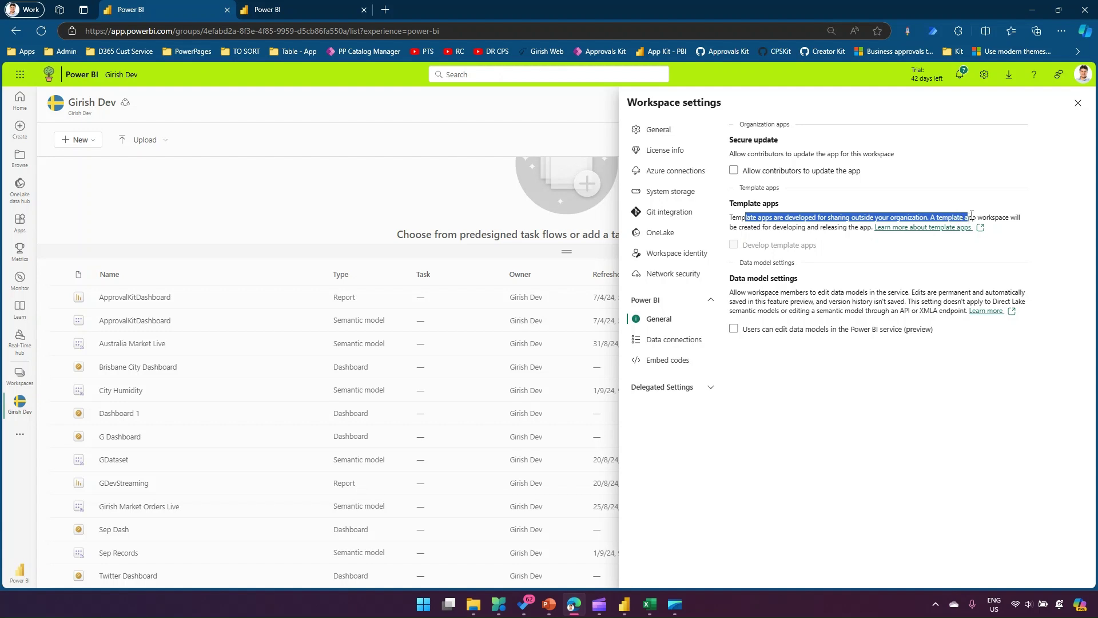
click(983, 216)
drag(826, 227, 875, 228)
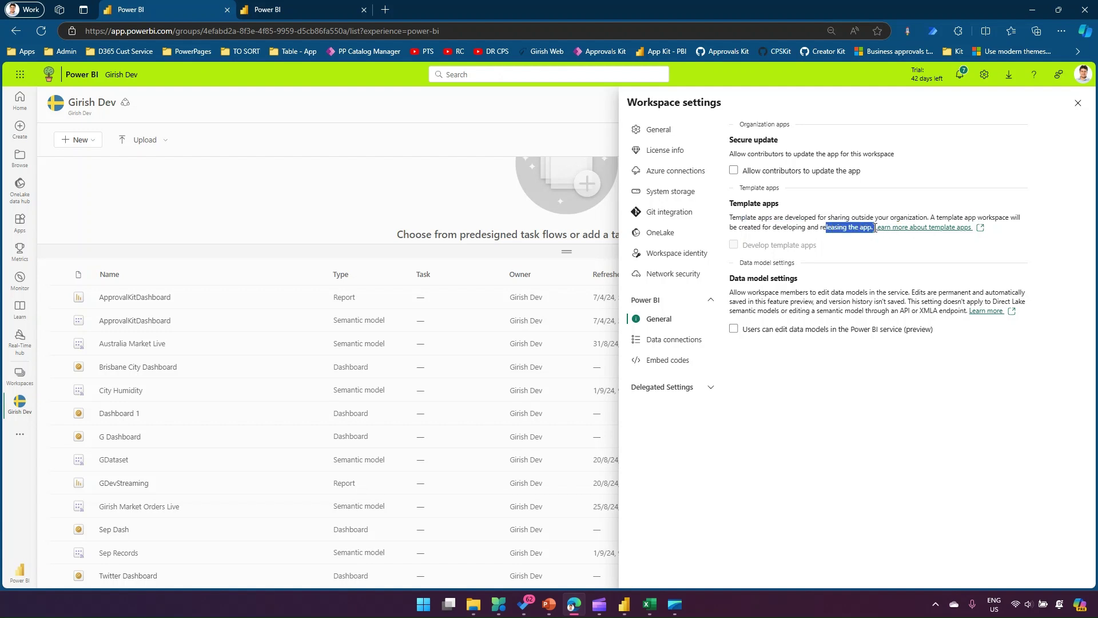
click(773, 252)
Read the data model settings description, and view the granular access control option for data connections.
drag(738, 291, 911, 291)
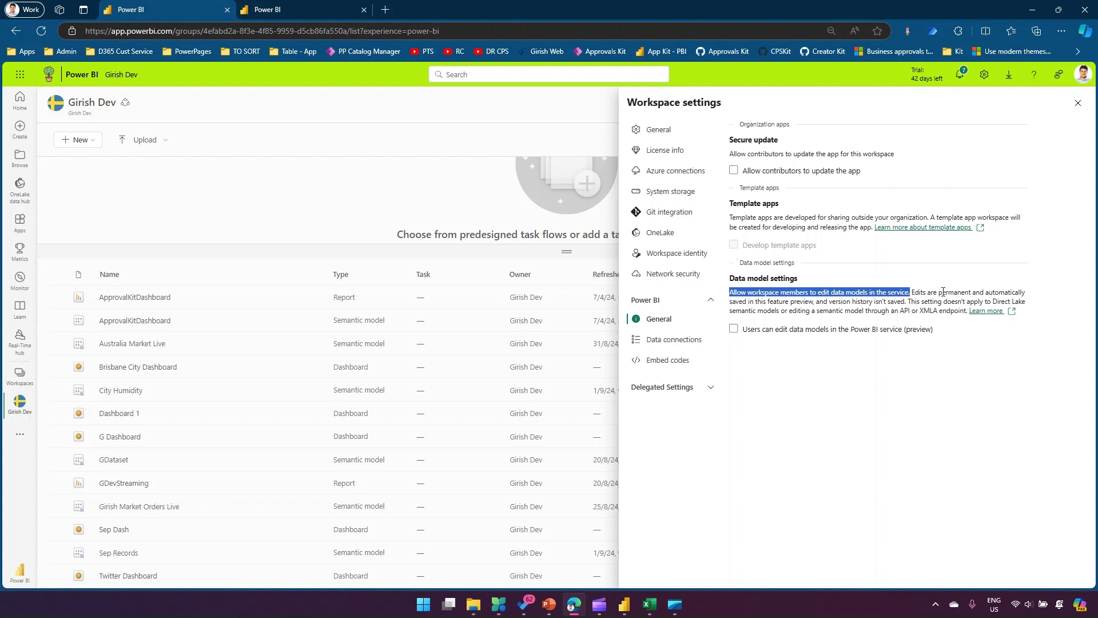
drag(914, 292, 938, 303)
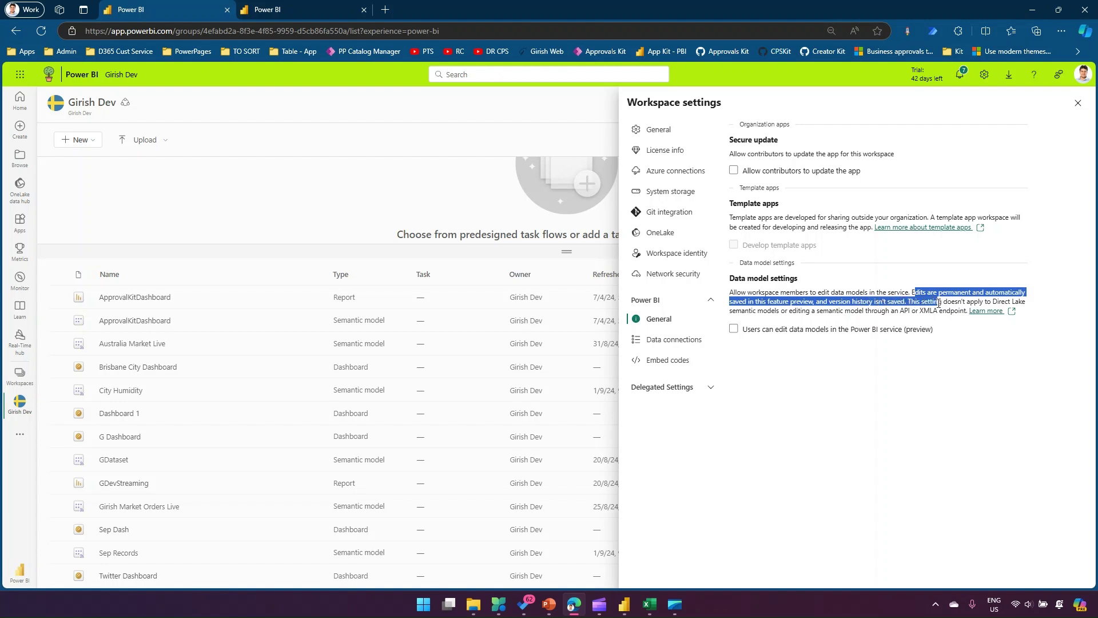
drag(945, 302, 945, 303)
click(679, 344)
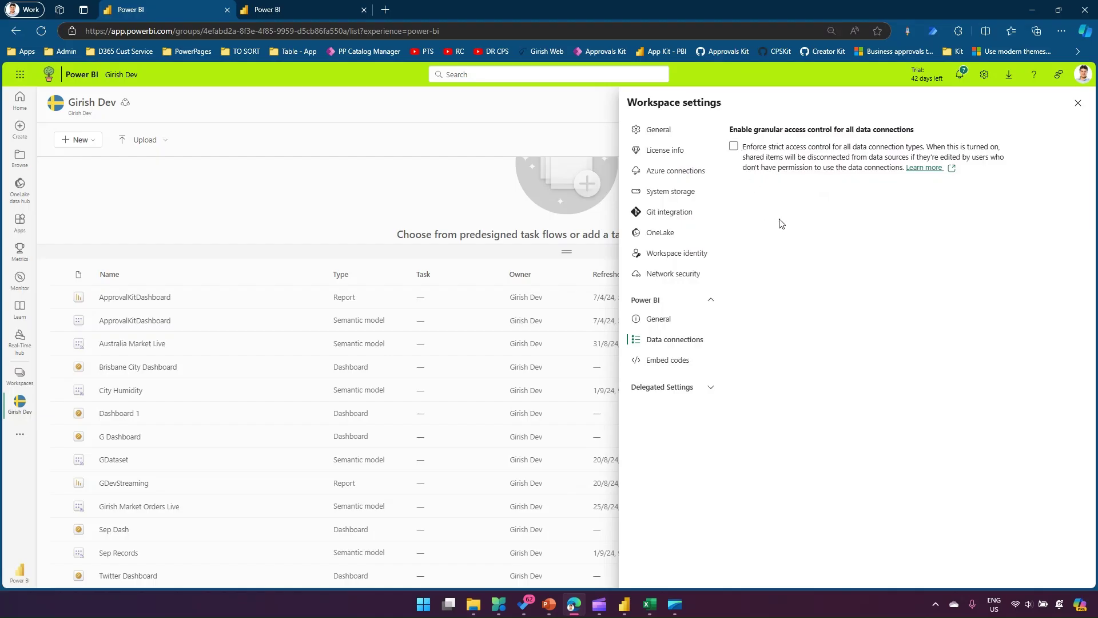
Check the workspace's embed codes, discard the unsaved new workspace, and view the organization's embed codes in the admin portal.
click(668, 361)
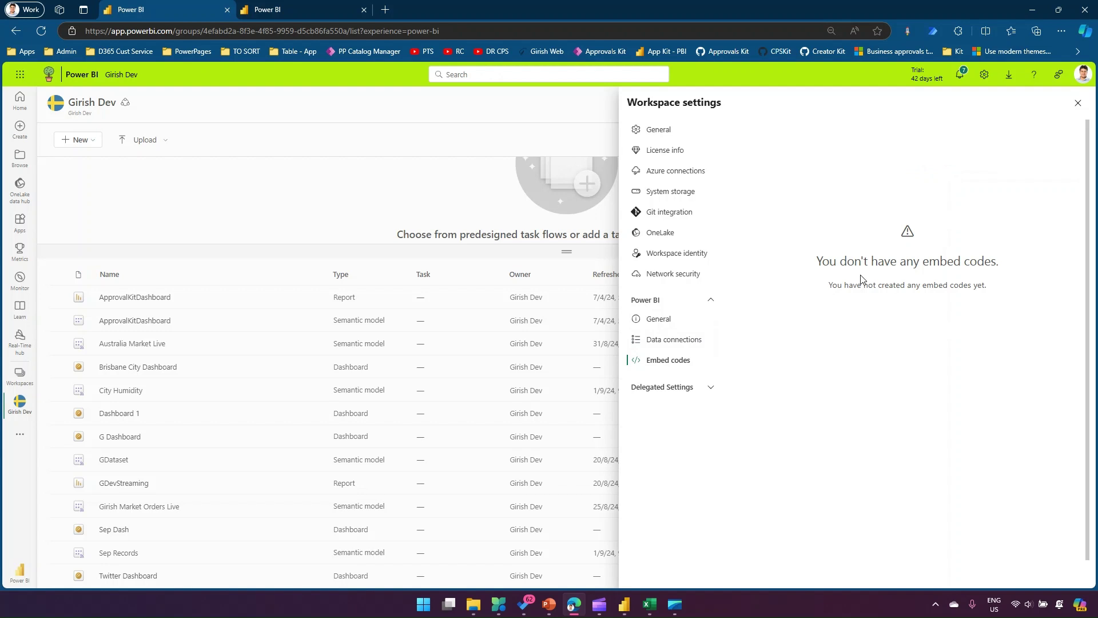
click(301, 8)
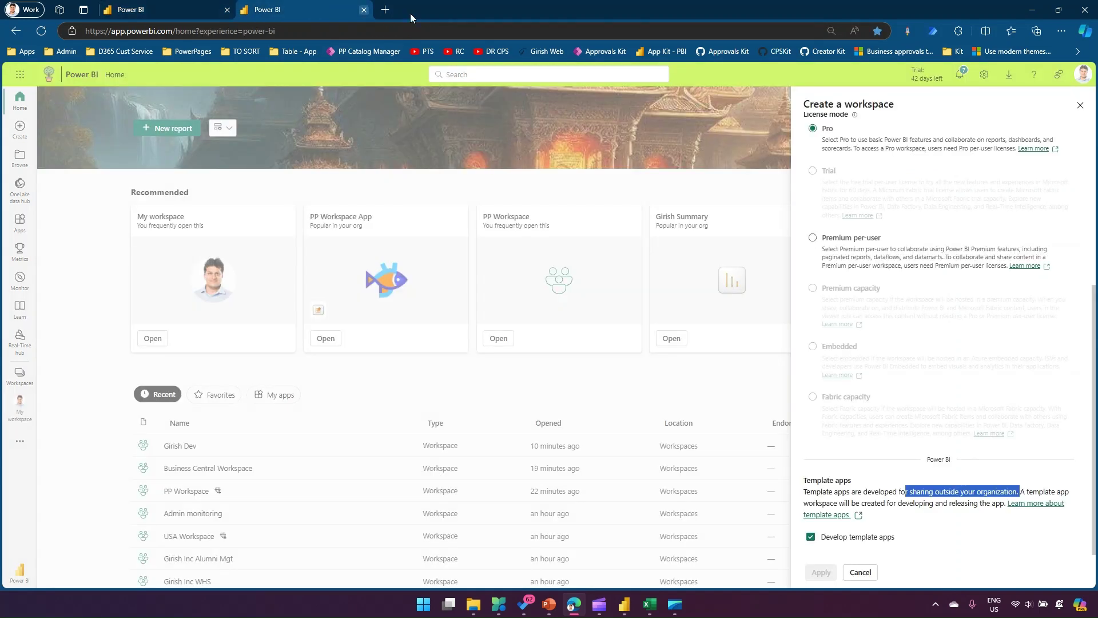
click(1080, 107)
click(984, 75)
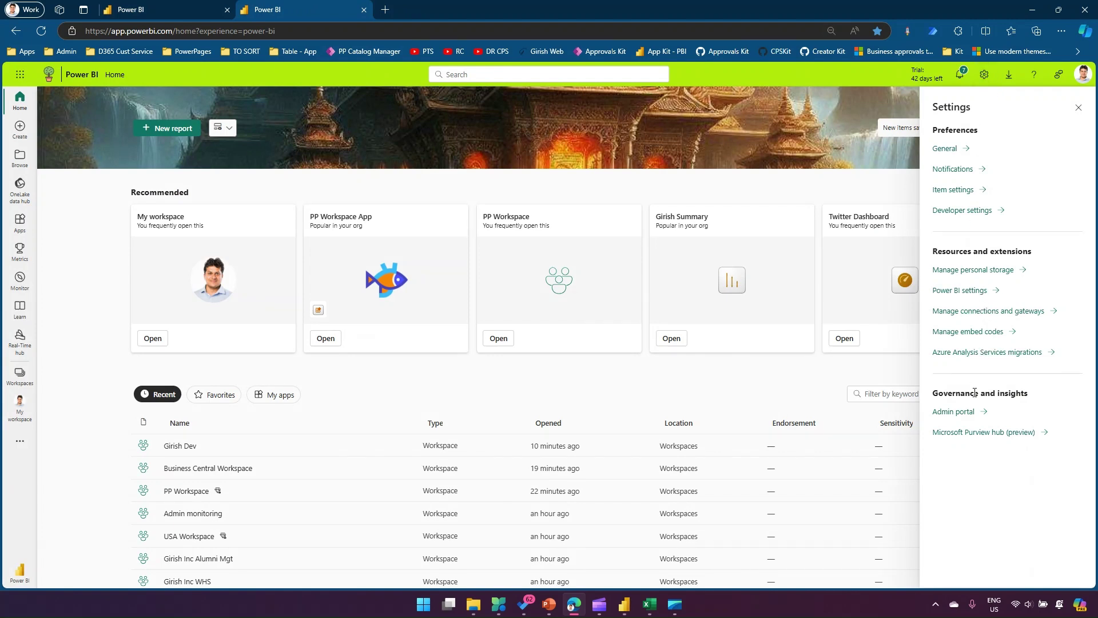
click(958, 412)
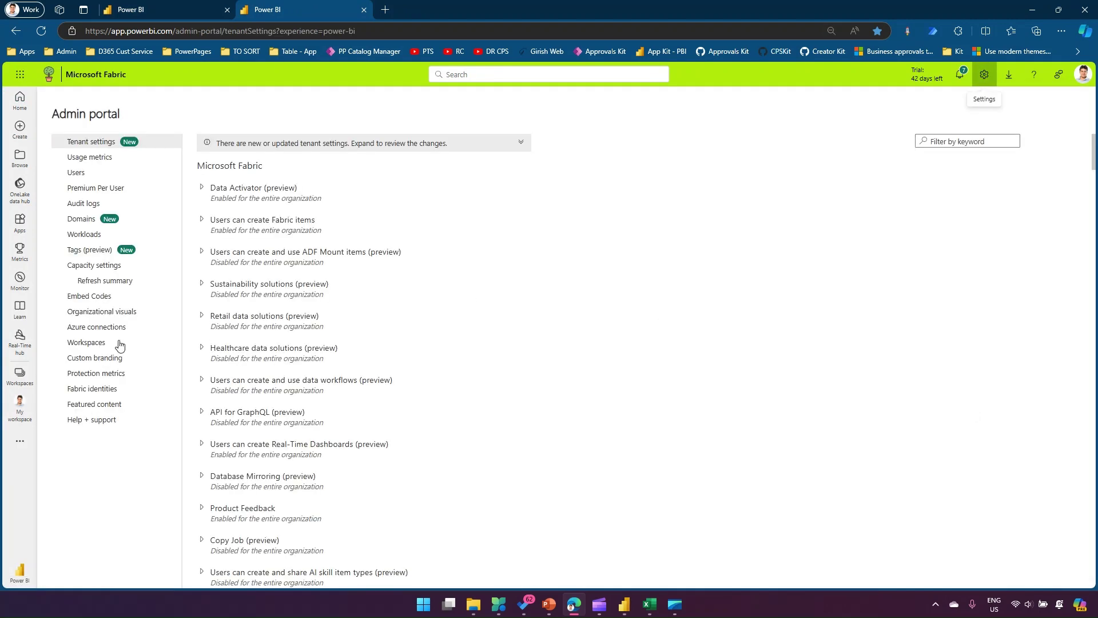
click(103, 296)
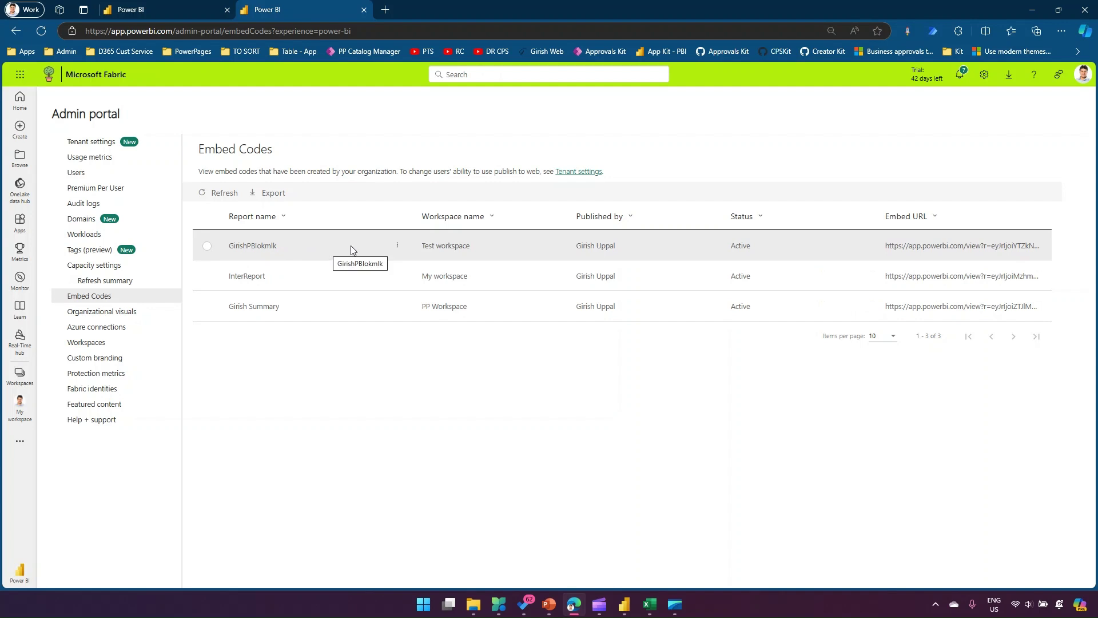
Get the embed code of the report in Test workspace and copy the HTML for pasting into a website.
click(398, 245)
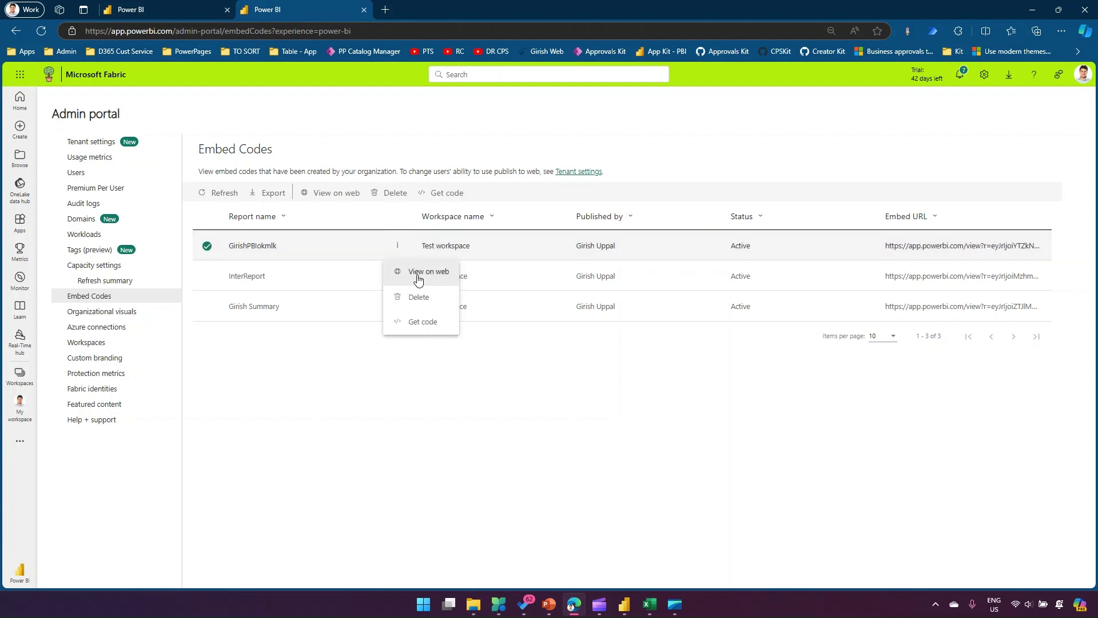
click(427, 322)
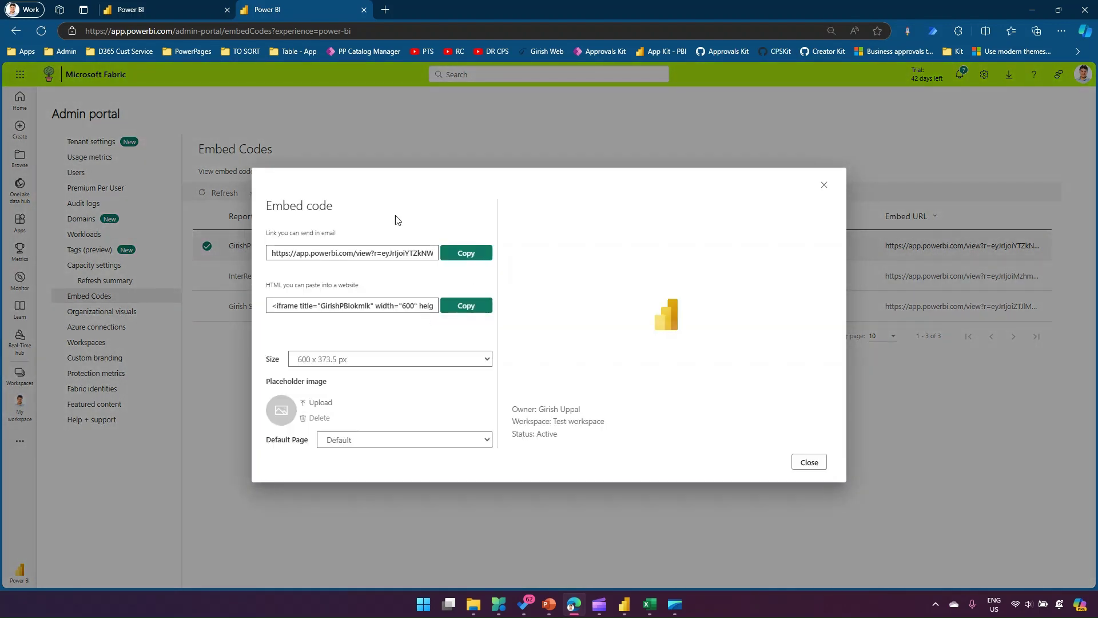
click(290, 252)
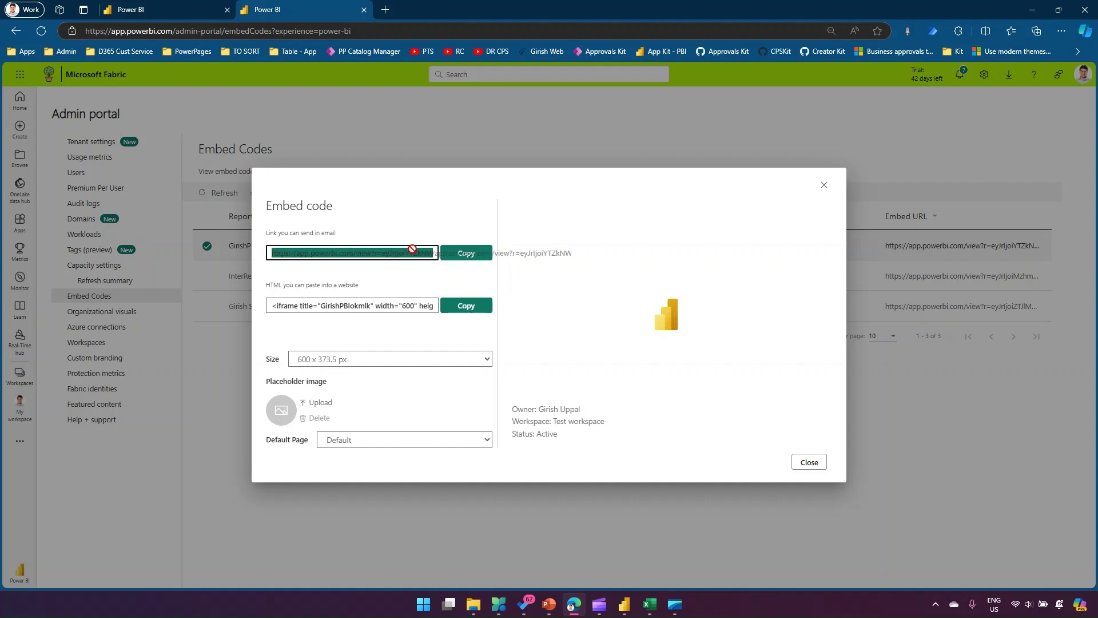
click(346, 306)
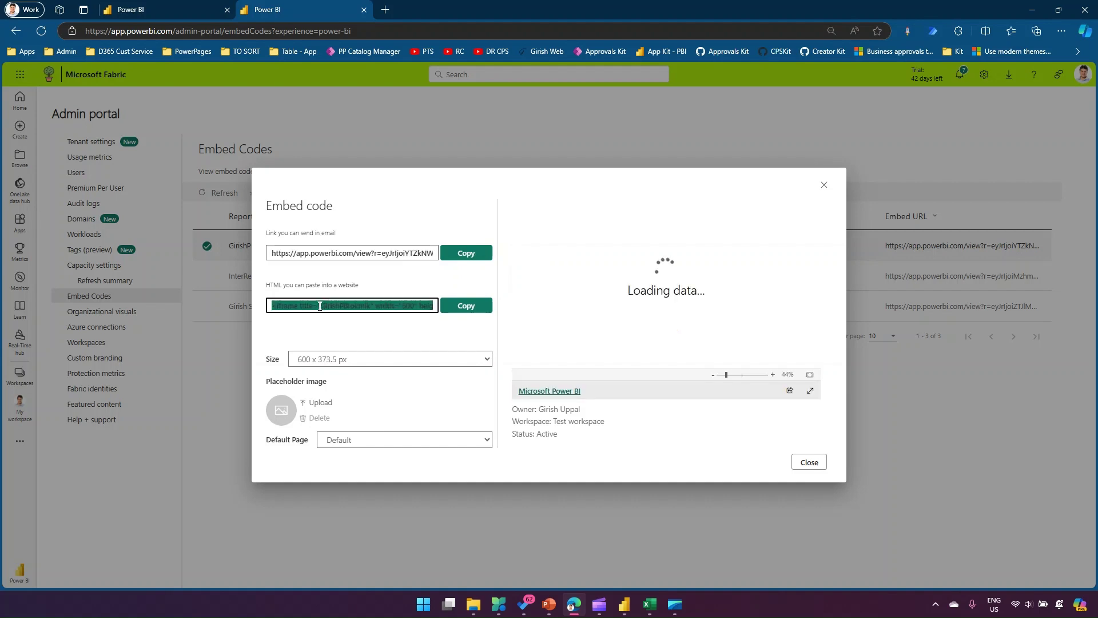
click(465, 308)
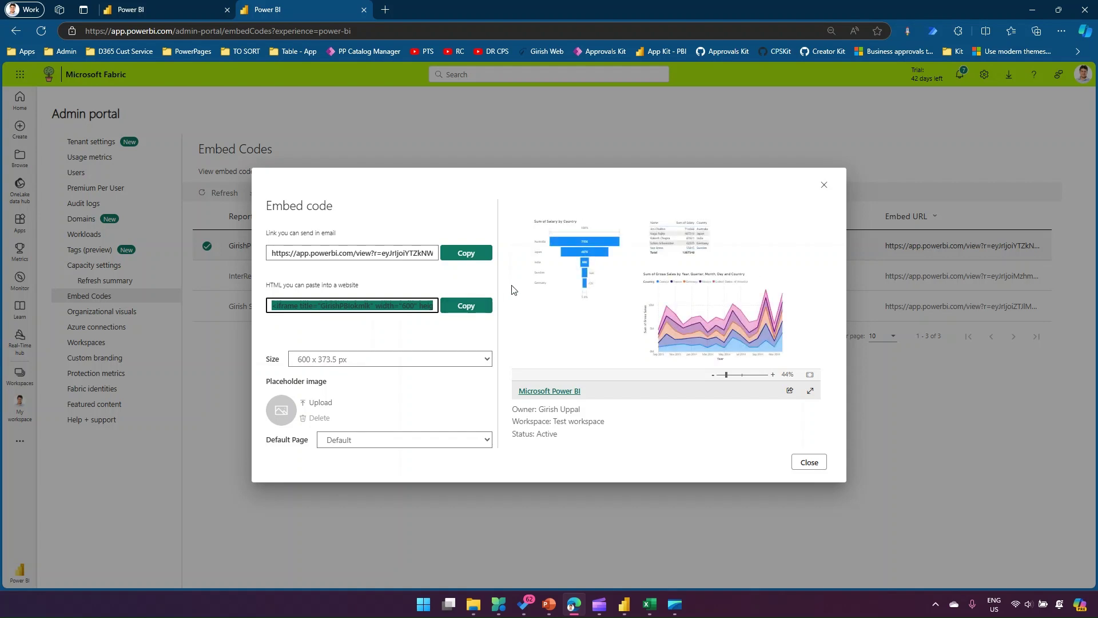
Compare the report's embed code details with the workspace's own embed codes page, and close the details.
click(177, 10)
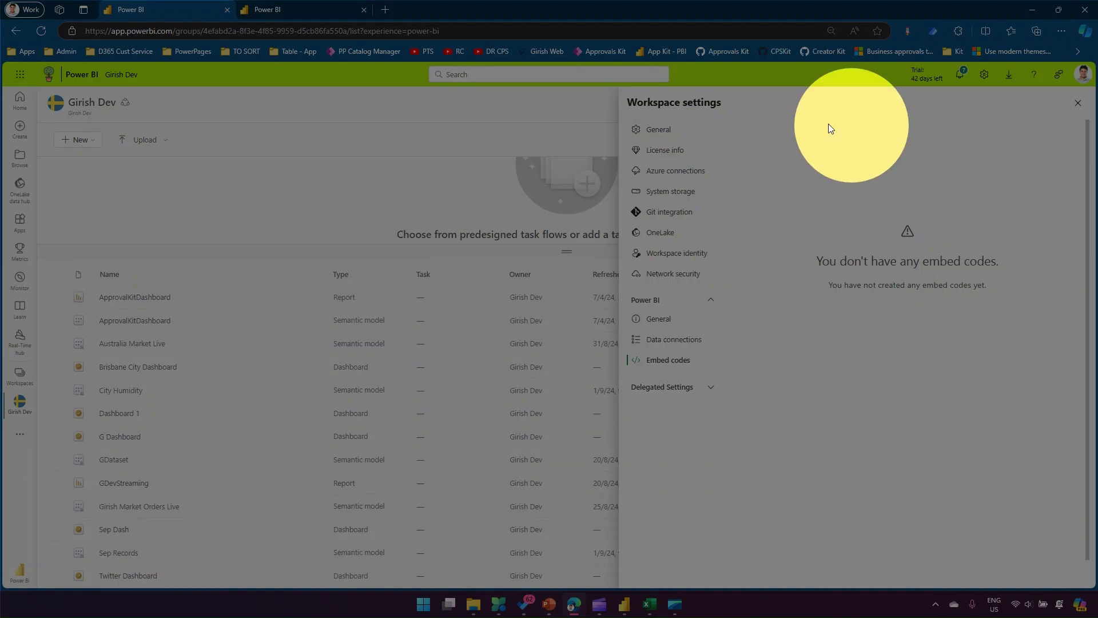
click(289, 11)
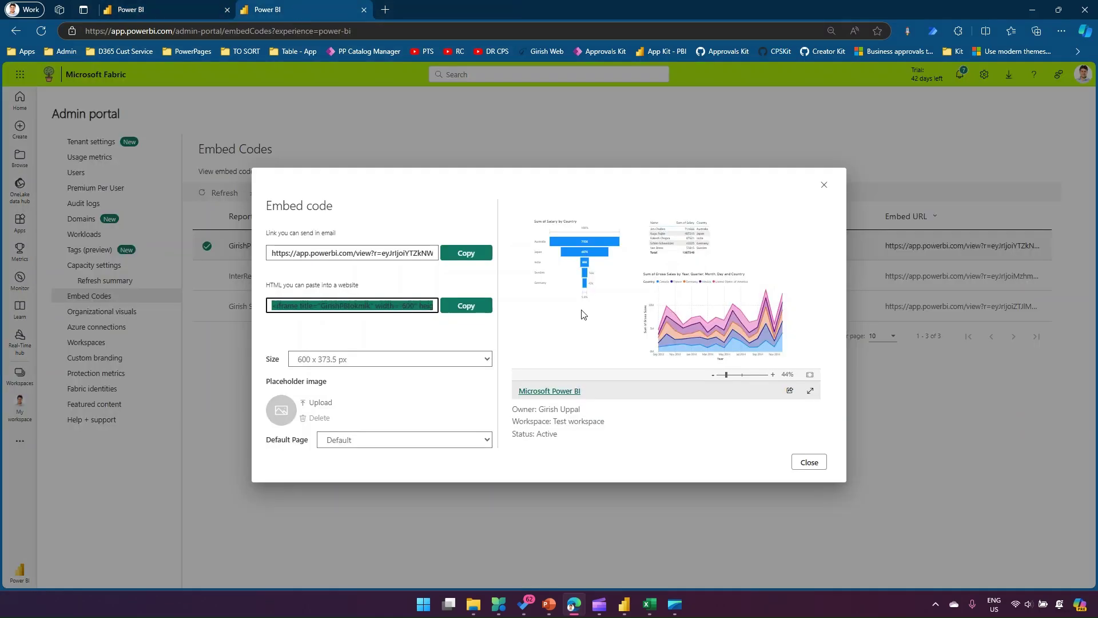
click(823, 186)
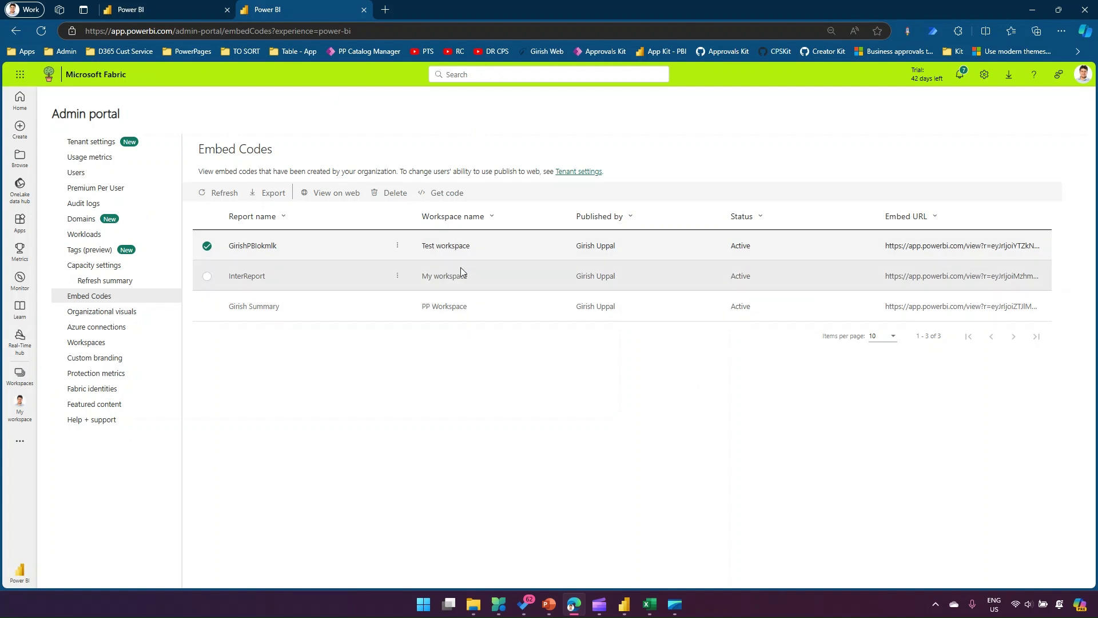
View the embed codes in Test workspace's settings, inspect the embed code details of the GirishPBIokmlk report, and close them.
click(160, 7)
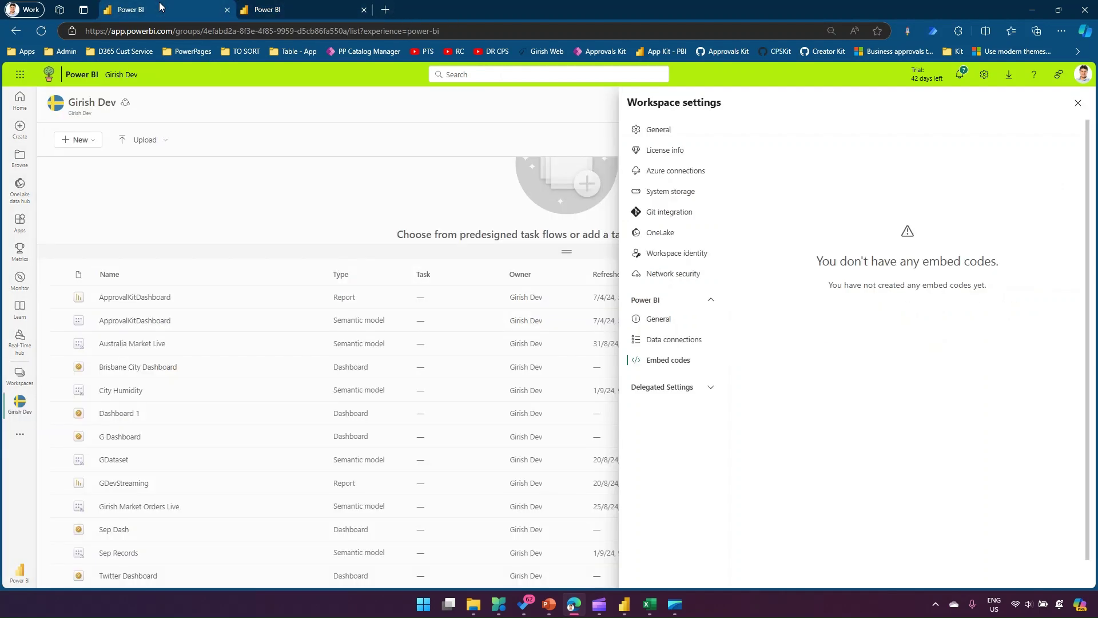
click(18, 389)
click(22, 377)
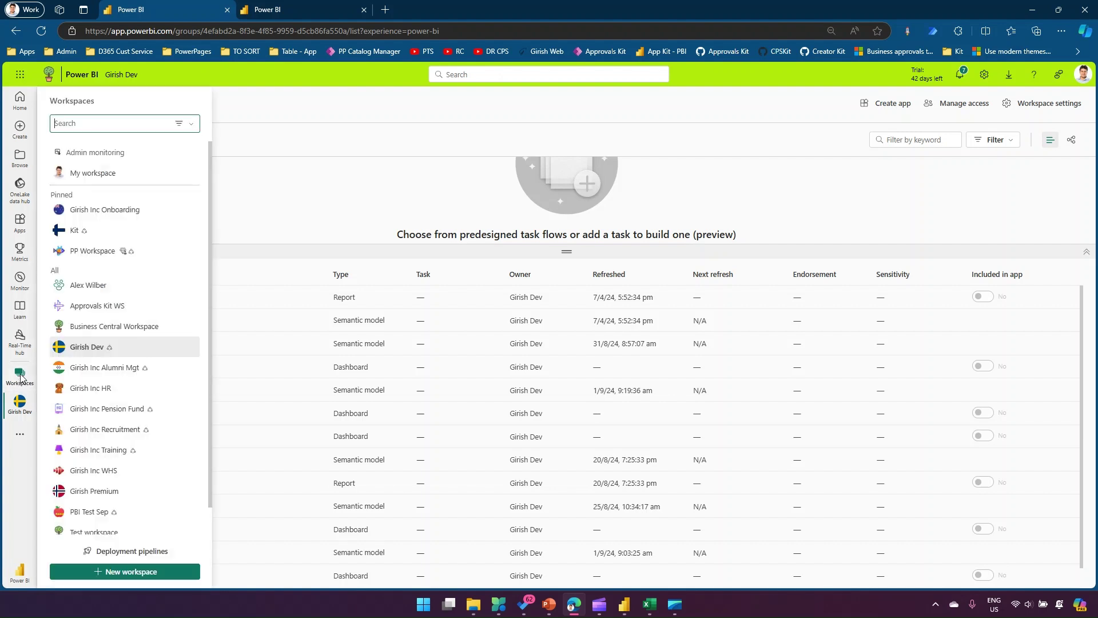
click(108, 532)
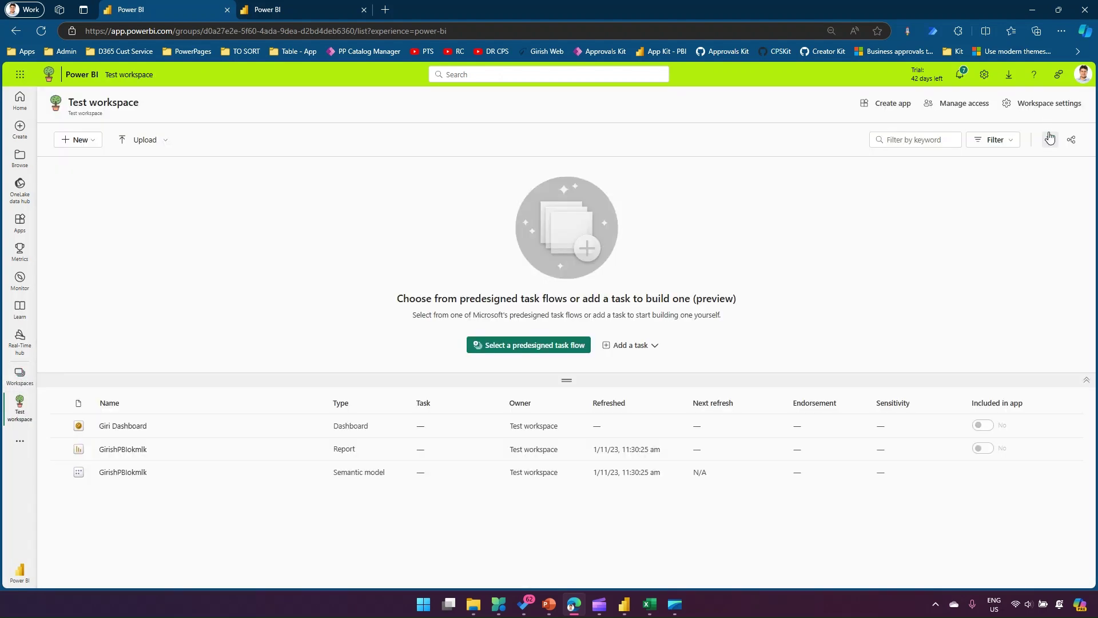
click(1048, 103)
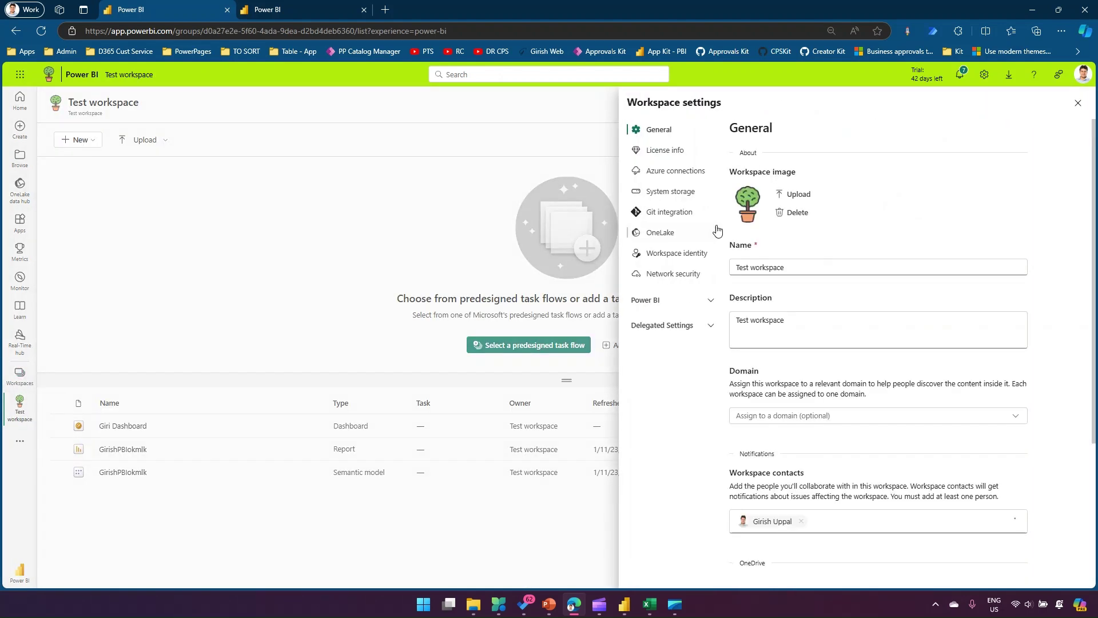
click(675, 300)
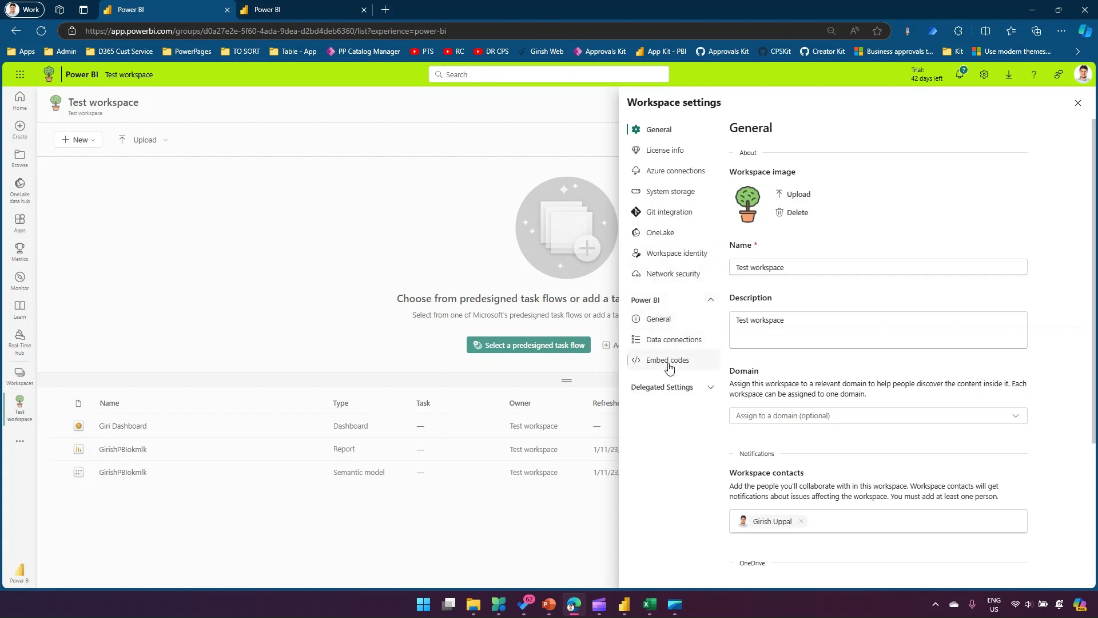
click(690, 362)
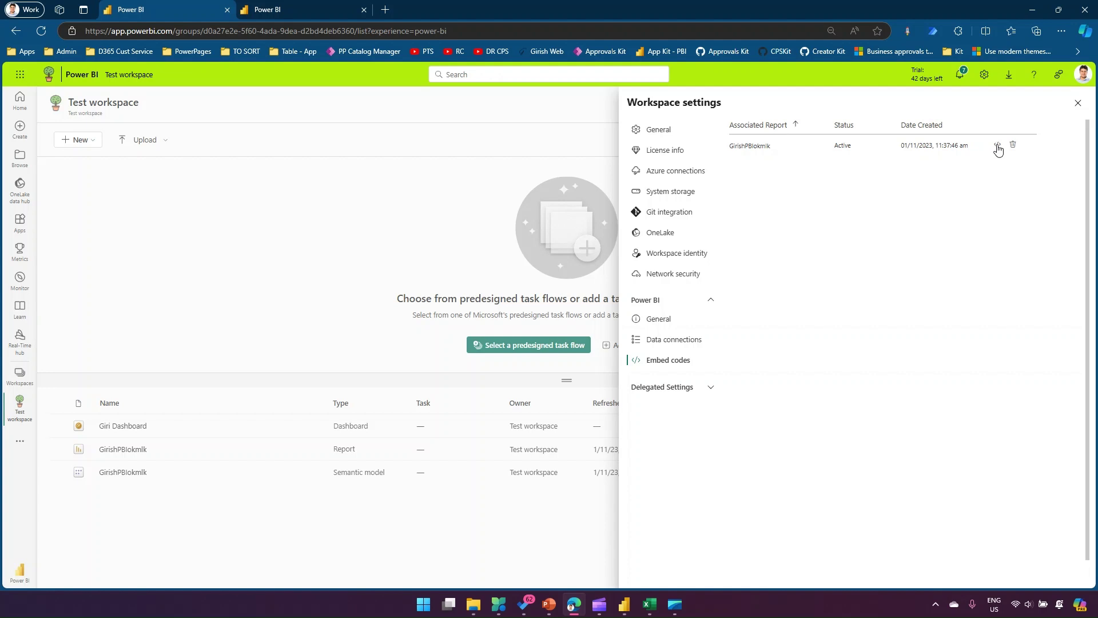
click(997, 145)
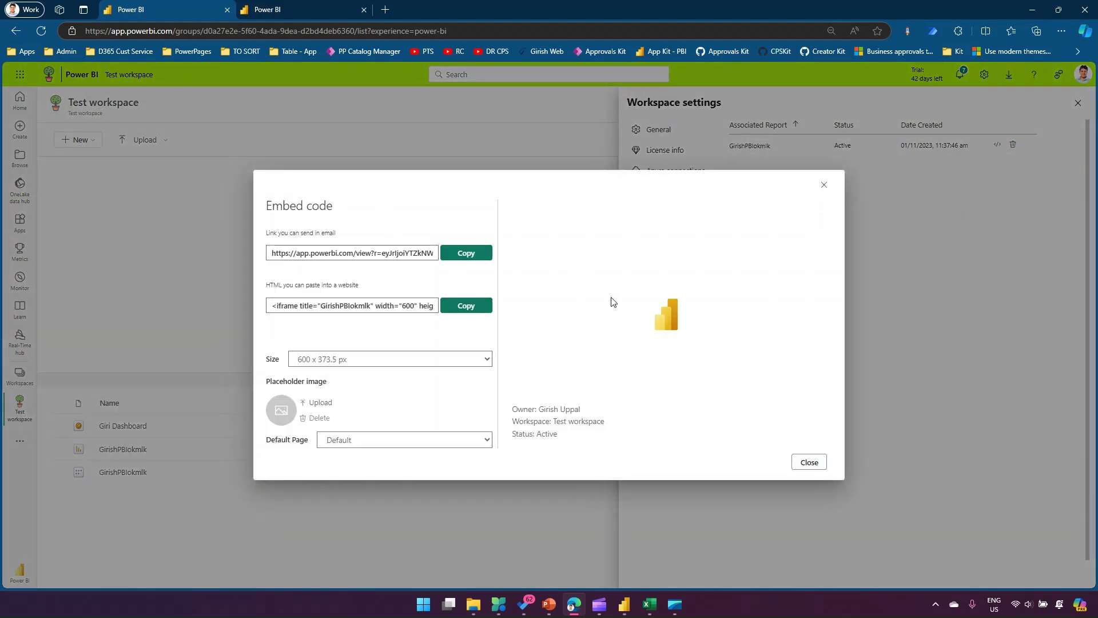
click(809, 462)
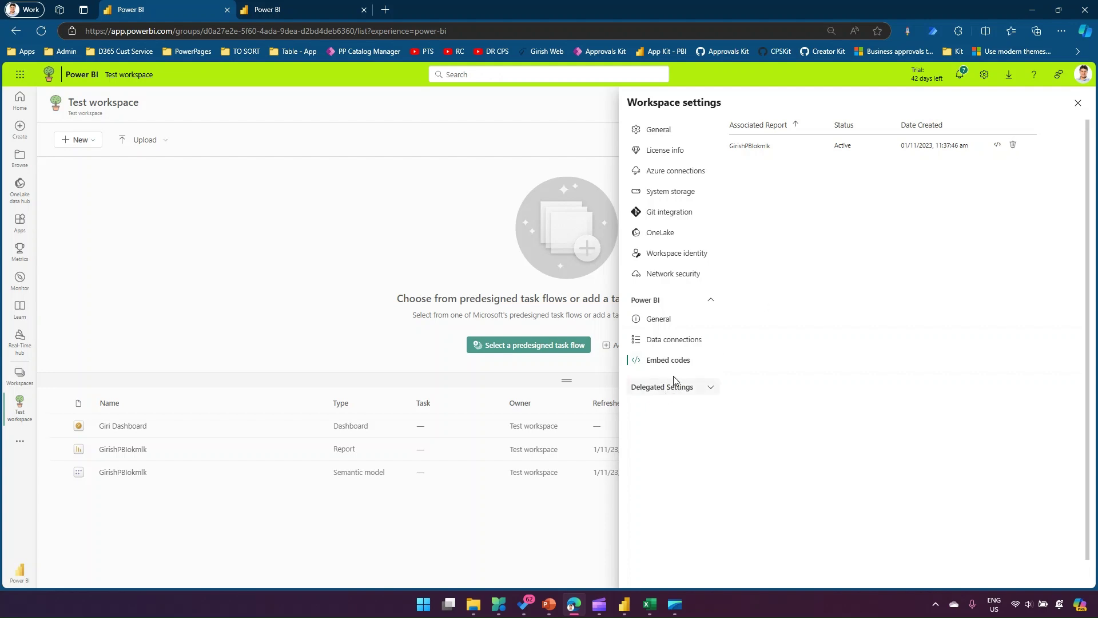
Try enabling authentication with OneLake user-delegated SAS tokens for the entire workspace users, revert it to default, and leave the workspace settings.
click(710, 390)
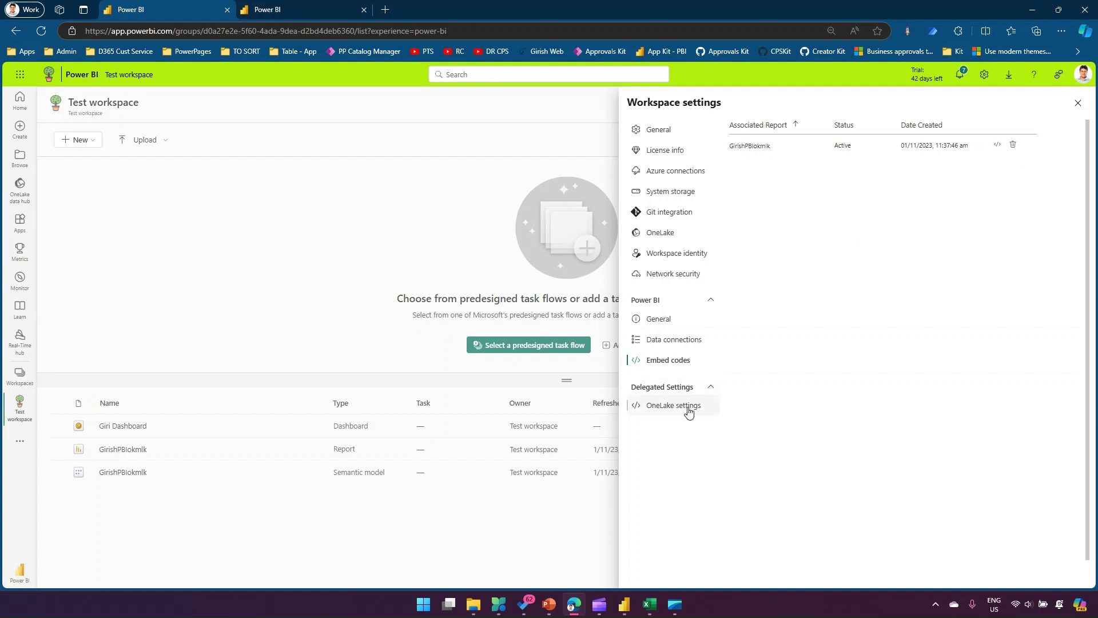
click(688, 408)
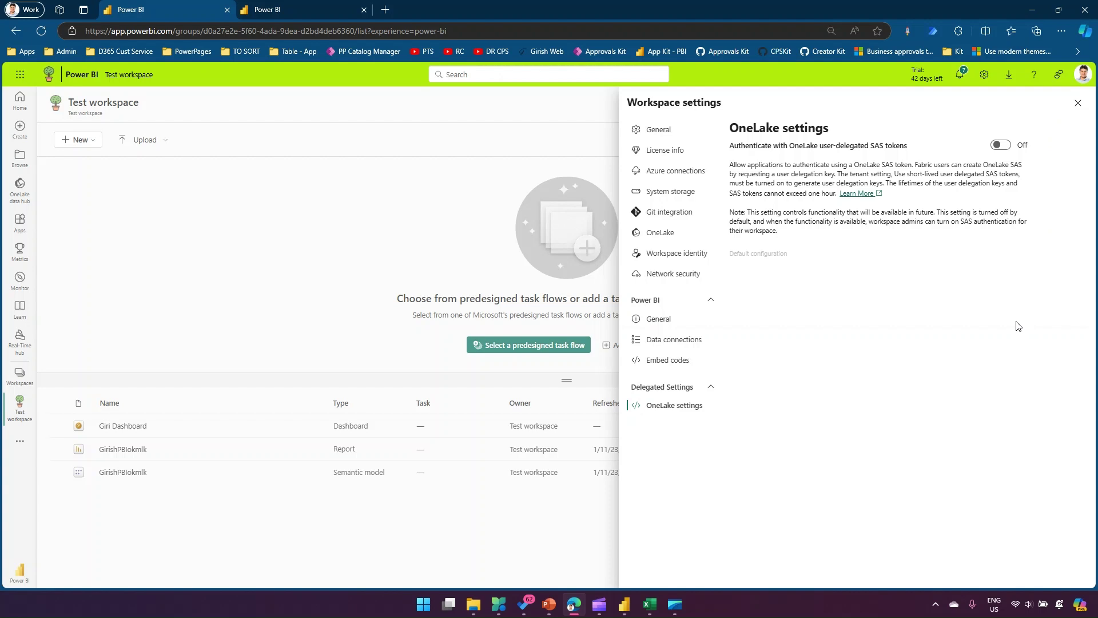
click(1007, 146)
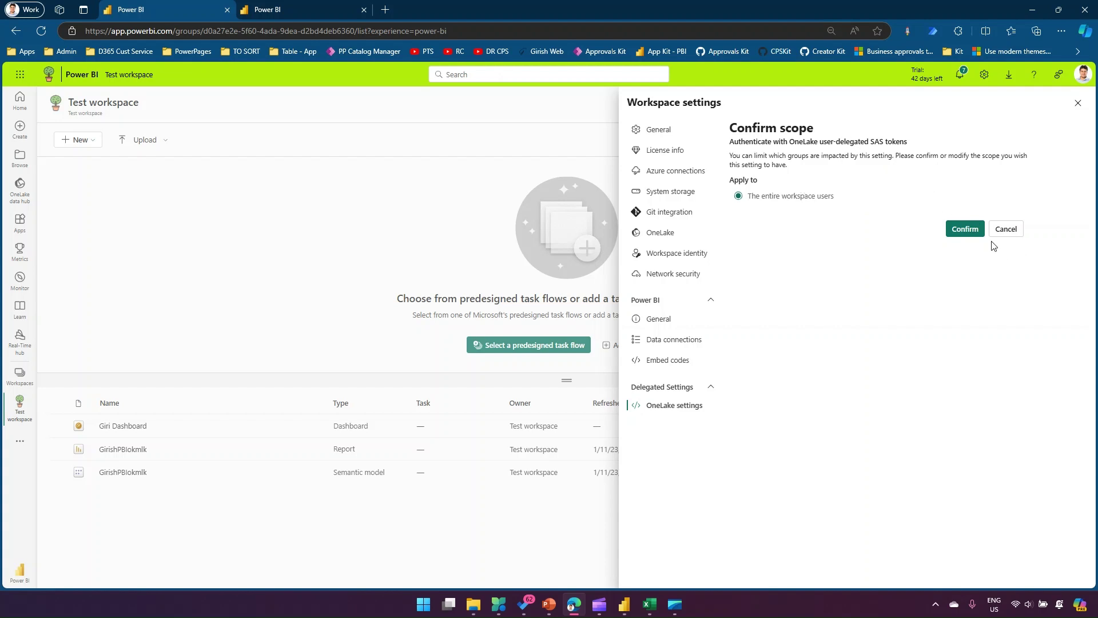
click(967, 229)
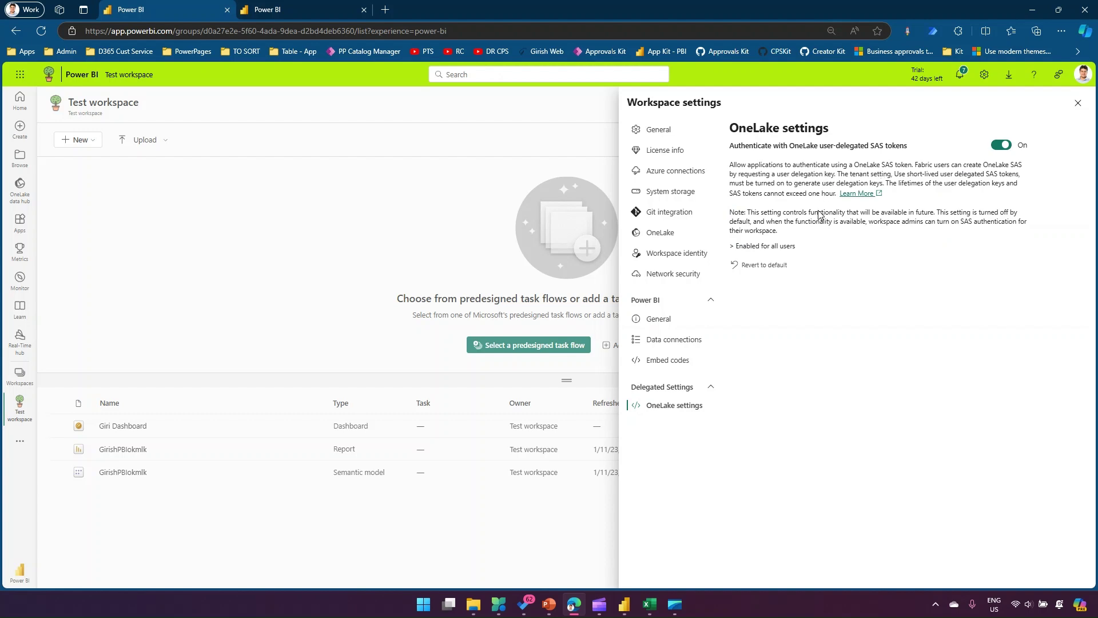
click(770, 266)
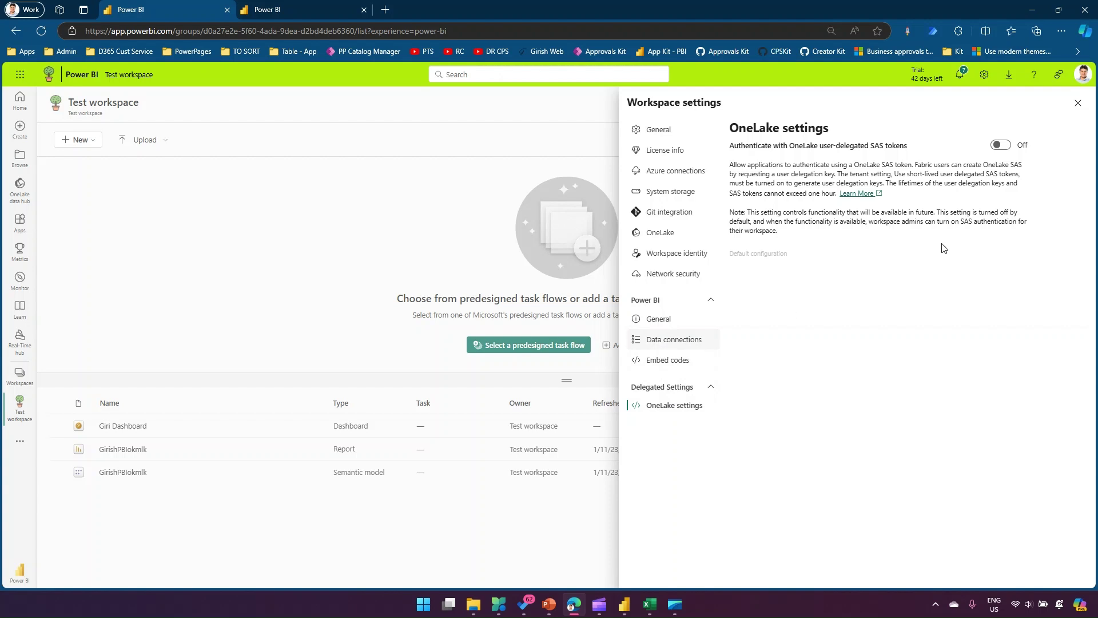
click(1079, 103)
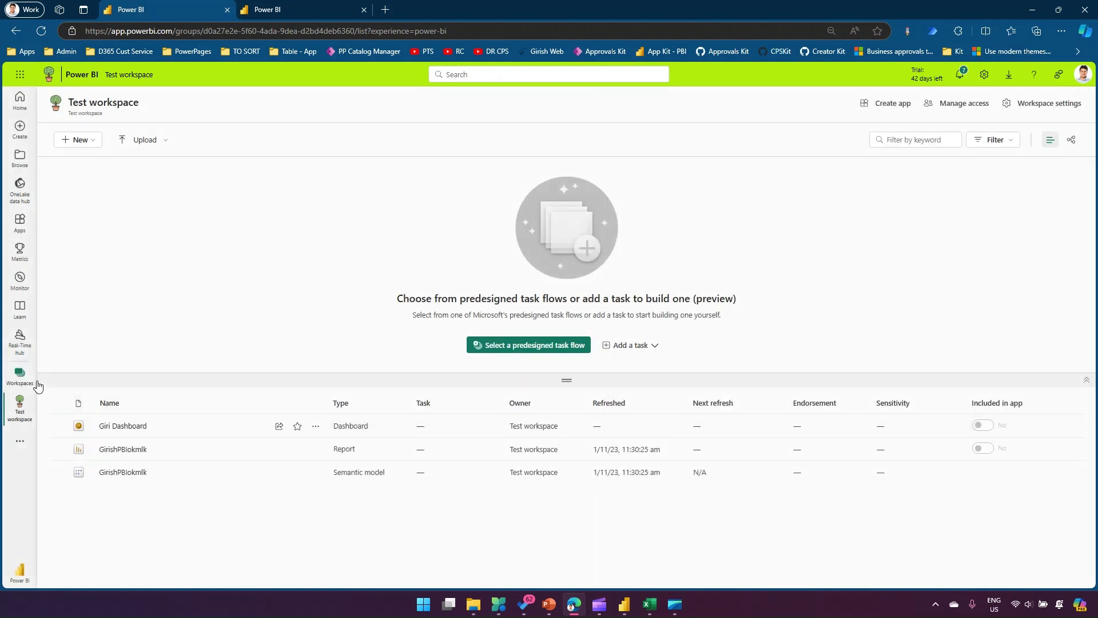
Grant a first colleague the Contributor role in the Approvals Kit WS workspace, and return to its access list.
click(19, 374)
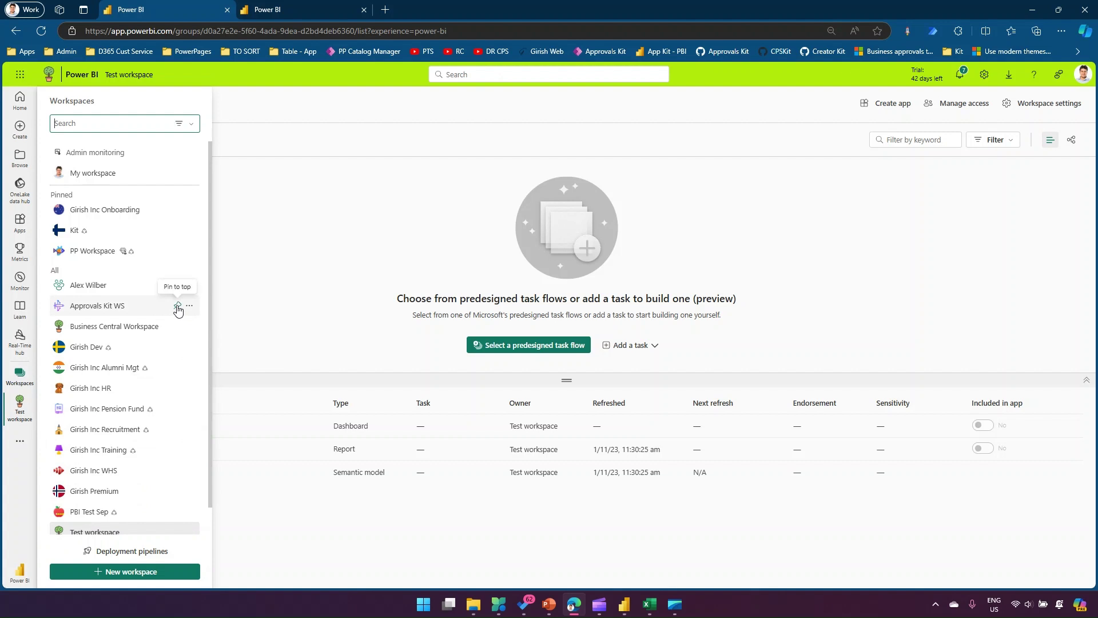
click(189, 306)
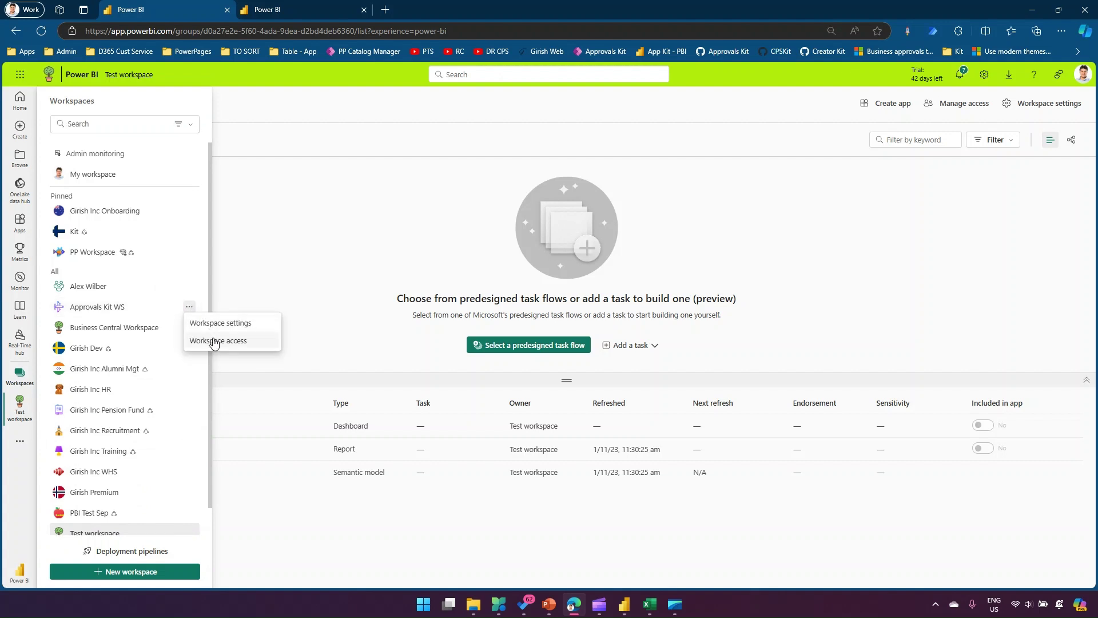
click(214, 341)
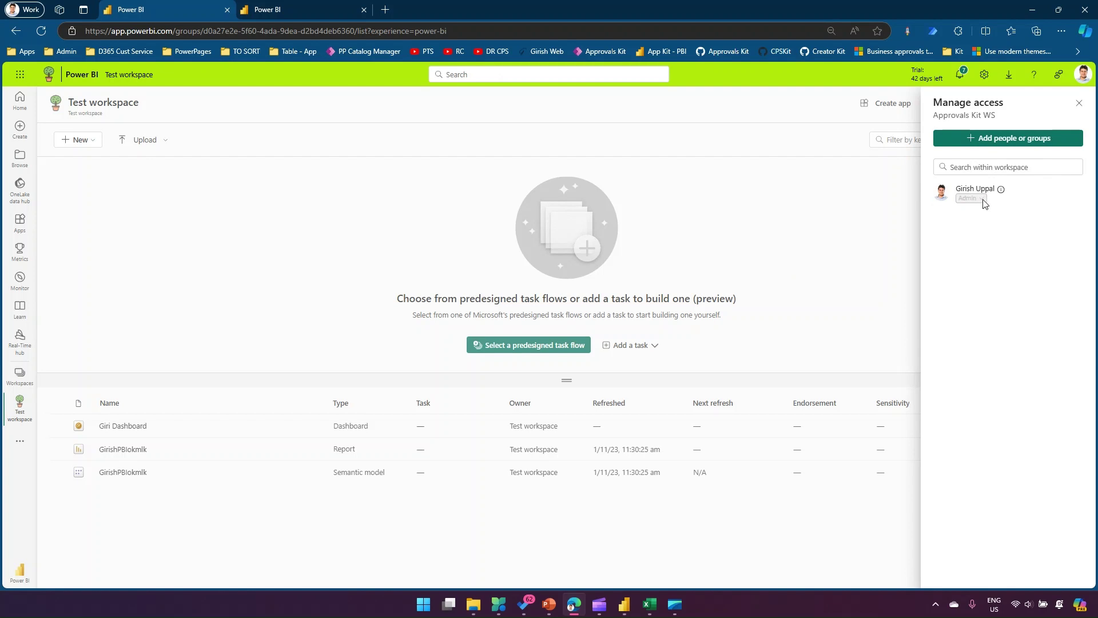
click(996, 140)
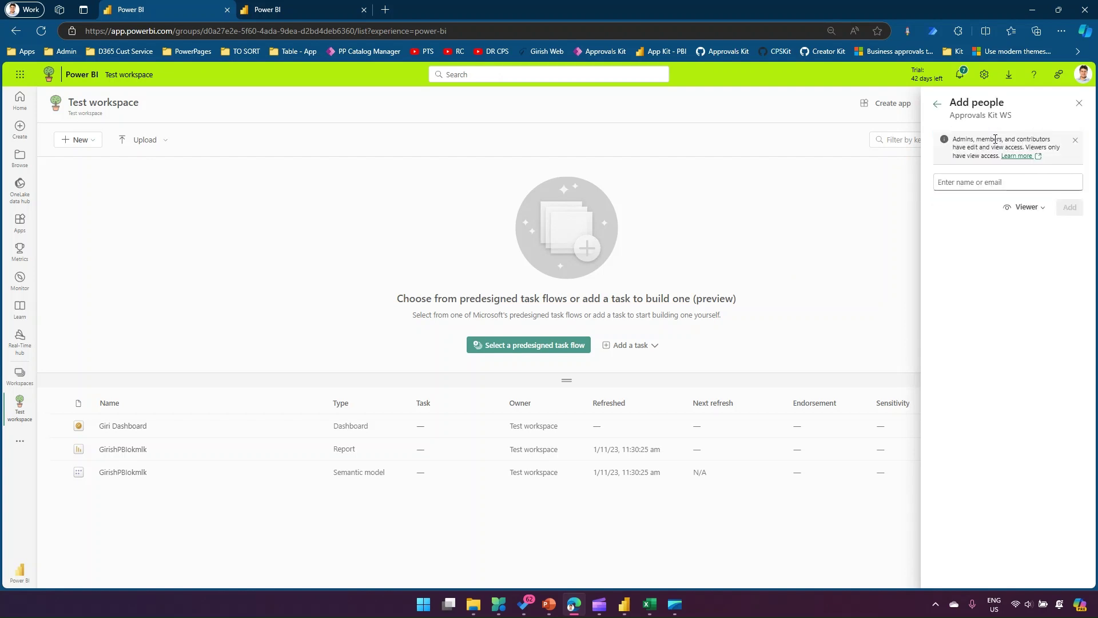
click(976, 181)
text(alex)
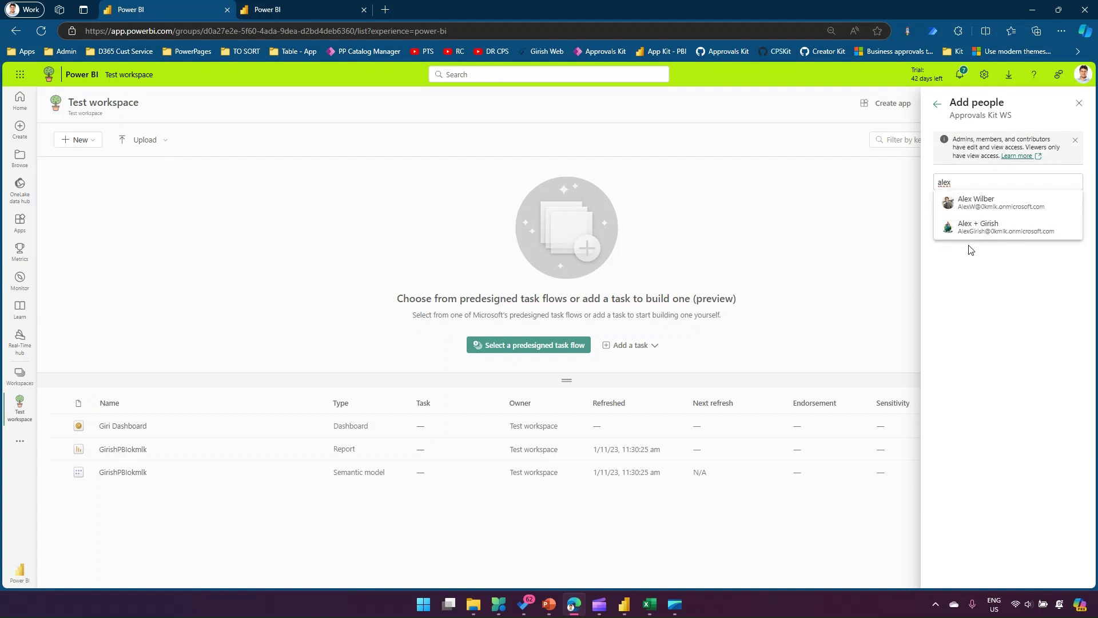
click(976, 201)
click(1033, 223)
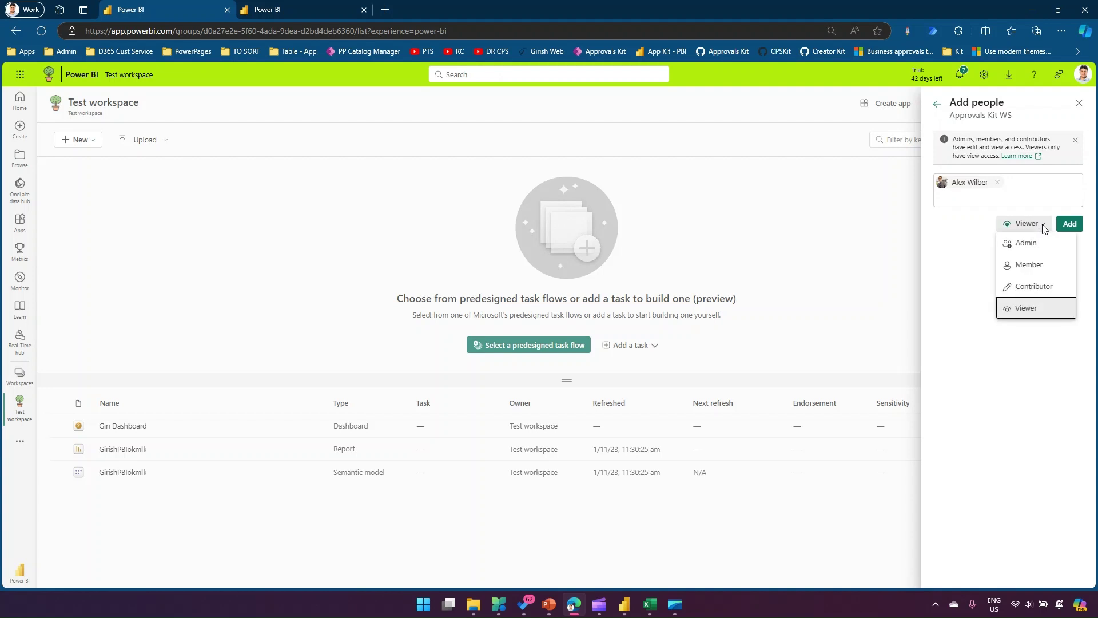
click(1035, 286)
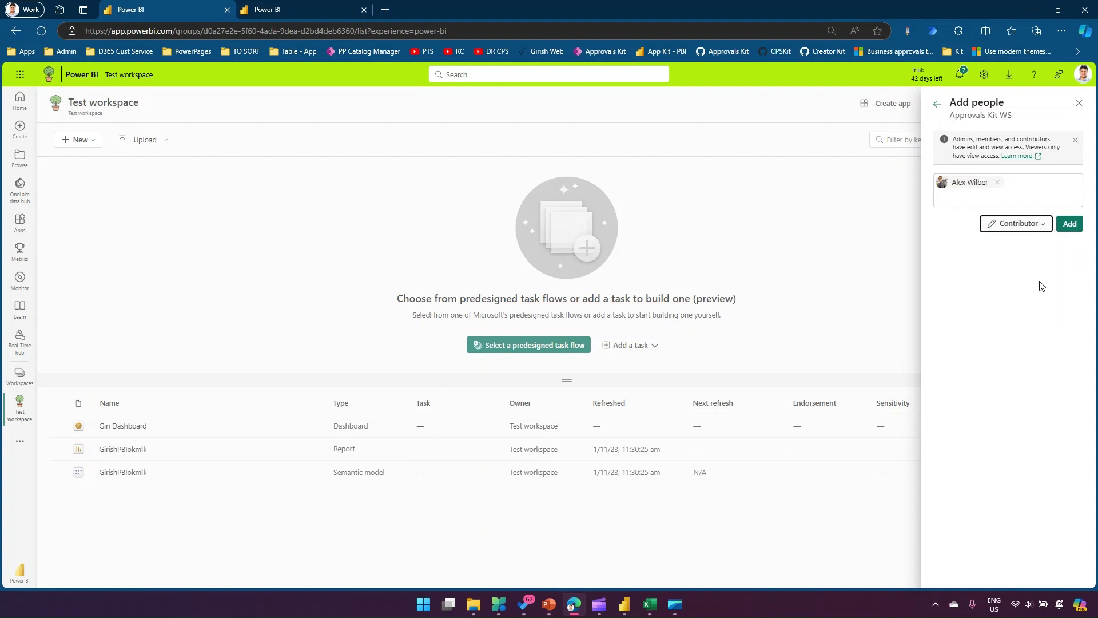
click(1070, 224)
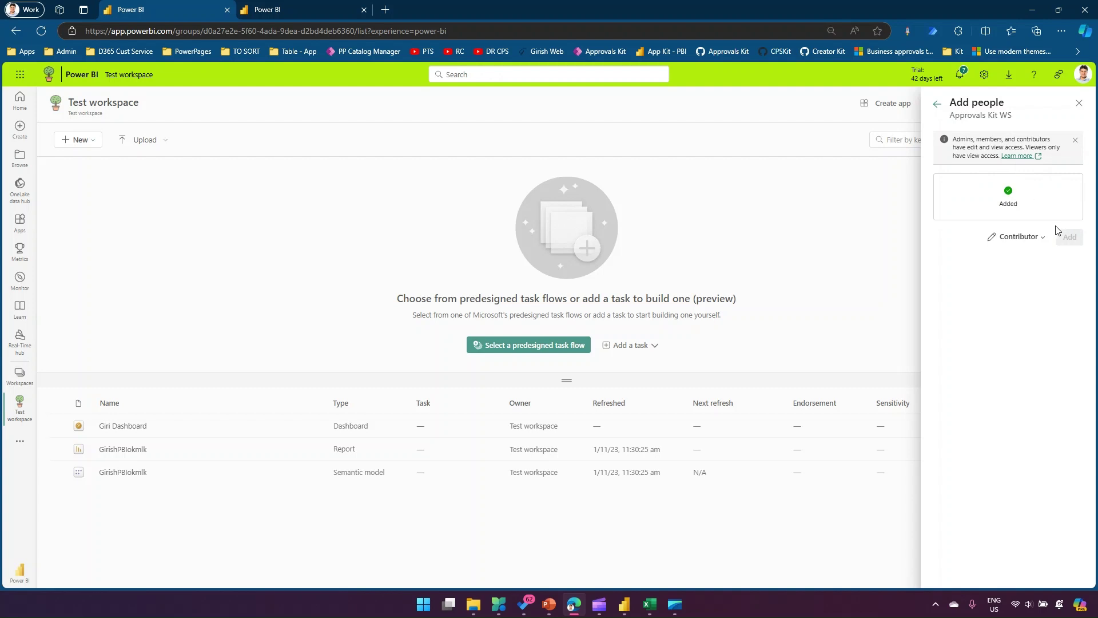
click(936, 104)
Add a second colleague to Approvals Kit WS with the Viewer role, and close the workspace's access management.
click(980, 166)
text(adele)
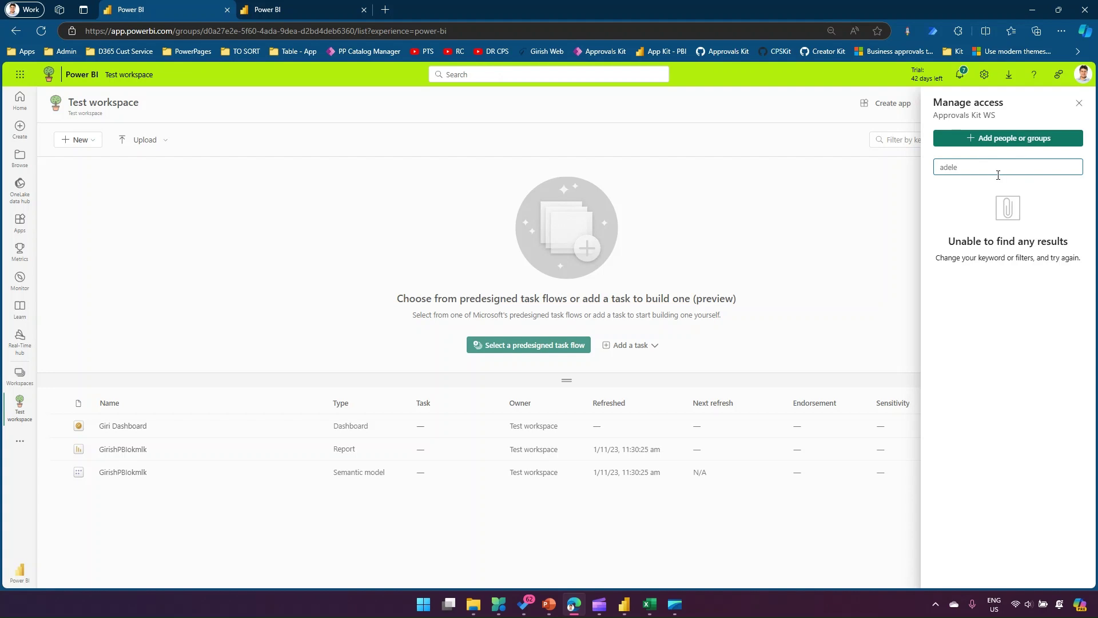
click(1010, 138)
text(adele)
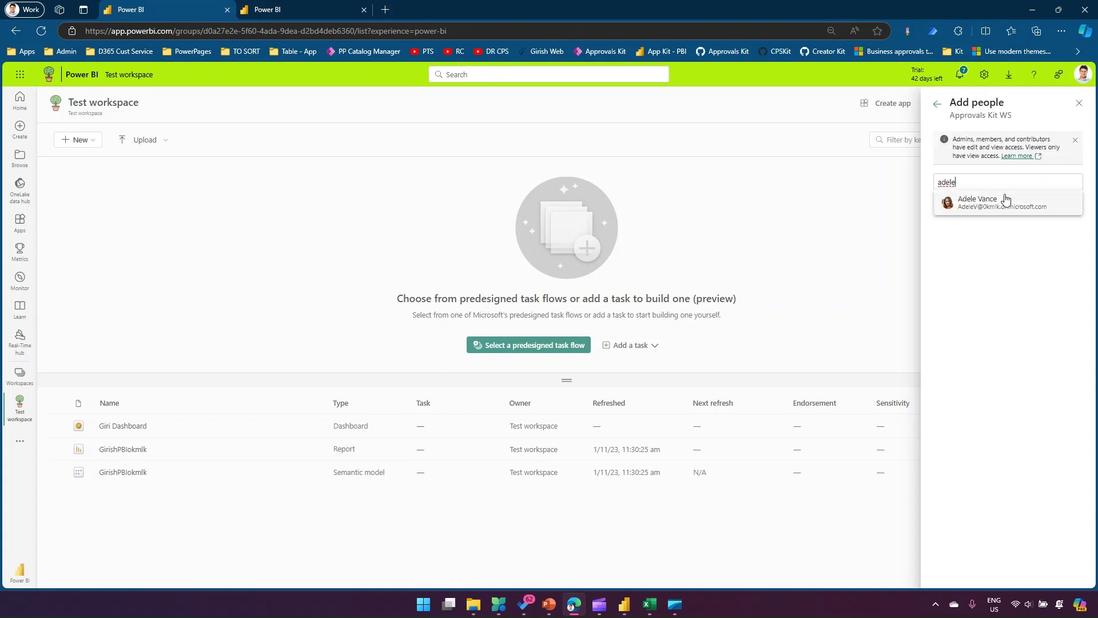
click(990, 205)
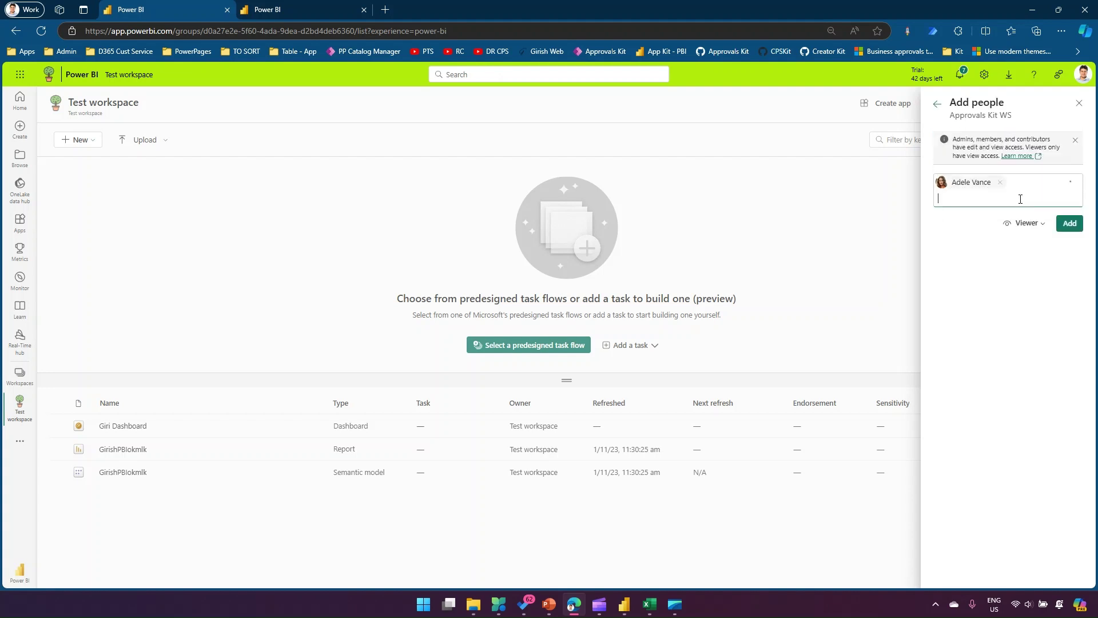
click(1030, 224)
click(1035, 308)
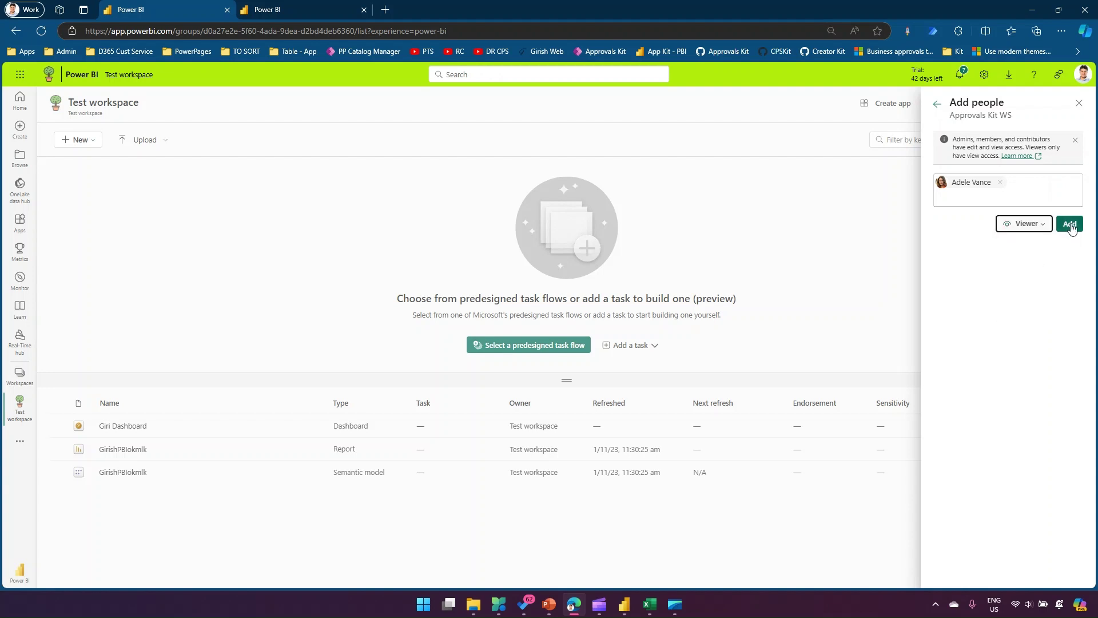
click(1070, 223)
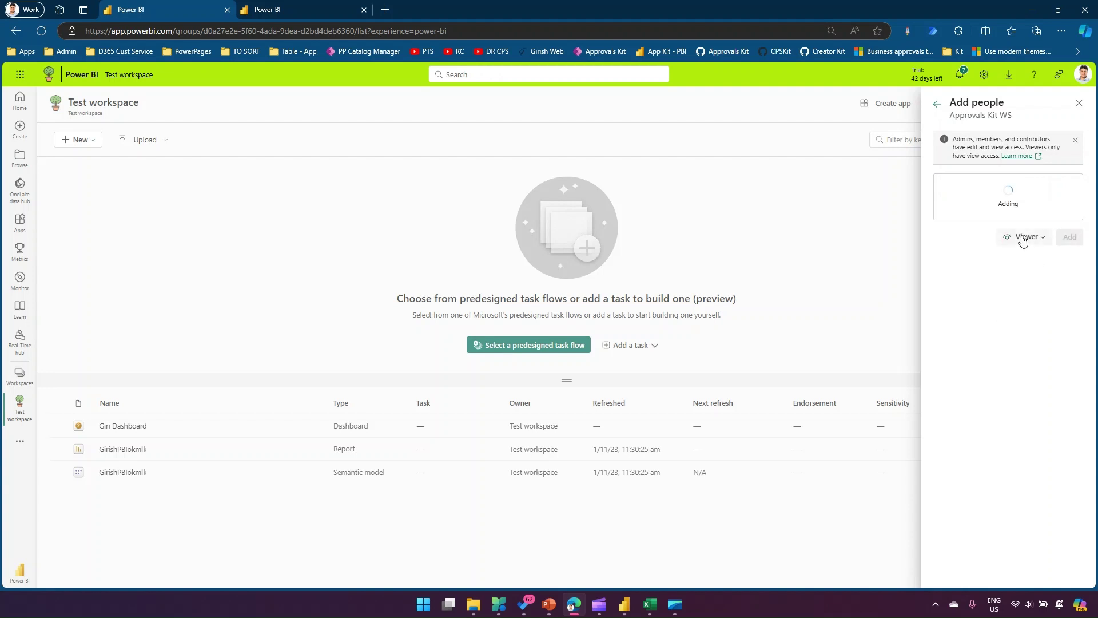
click(940, 106)
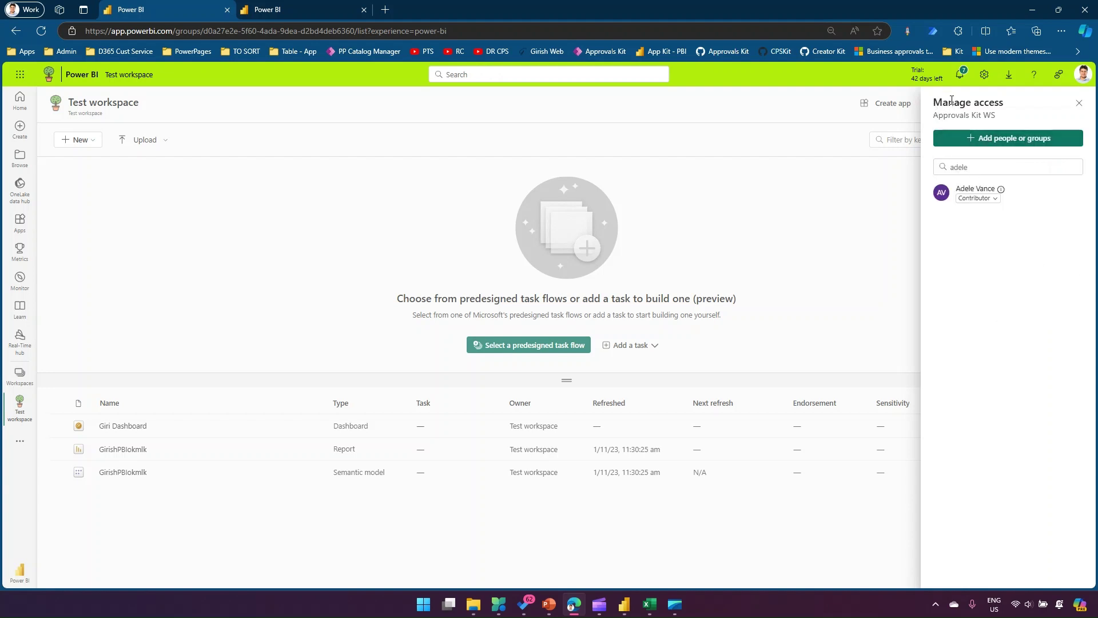
click(1080, 105)
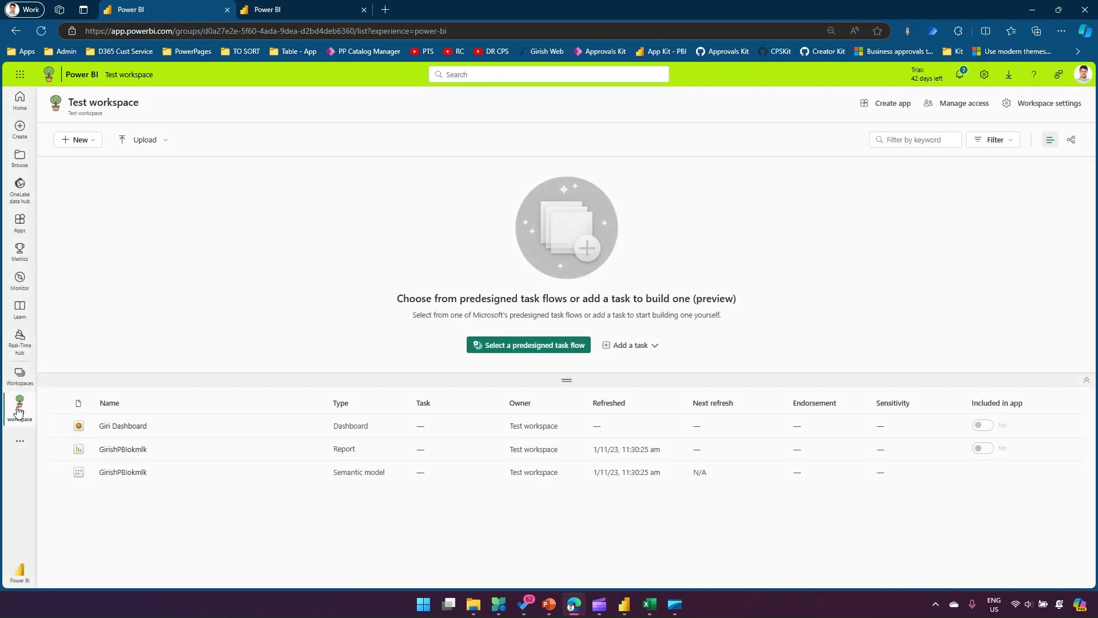
Add the first colleague to Test workspace with the Member role, and view their contact details in the access list.
click(20, 374)
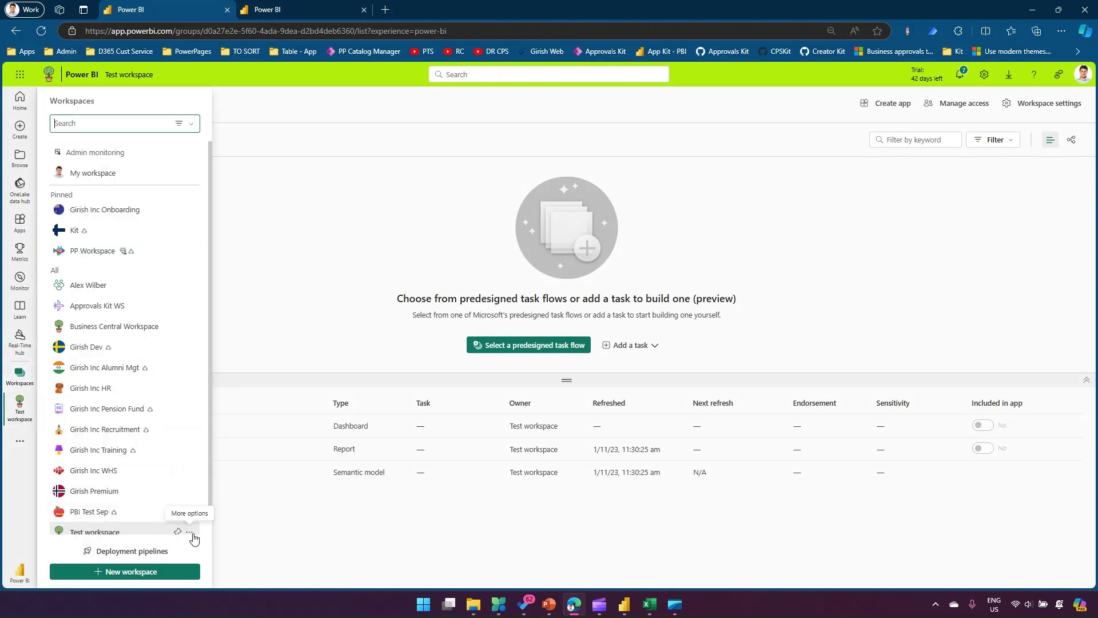
click(189, 532)
click(252, 567)
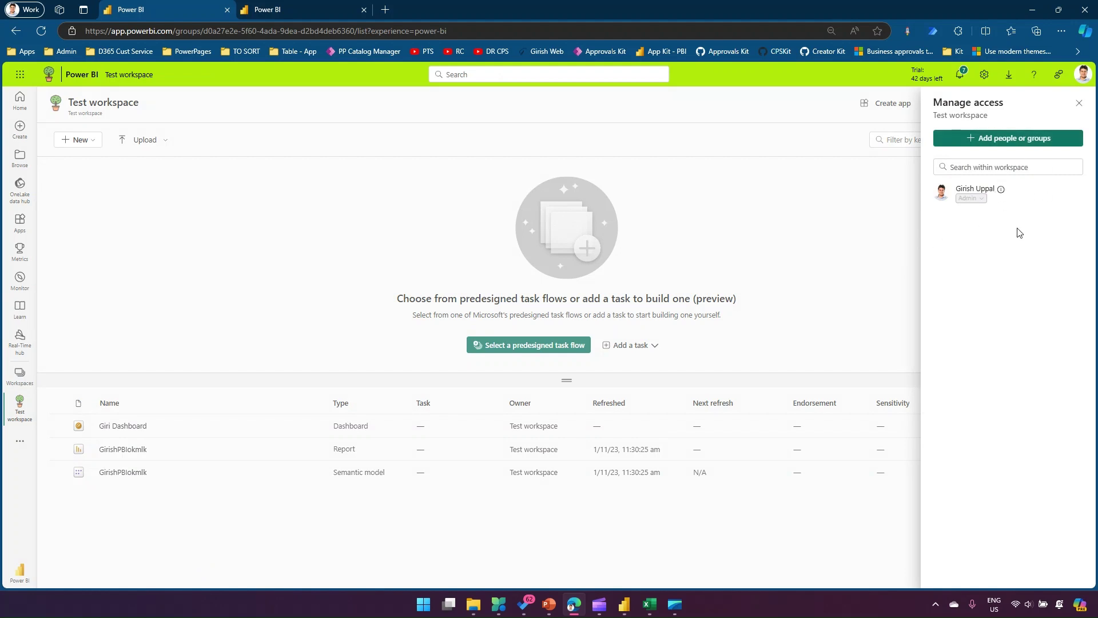
click(1006, 138)
click(992, 183)
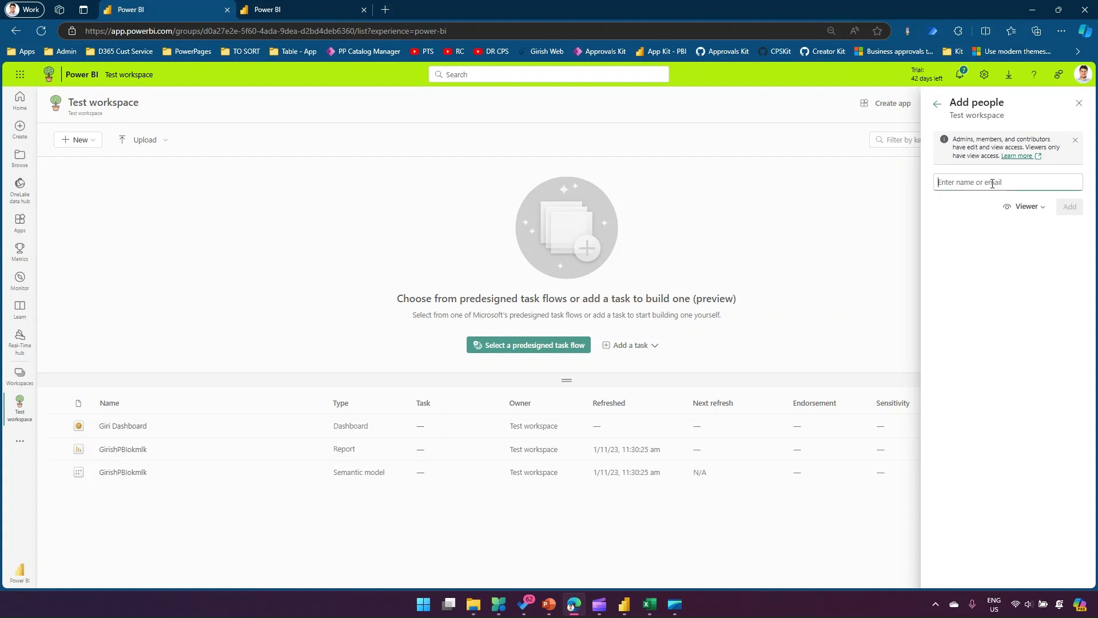
text(alex)
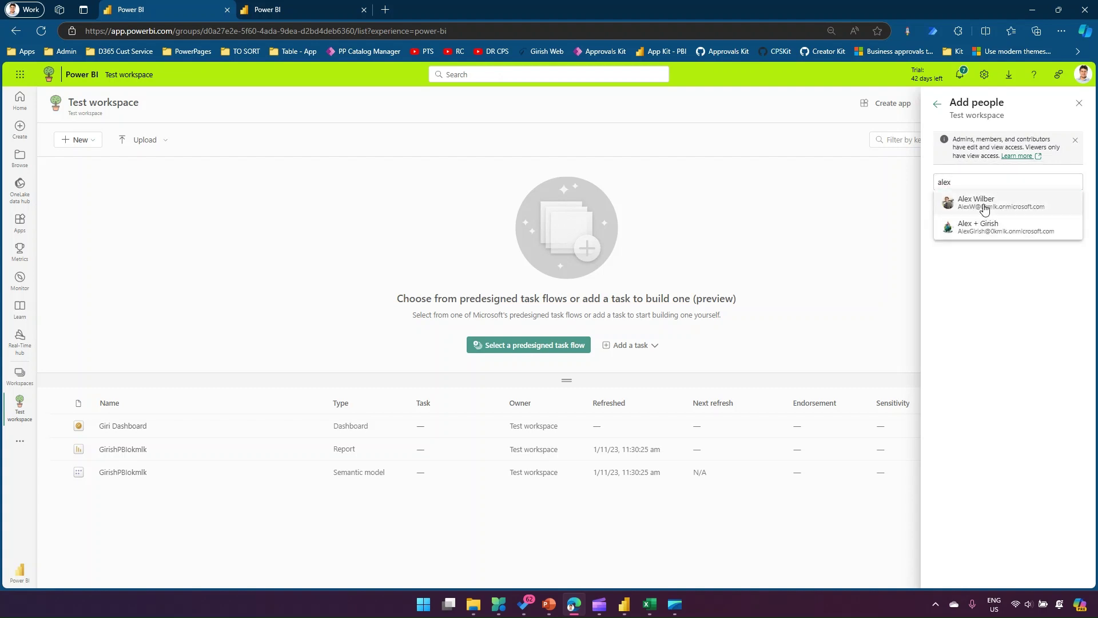
click(984, 208)
click(1046, 228)
click(1021, 260)
click(1070, 231)
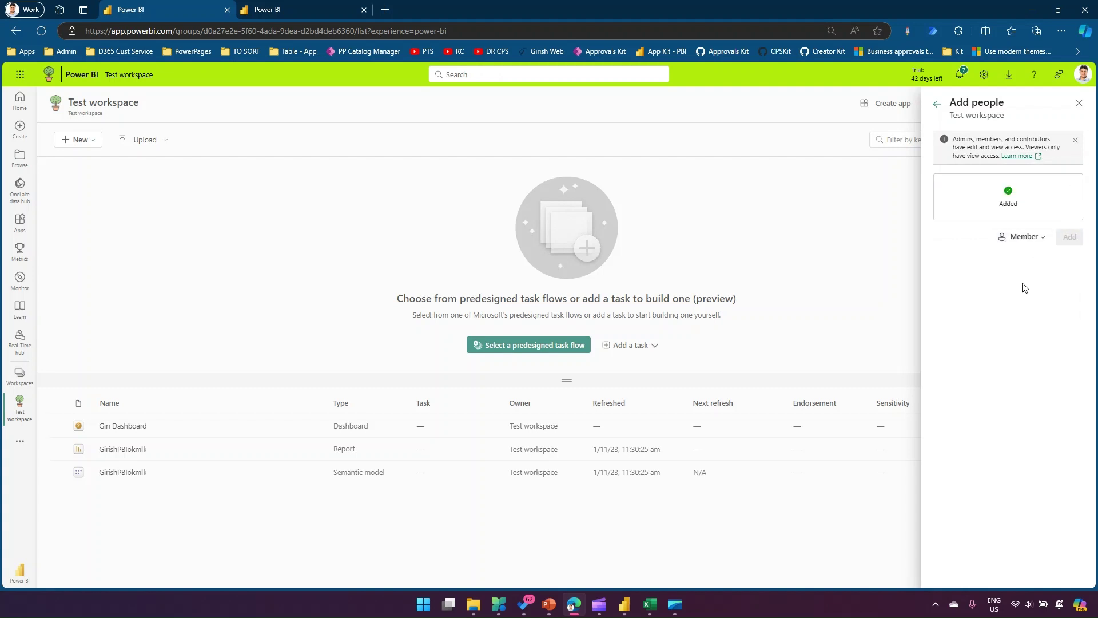
drag(1006, 139, 1031, 181)
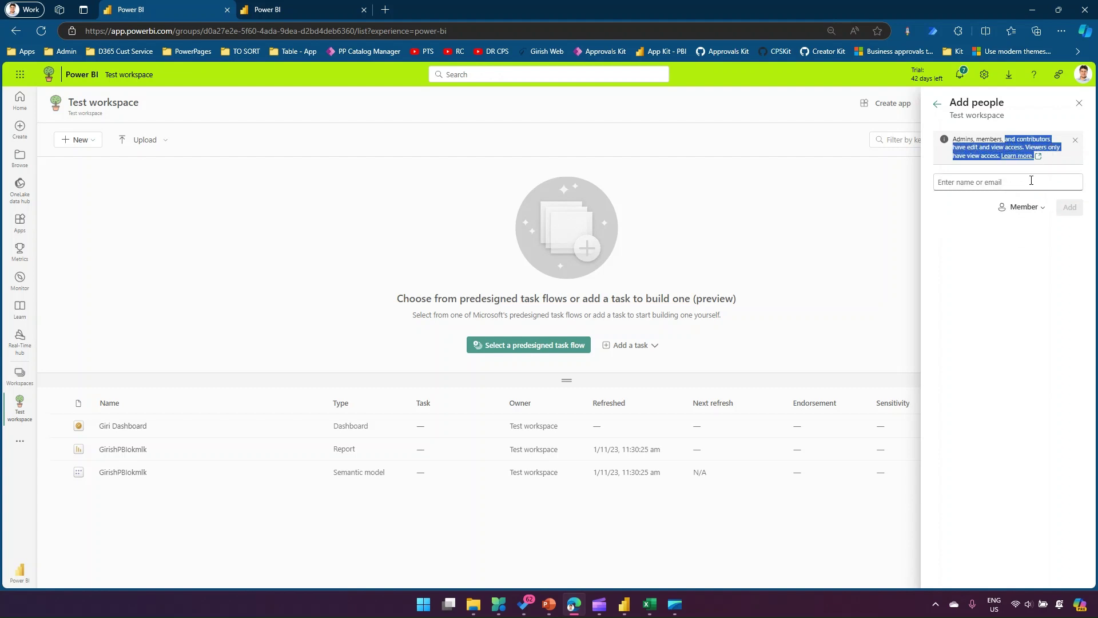
click(938, 104)
mouse_move(998, 224)
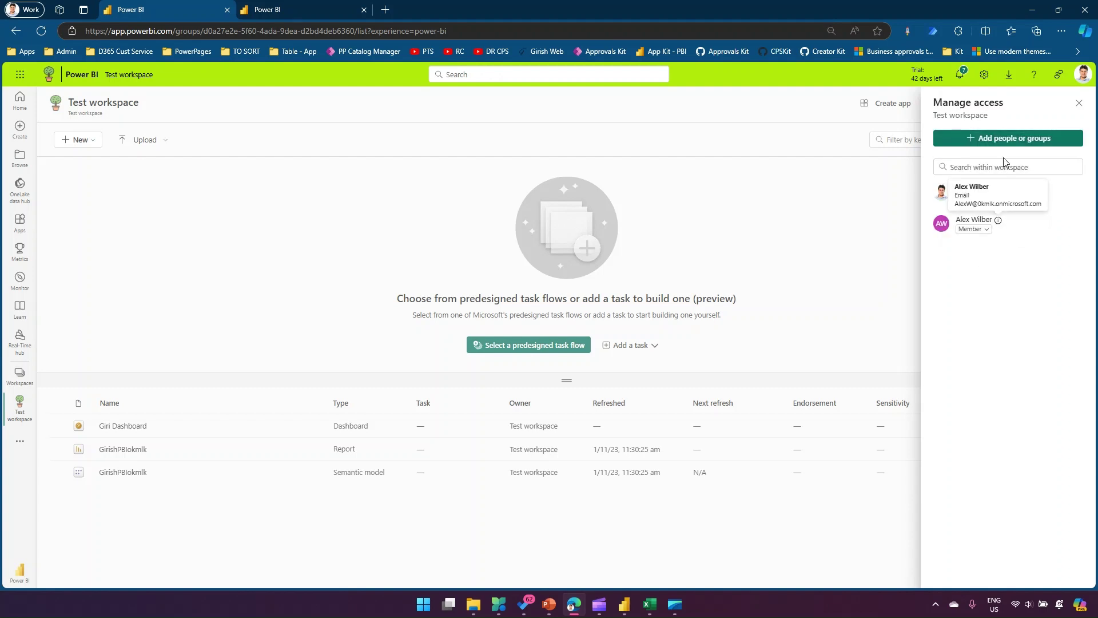
Add the second colleague to Test workspace with the Viewer role, and return to the access list.
click(1005, 138)
click(996, 183)
text(a)
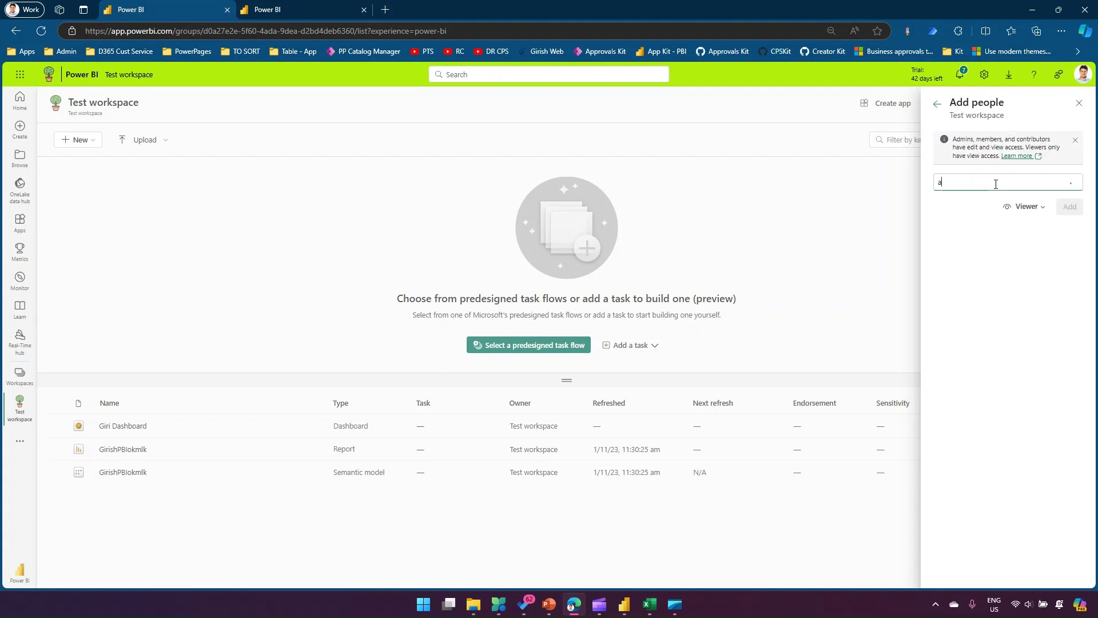
text(dele)
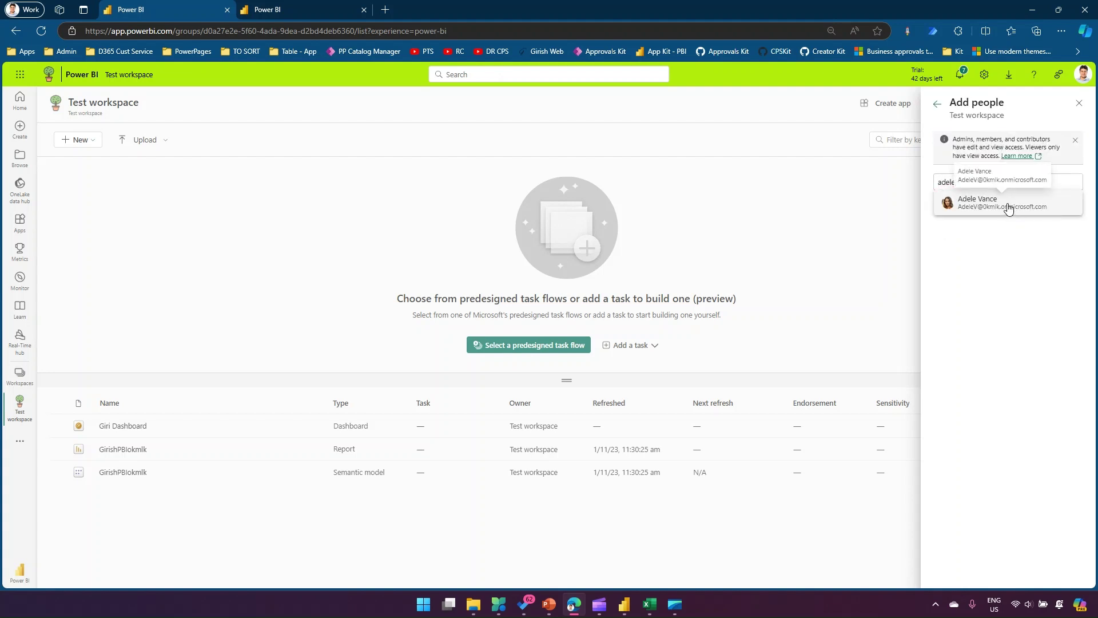
click(1008, 207)
click(1040, 225)
click(1038, 312)
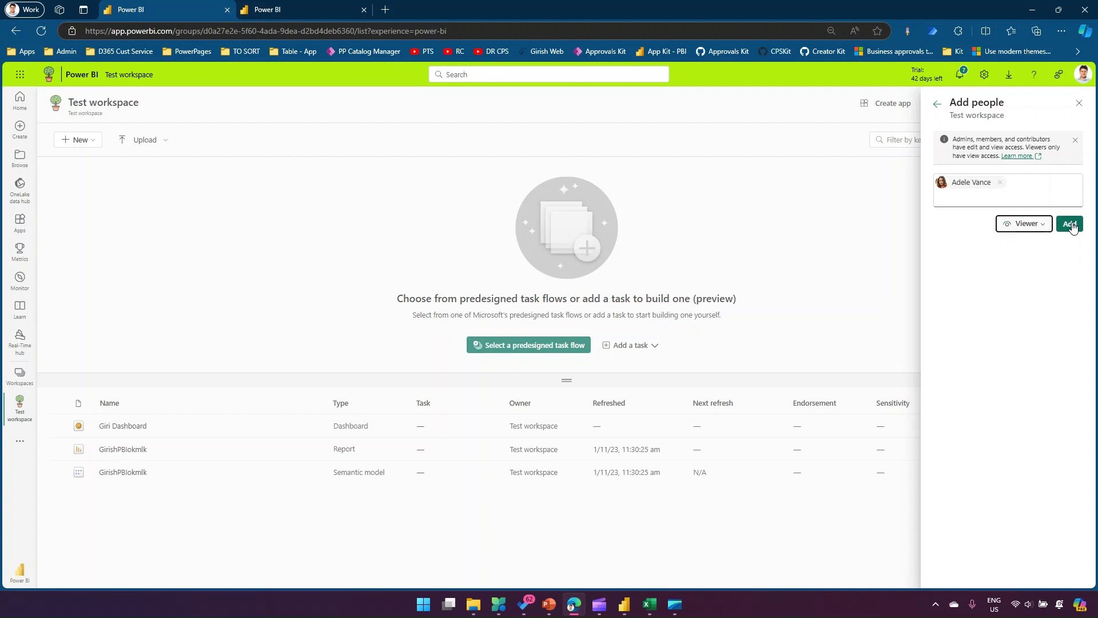
click(1070, 223)
click(938, 105)
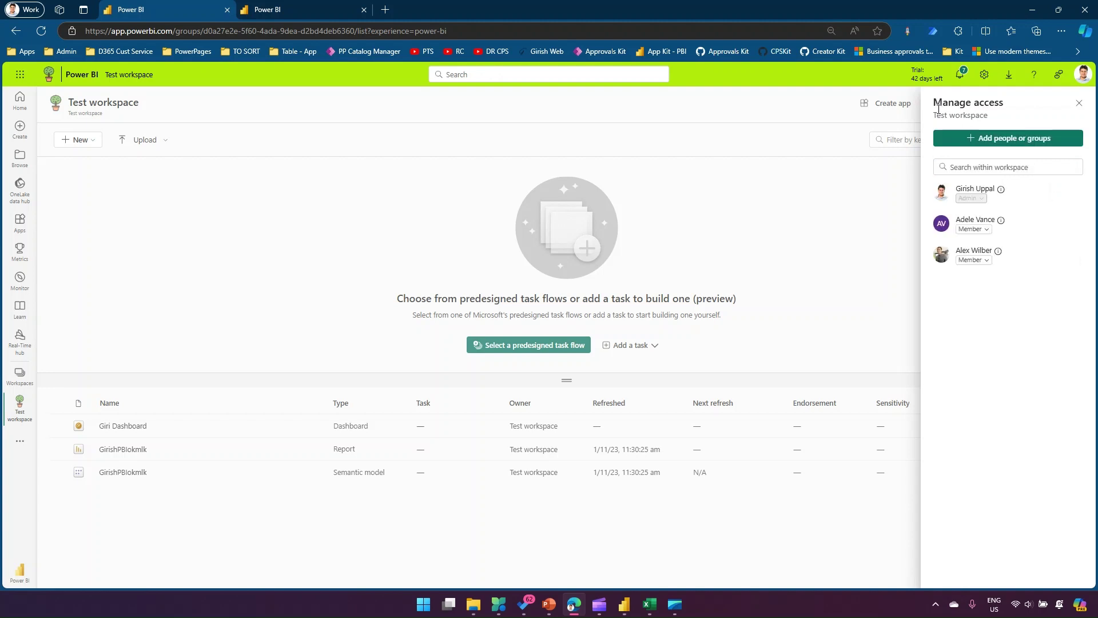